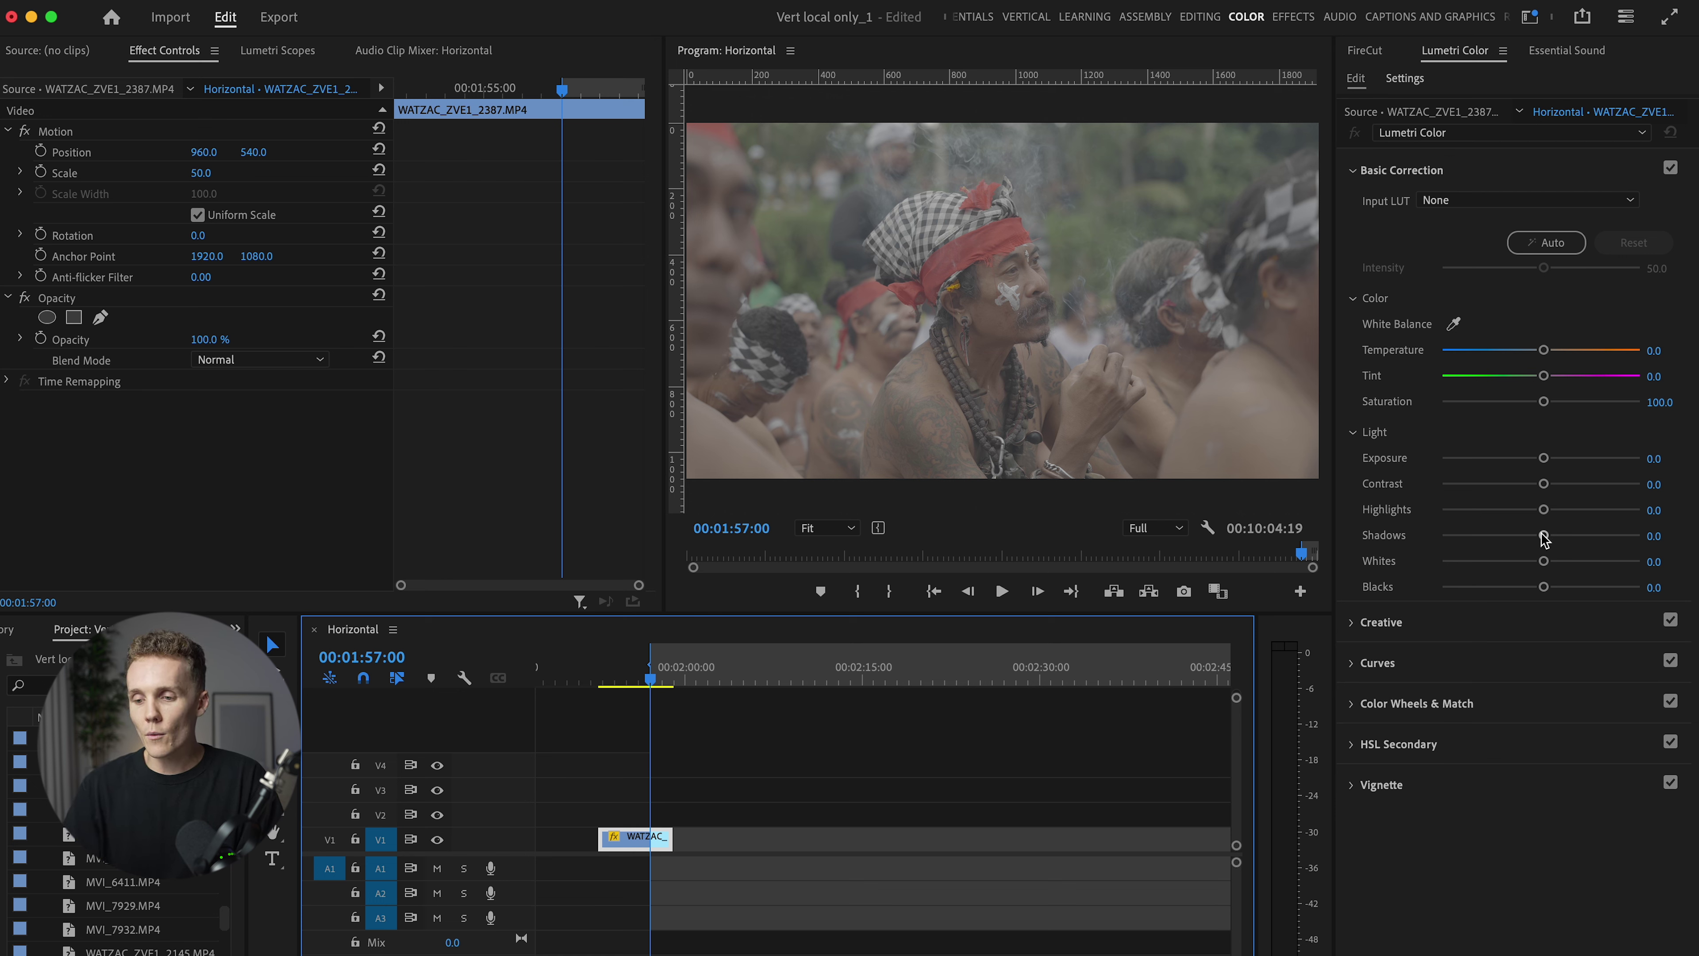
Step: Set the clip's Shadows to -61.2, Contrast to 50.2 and Highlights to 33.3, and compare the grade with the original
{"action": "left_click_drag", "start_coordinate": [1542, 535], "coordinate": [1480, 537]}
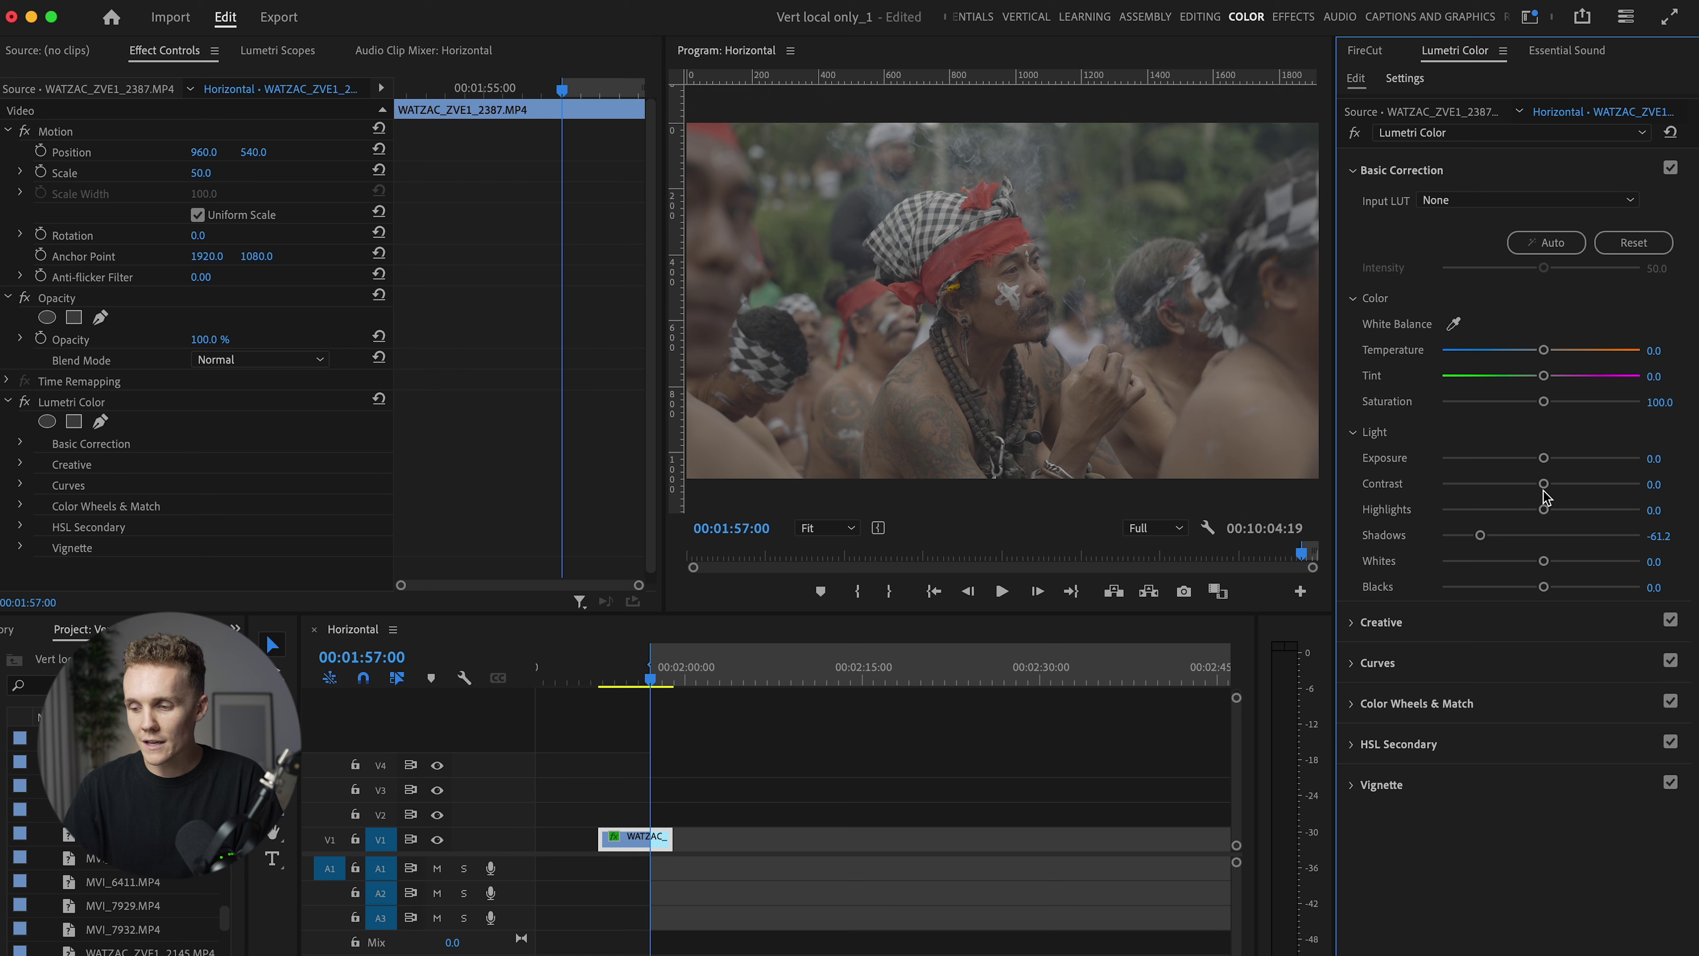
{"action": "left_click_drag", "start_coordinate": [1544, 485], "coordinate": [1574, 512]}
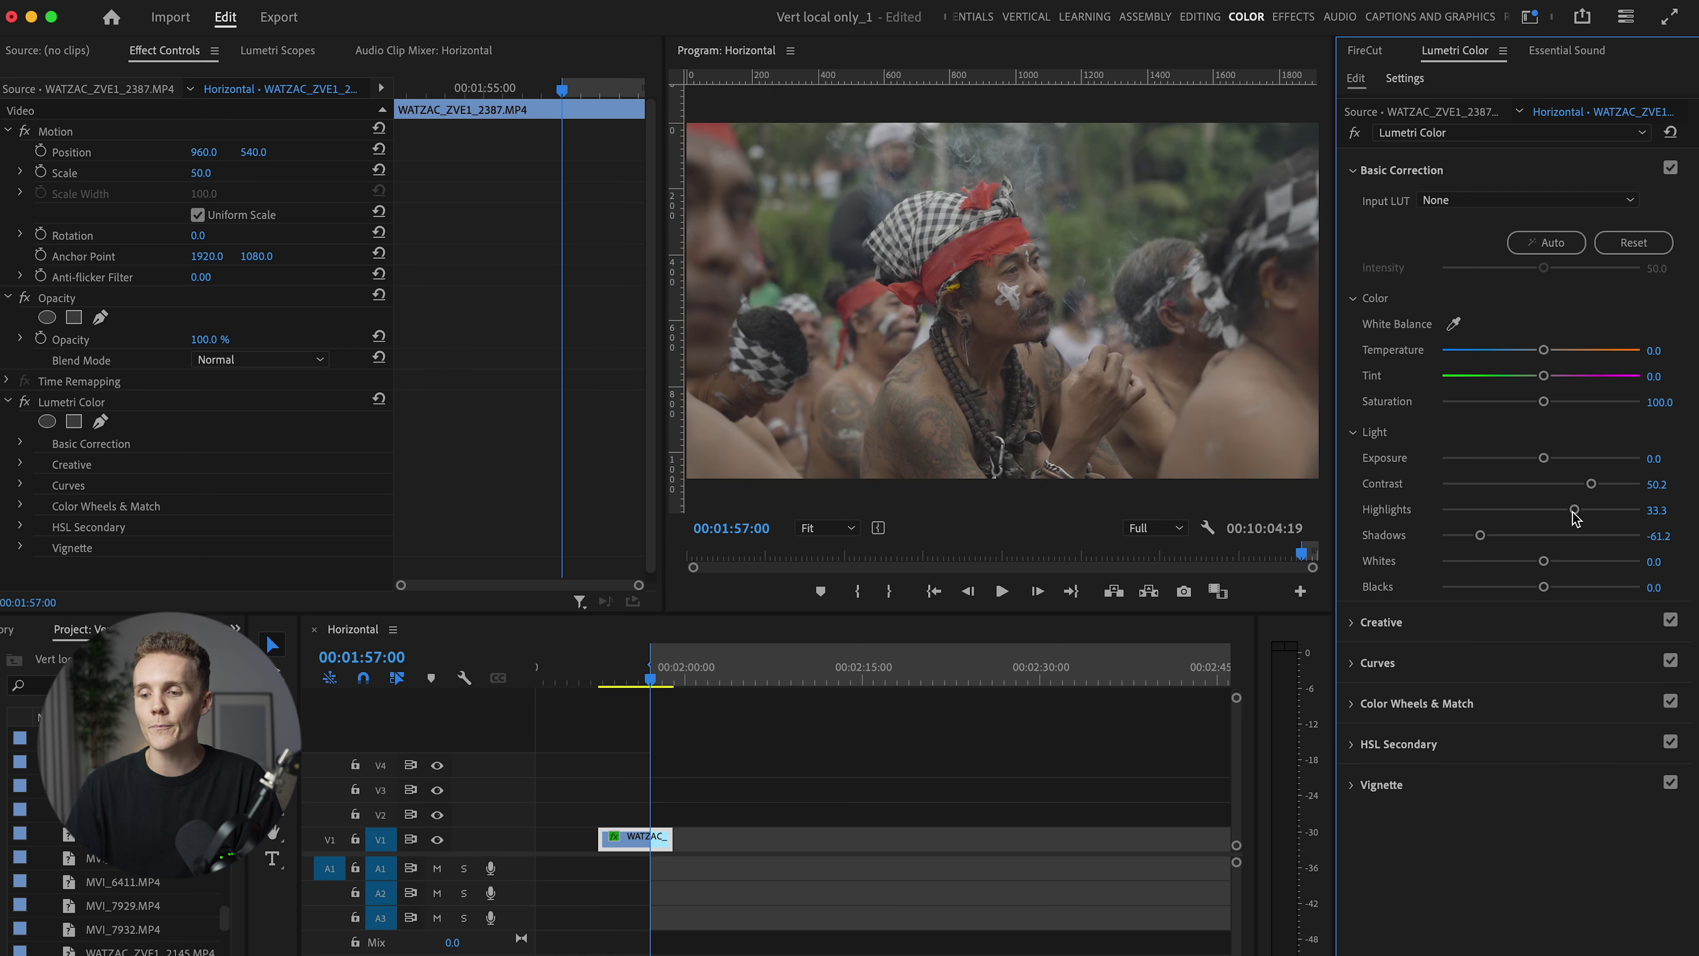
{"action": "left_click", "coordinate": [24, 403]}
{"action": "left_click", "coordinate": [24, 403]}
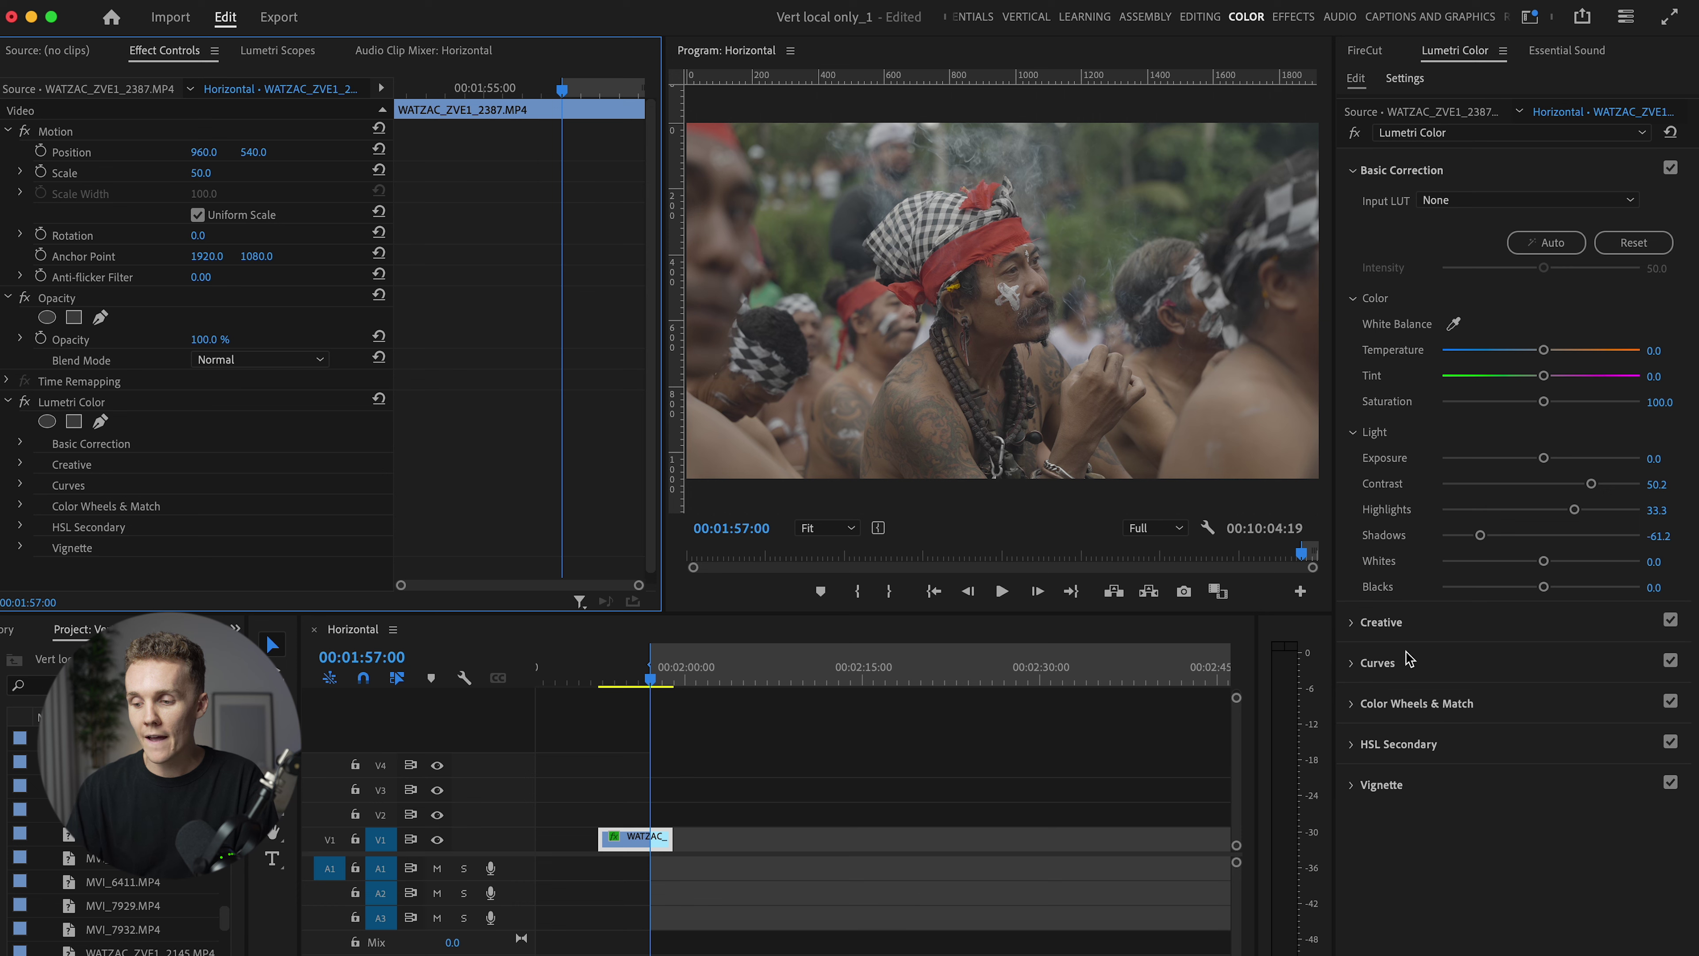
Step: Shape the white RGB curve into a gentle S with three points, lowering shadows and raising midtones and highlights, and compare before and after
{"action": "left_click", "coordinate": [1427, 676]}
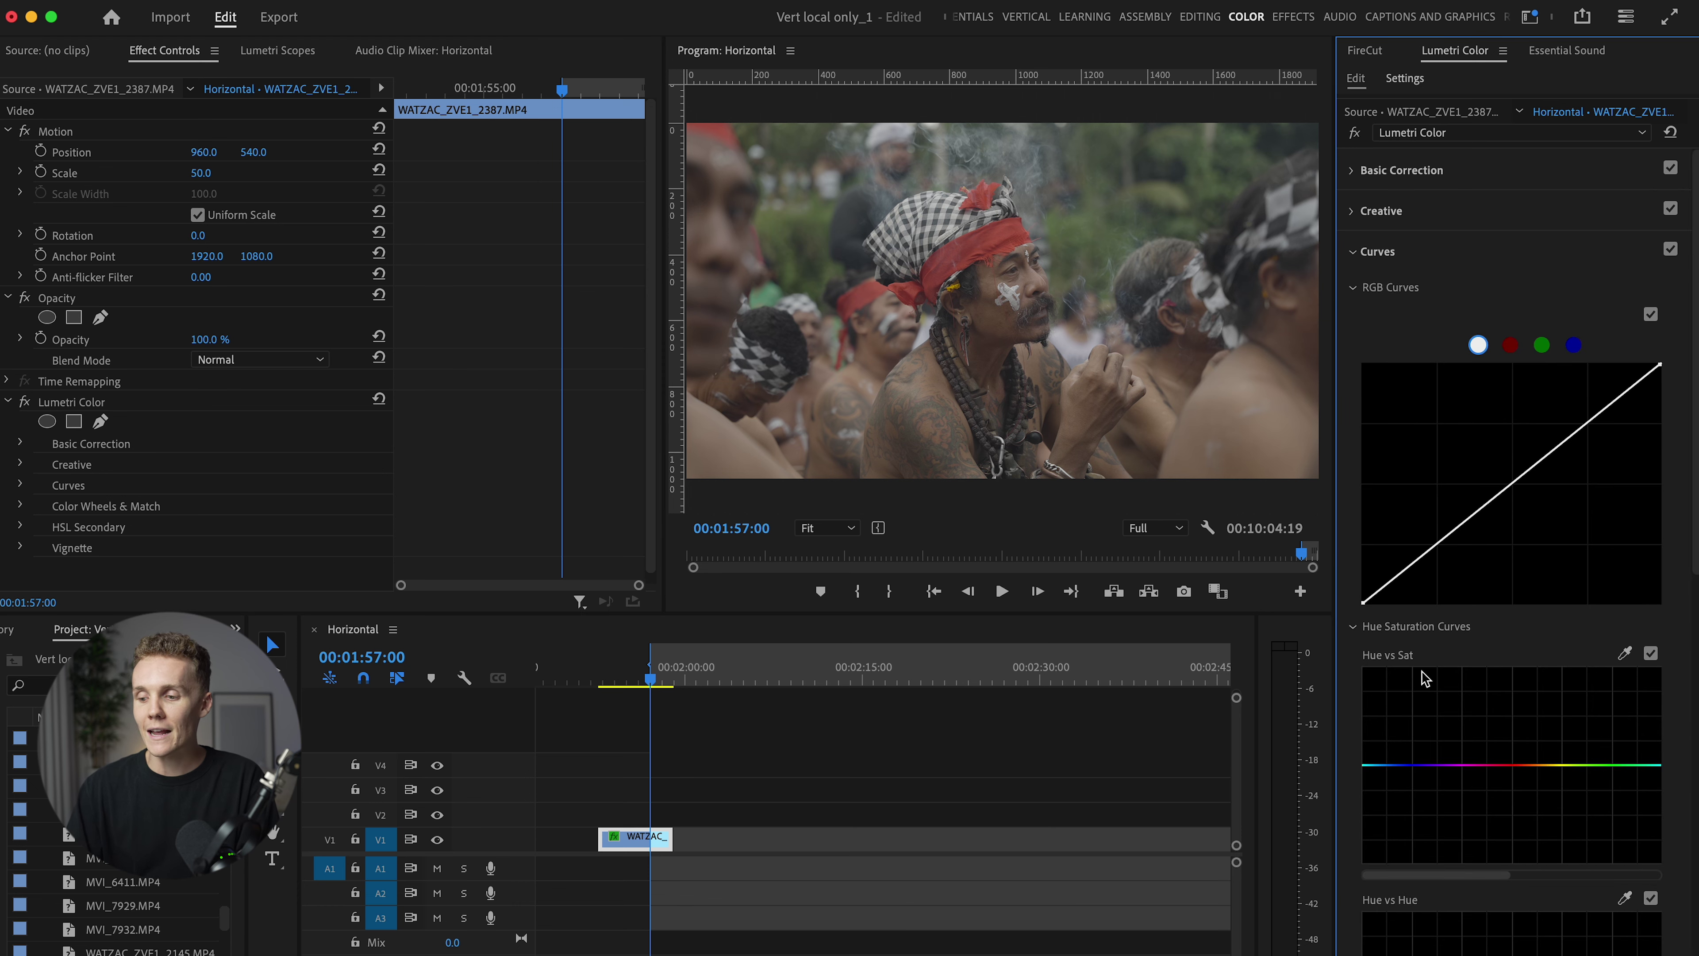
{"action": "left_click", "coordinate": [1436, 545]}
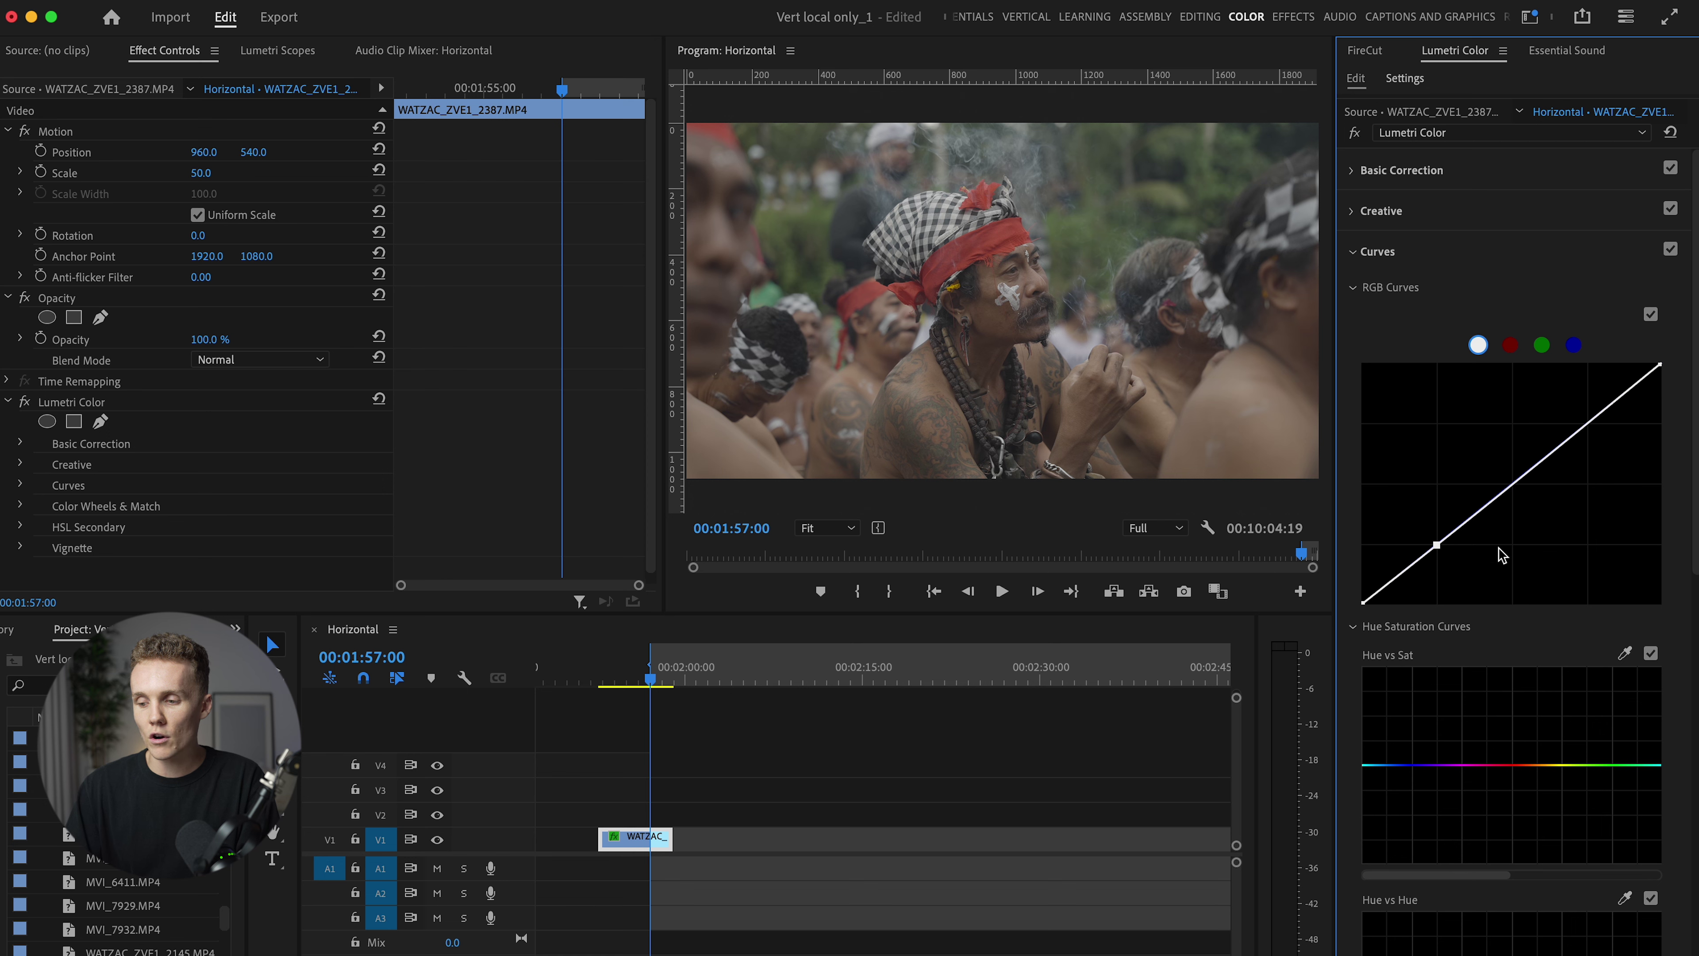
{"action": "left_click", "coordinate": [1513, 483]}
{"action": "left_click", "coordinate": [1587, 423]}
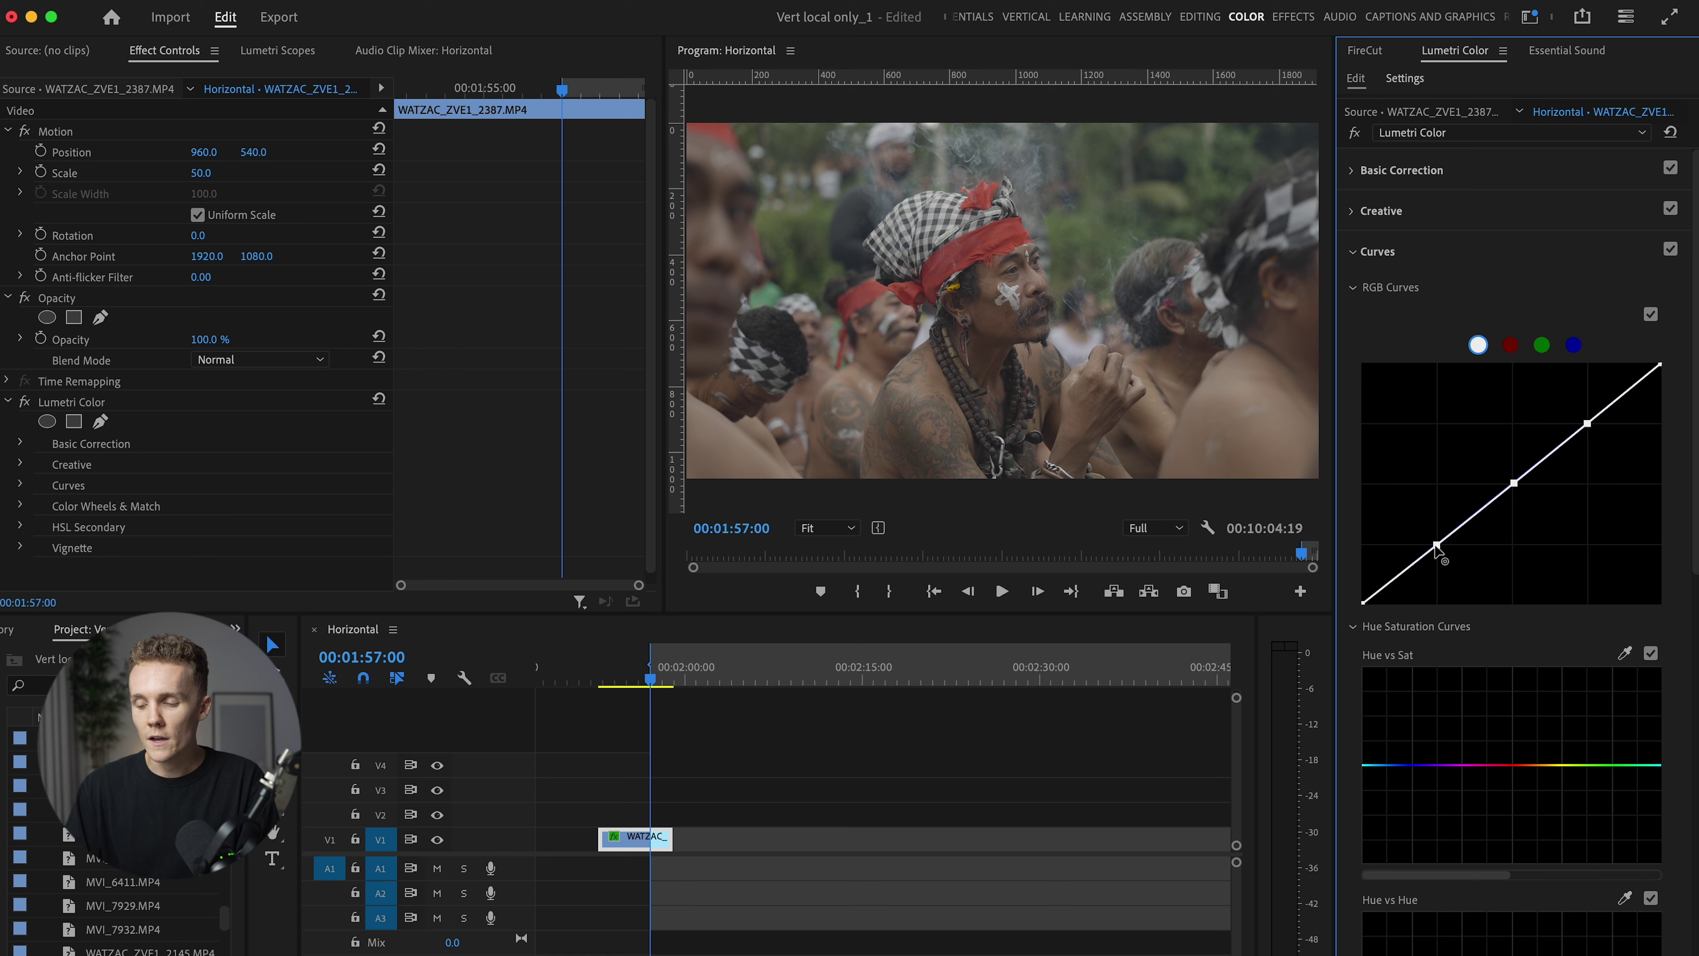
{"action": "left_click_drag", "start_coordinate": [1437, 546], "coordinate": [1441, 554]}
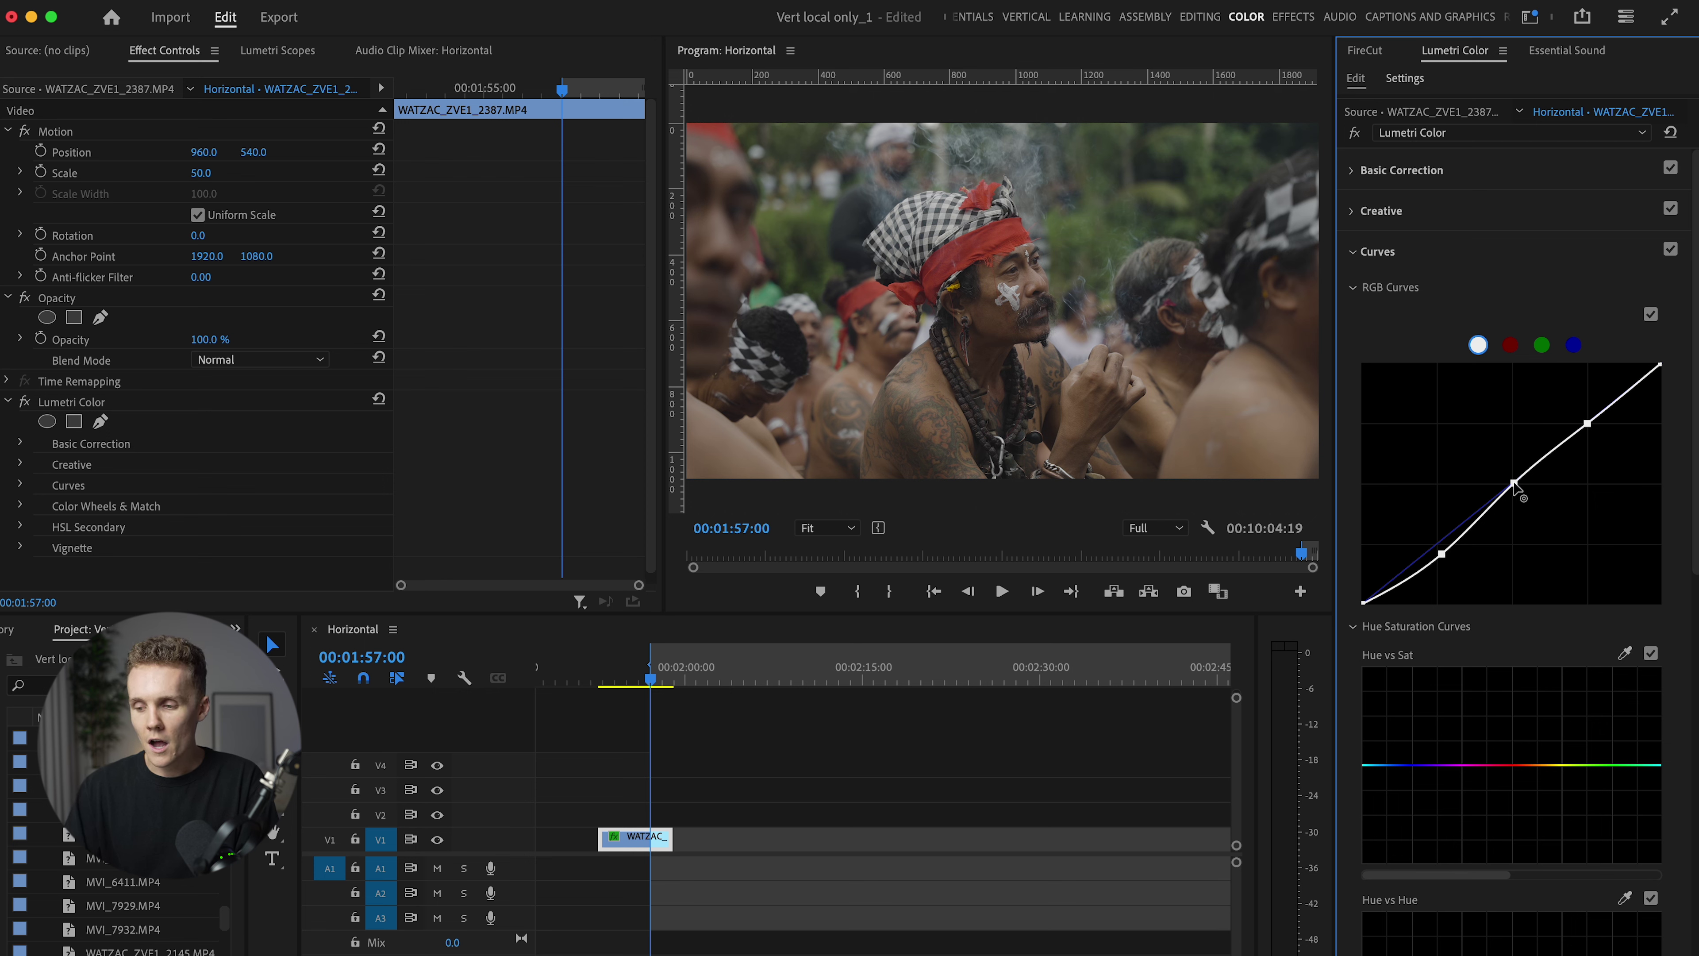
{"action": "left_click_drag", "start_coordinate": [1514, 484], "coordinate": [1513, 475]}
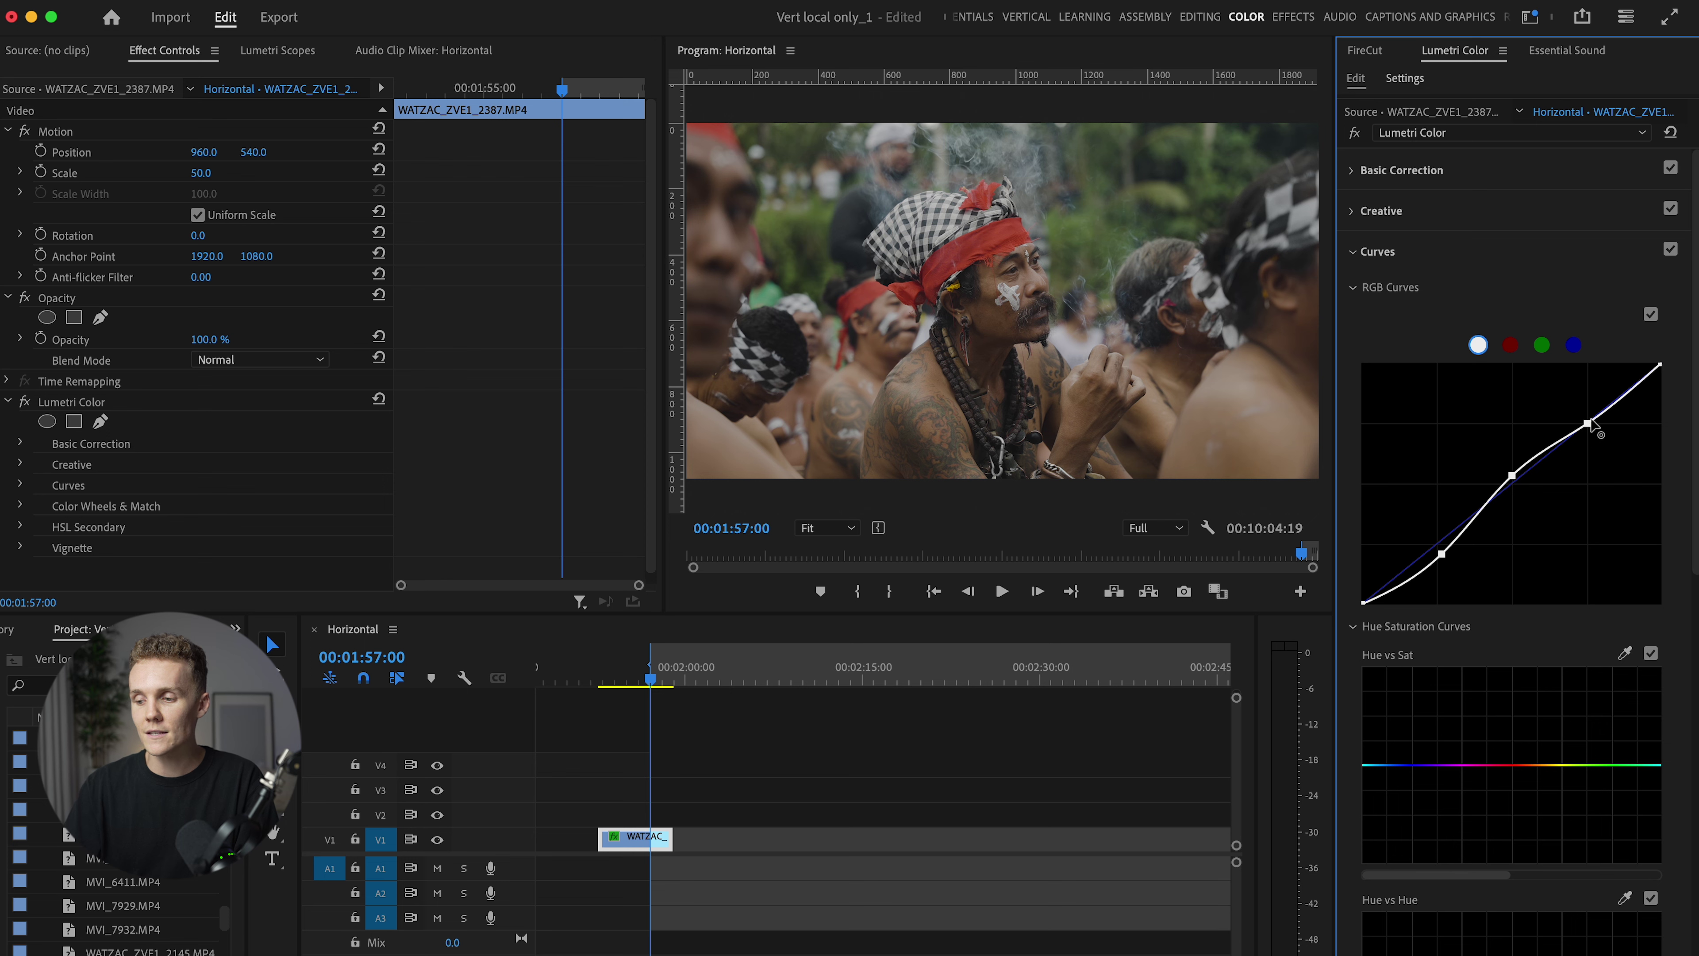
{"action": "left_click_drag", "start_coordinate": [1589, 426], "coordinate": [1586, 411]}
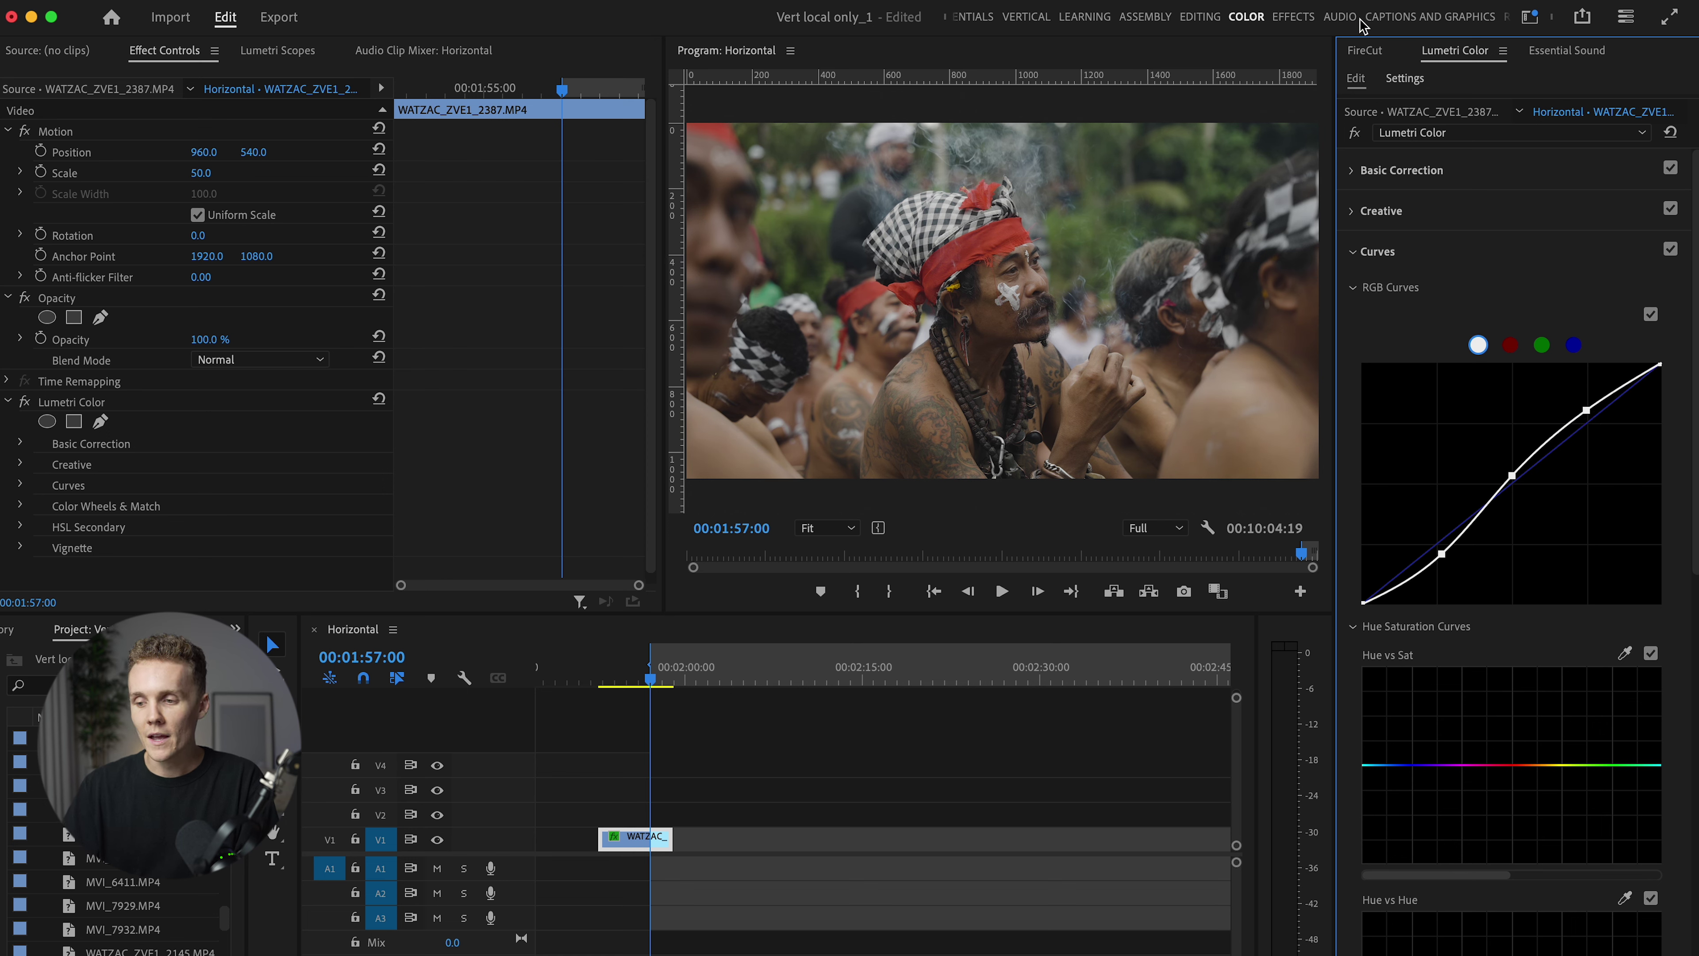
{"action": "left_click", "coordinate": [1354, 134]}
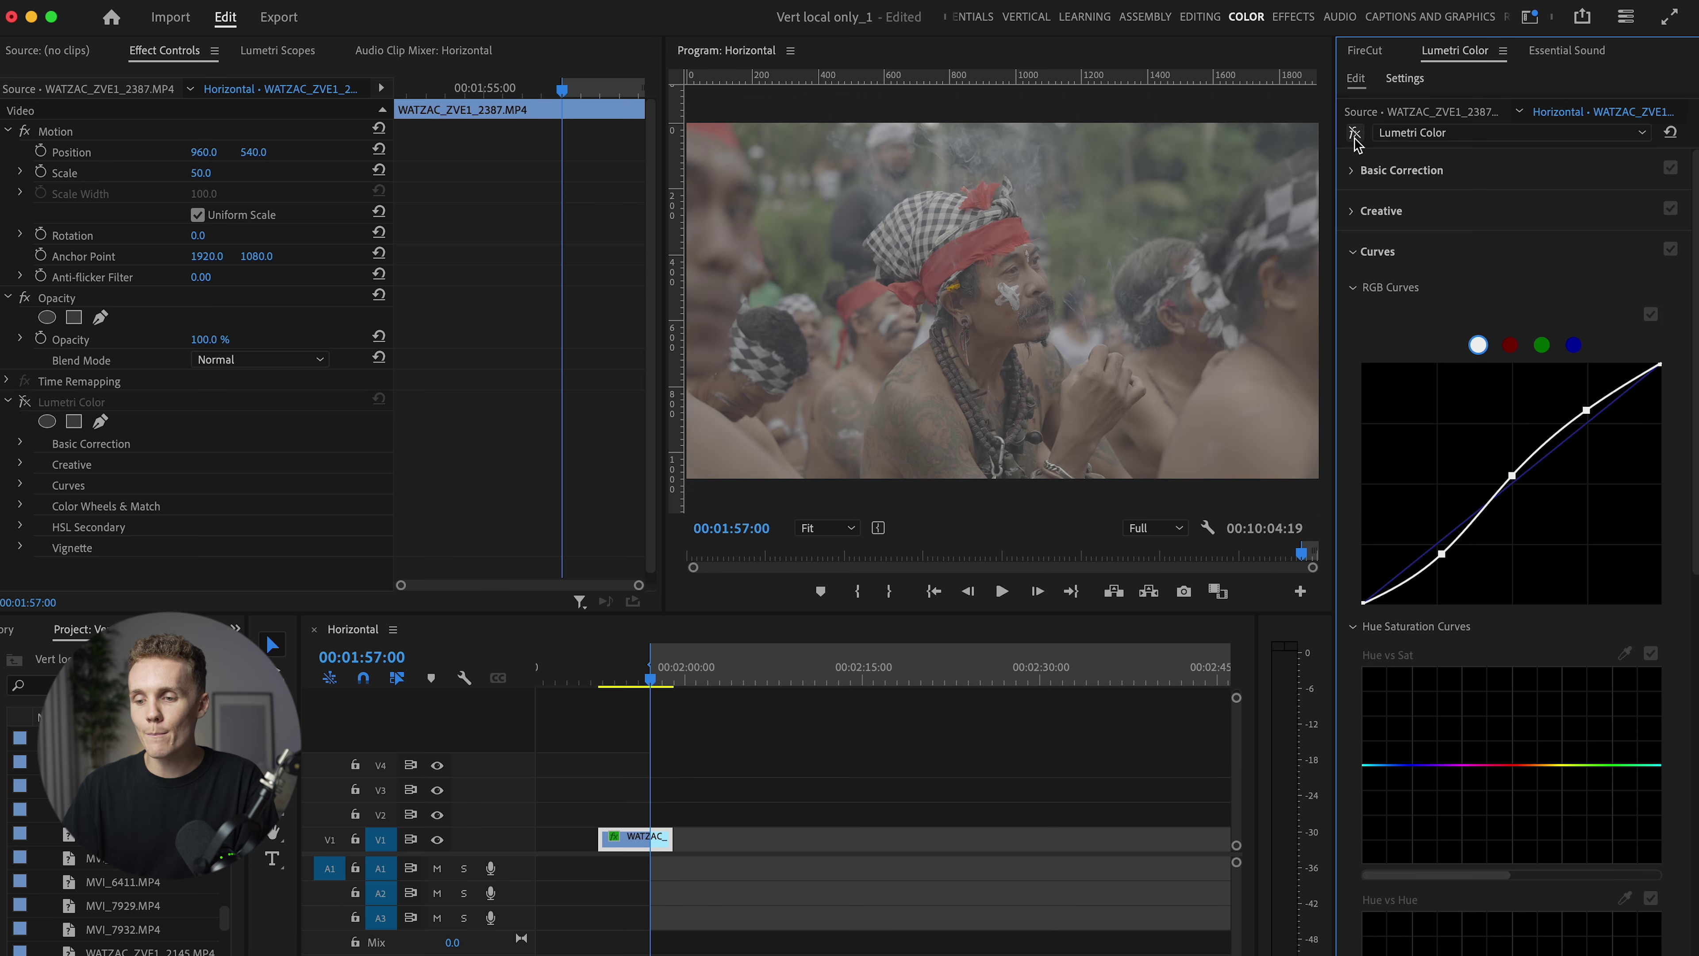
{"action": "left_click", "coordinate": [1354, 134]}
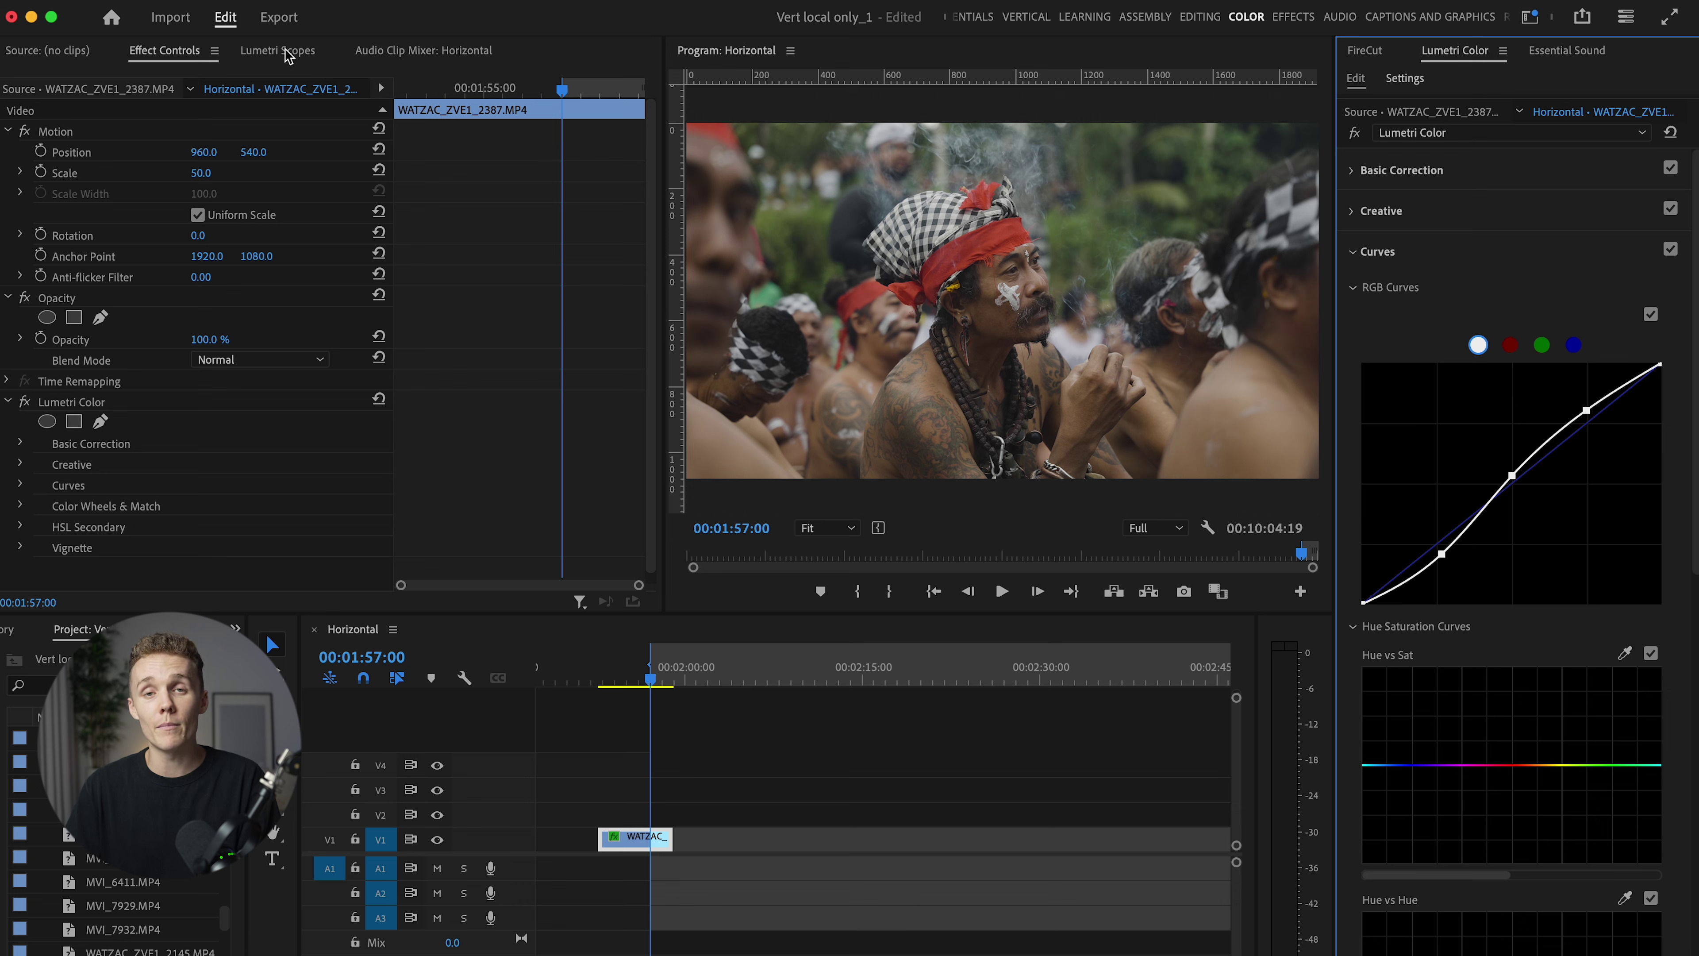
Step: Find the Lumetri Scopes by searching the program's commands for "lum" and display them
{"action": "left_click", "coordinate": [693, 6]}
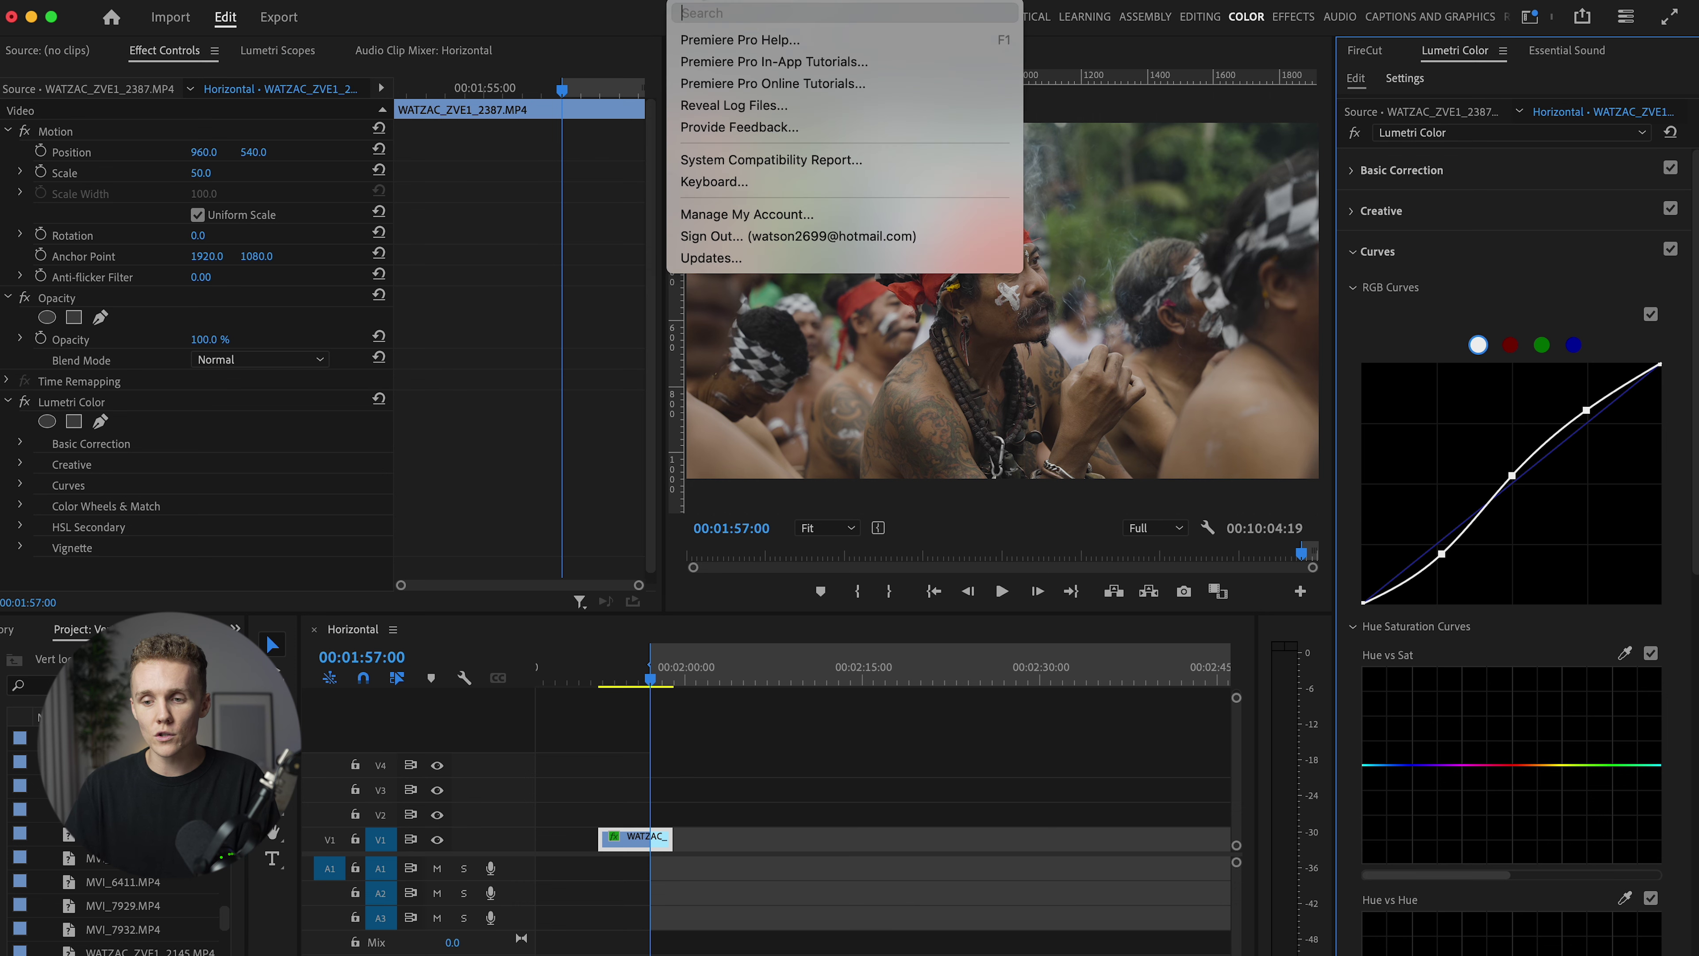
{"action": "type", "text": "lum"}
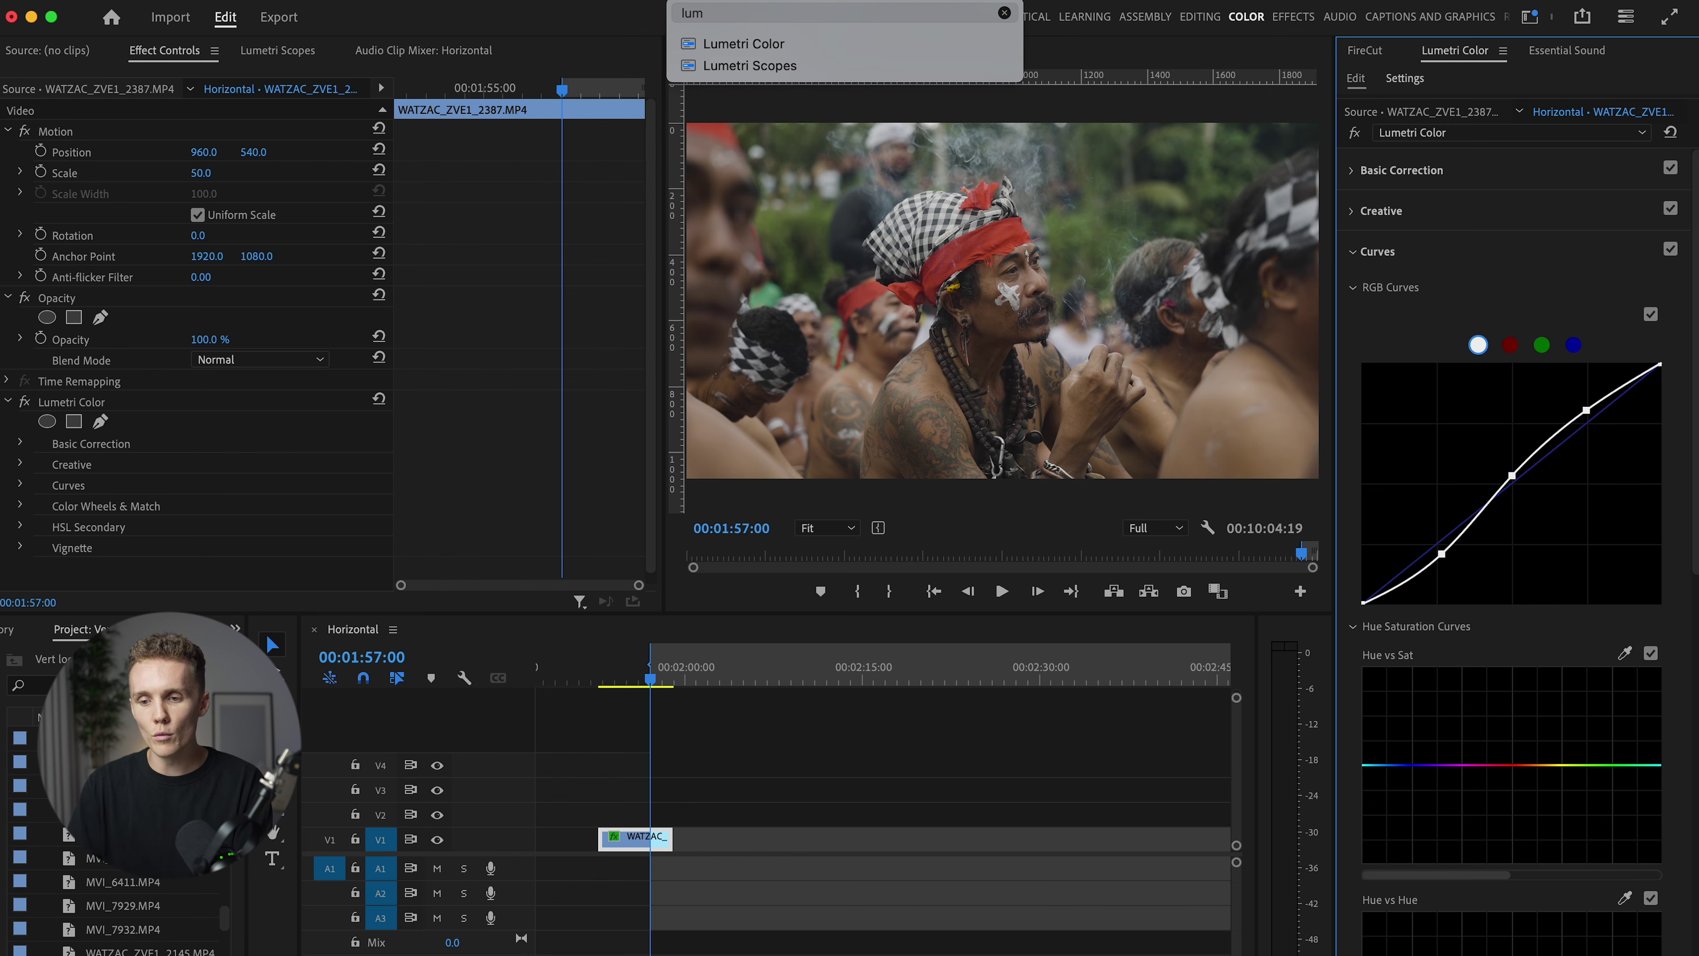
{"action": "key", "text": "Down"}
{"action": "key", "text": "Down"}
{"action": "key", "text": "Return"}
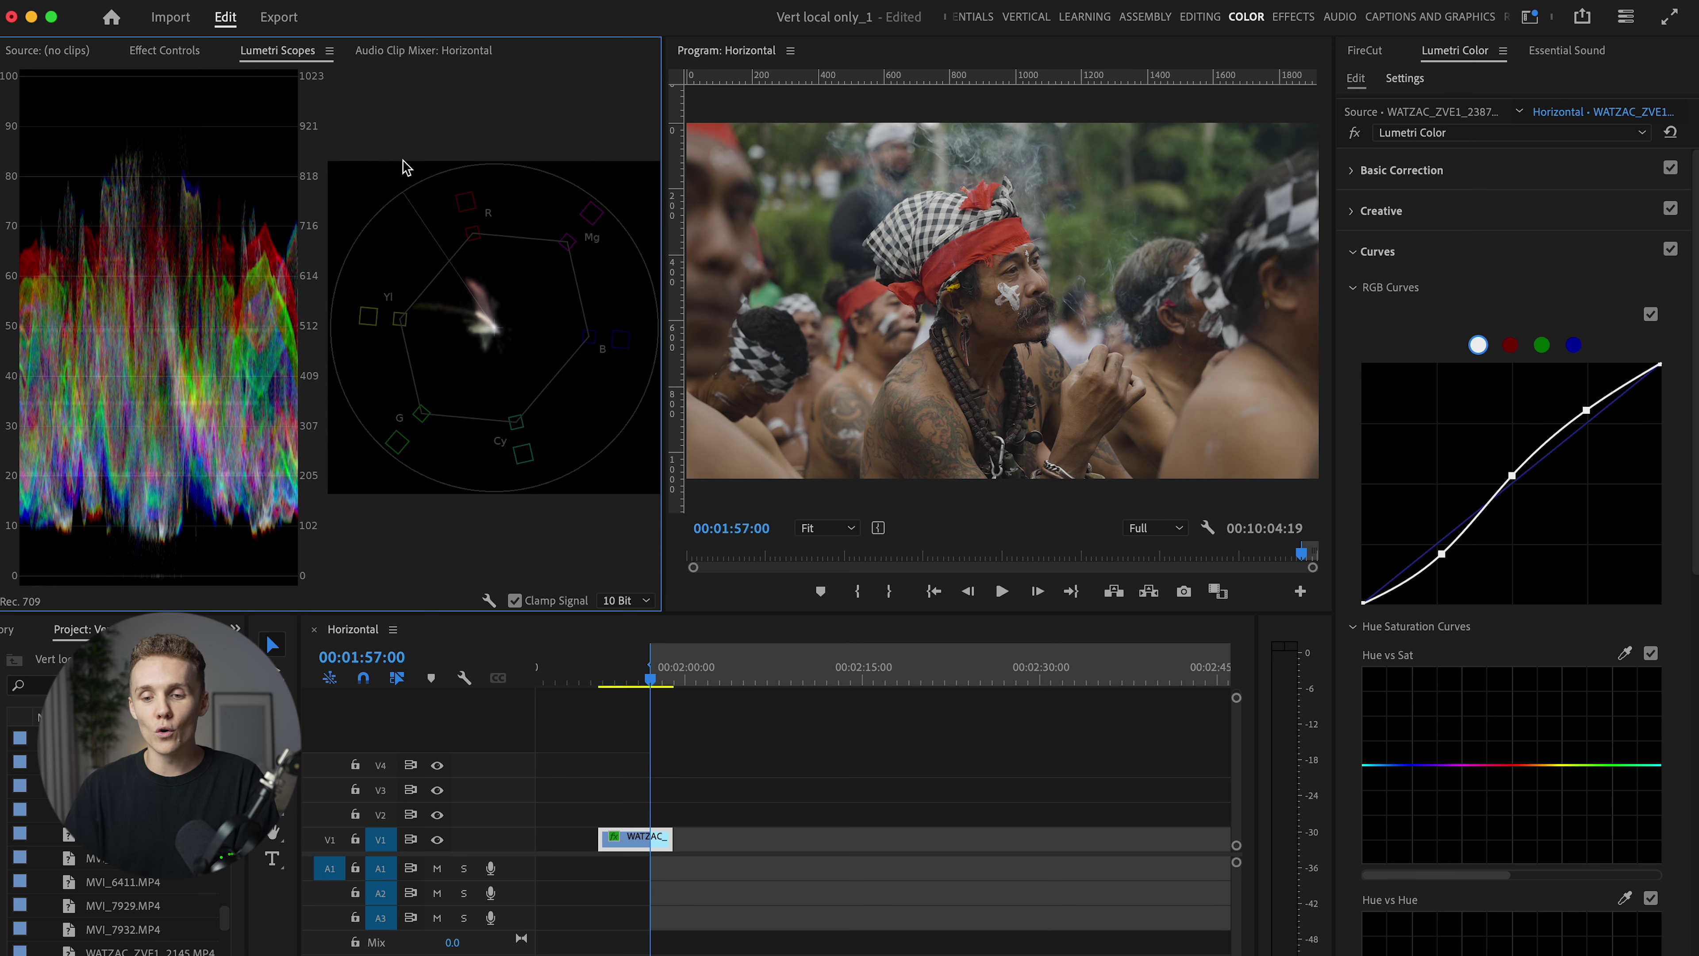
Step: Check the available scope types and compare the waveform with the Lumetri Color effect bypassed and re-enabled
{"action": "right_click", "coordinate": [393, 207]}
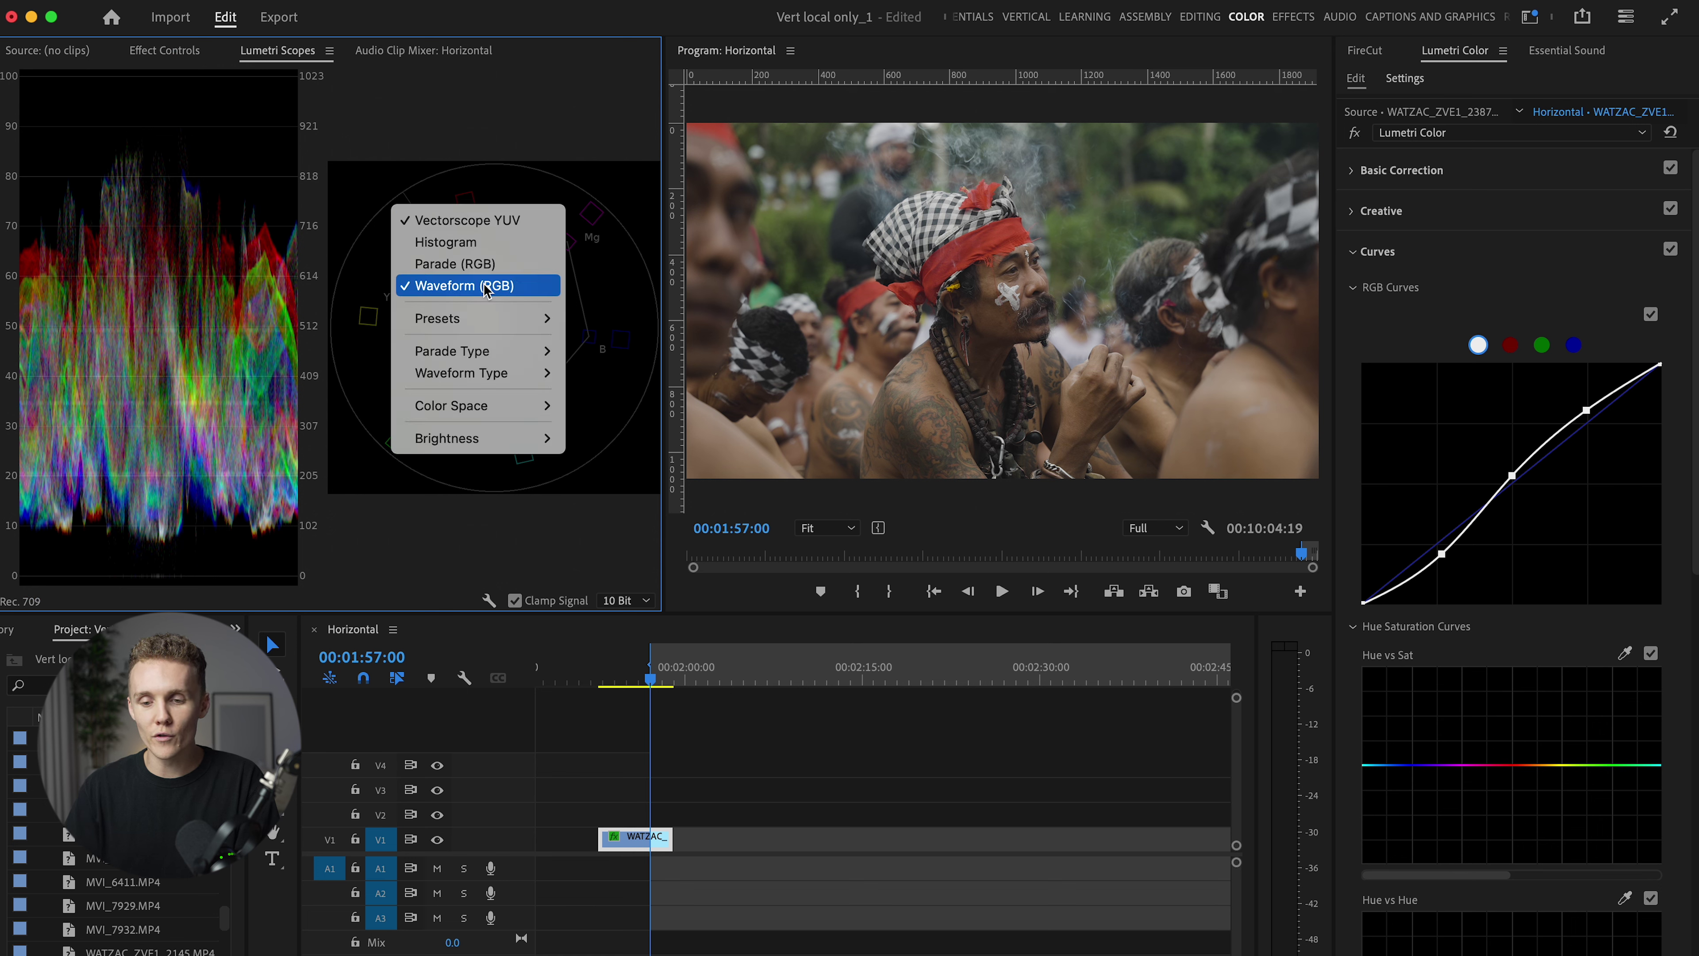
{"action": "left_click", "coordinate": [519, 229]}
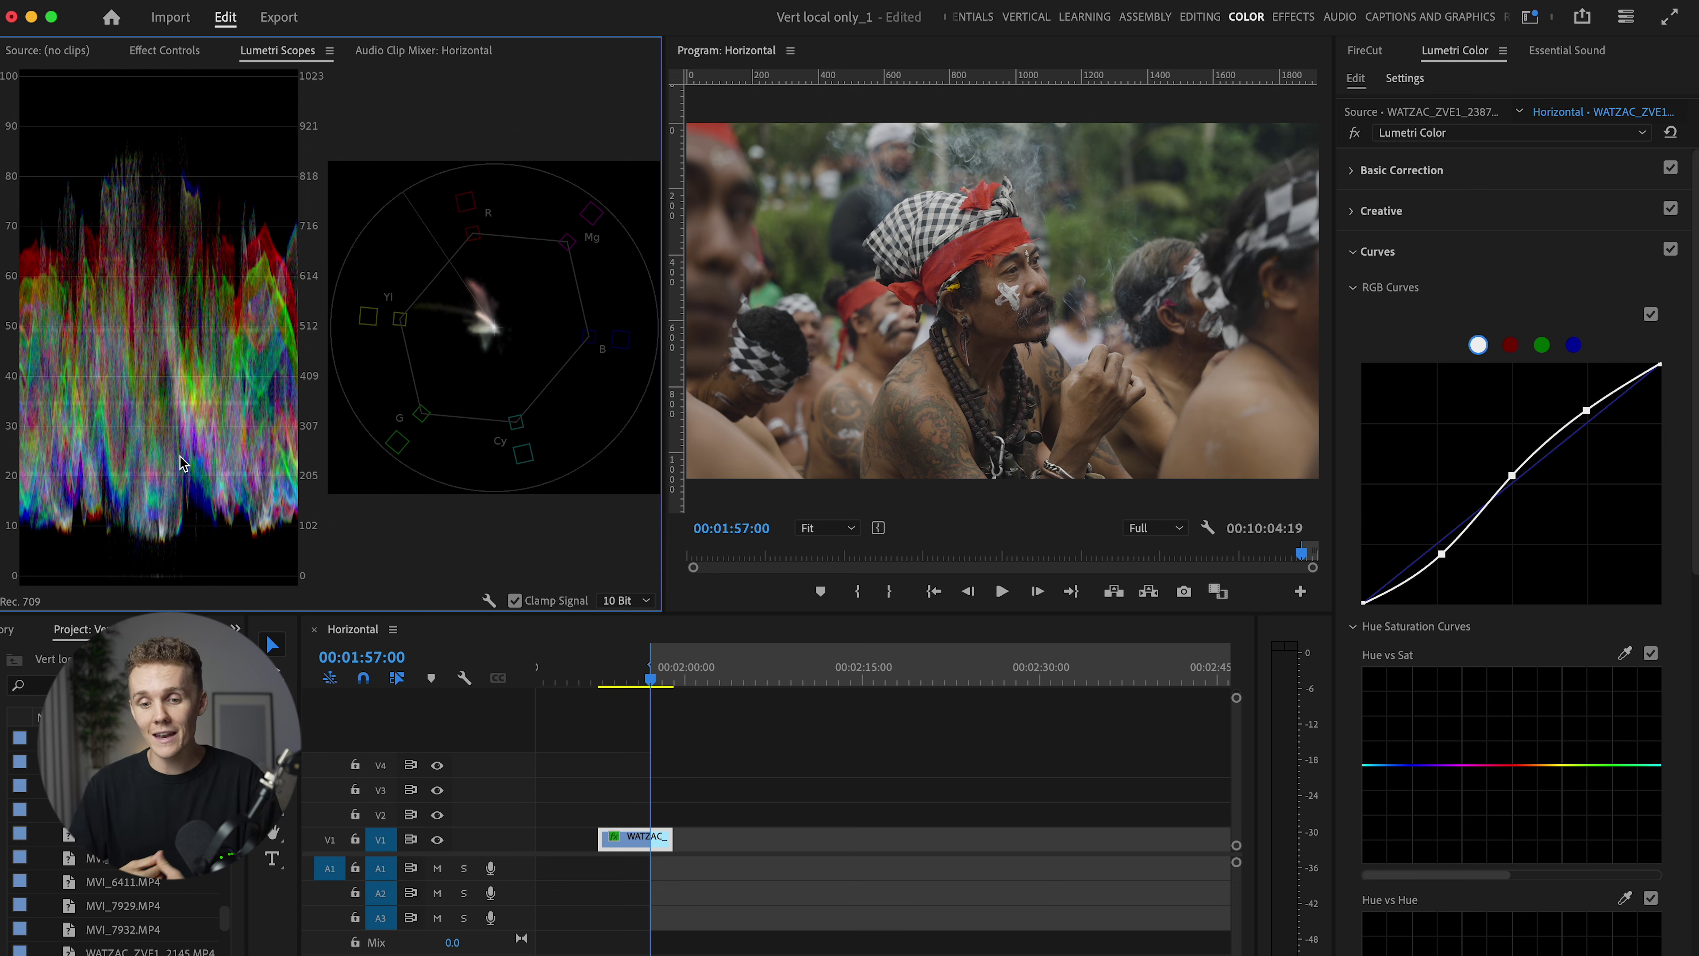
{"action": "left_click", "coordinate": [1355, 132]}
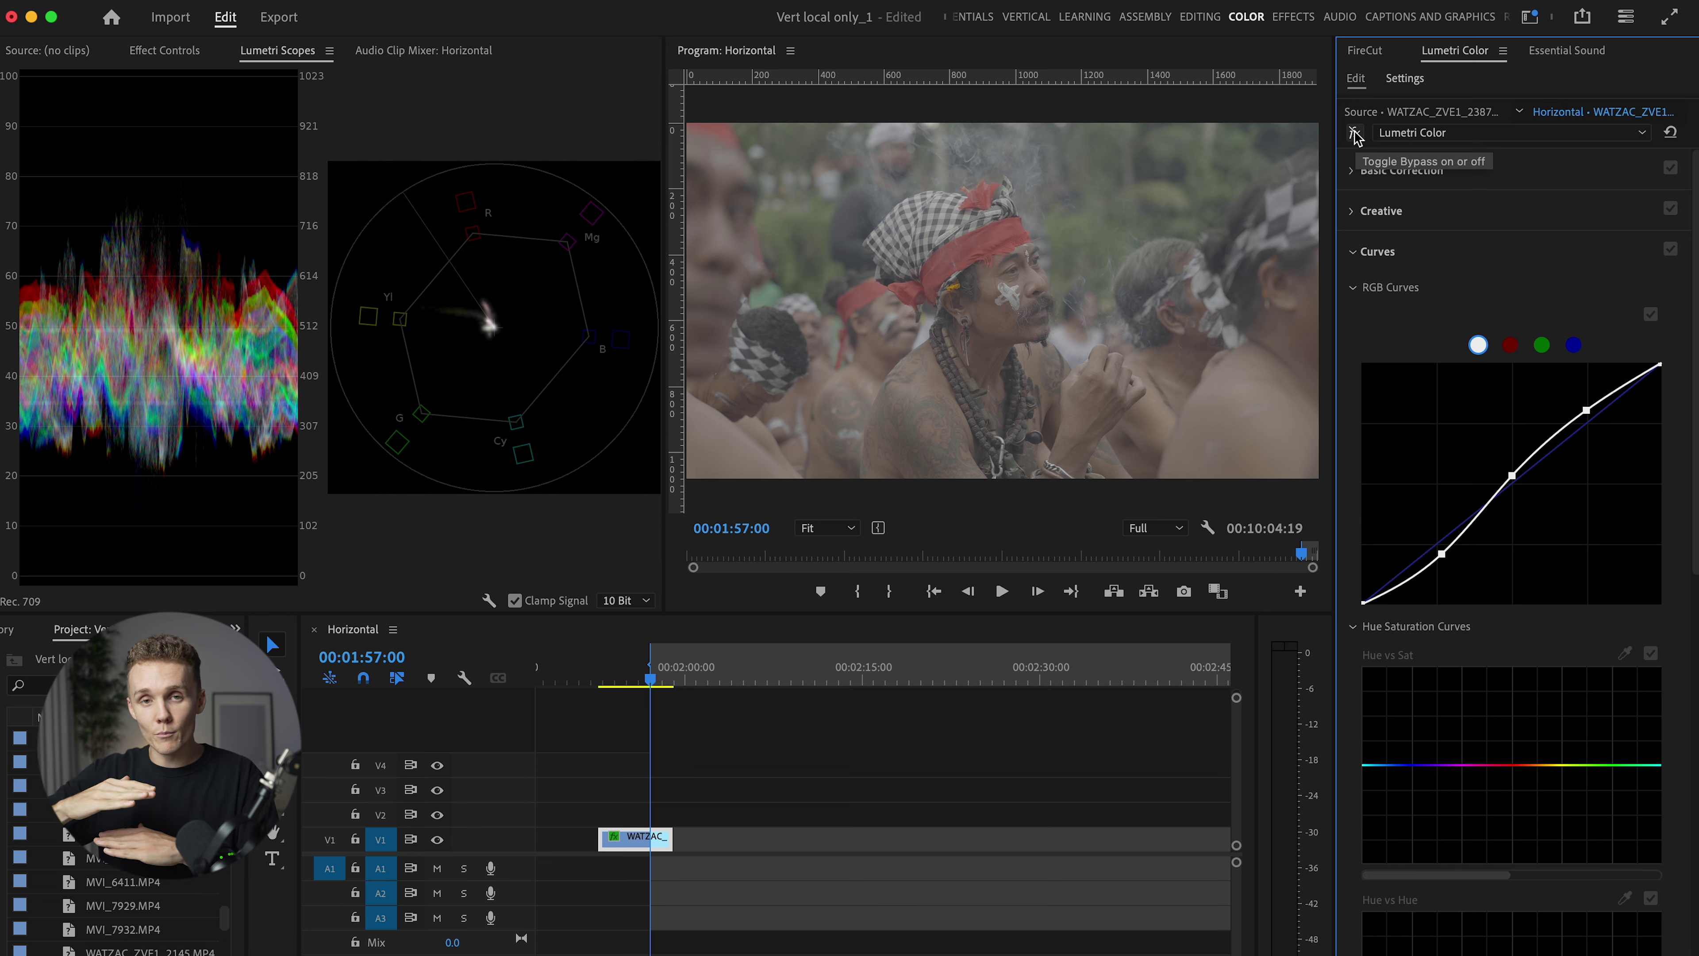
{"action": "left_click", "coordinate": [1355, 132]}
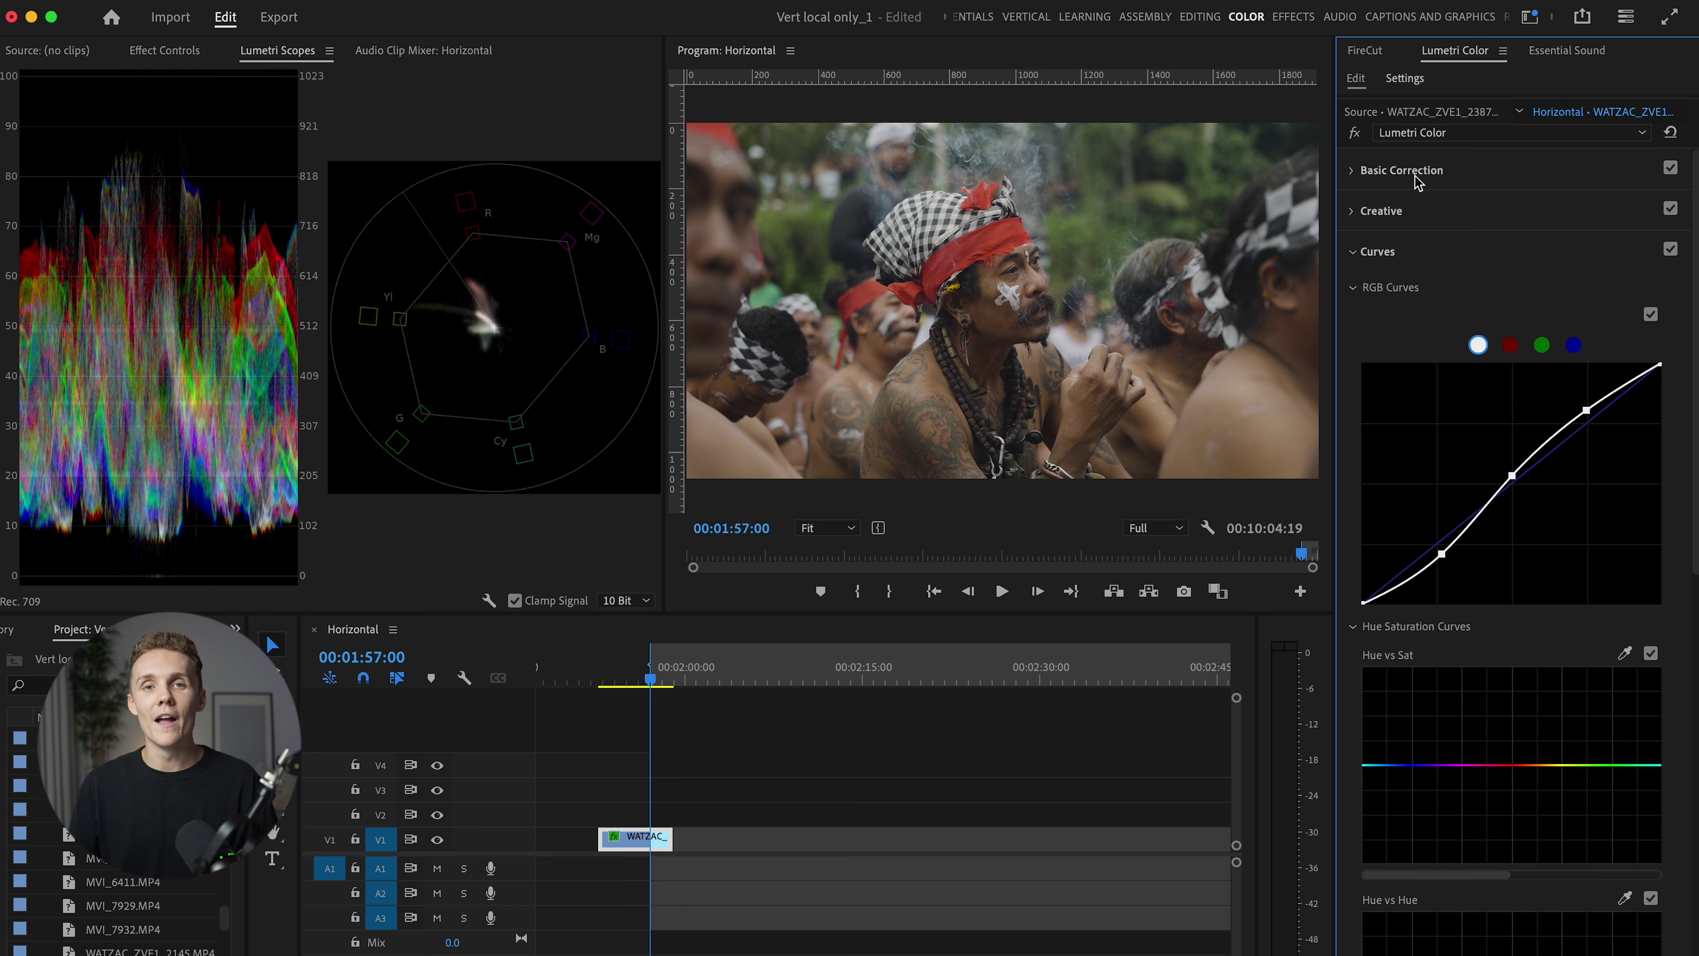
Step: Set Shadows to -74.1 and Highlights to 54.2 in Basic Correction, and compare the result with the ungraded clip
{"action": "left_click", "coordinate": [1401, 171]}
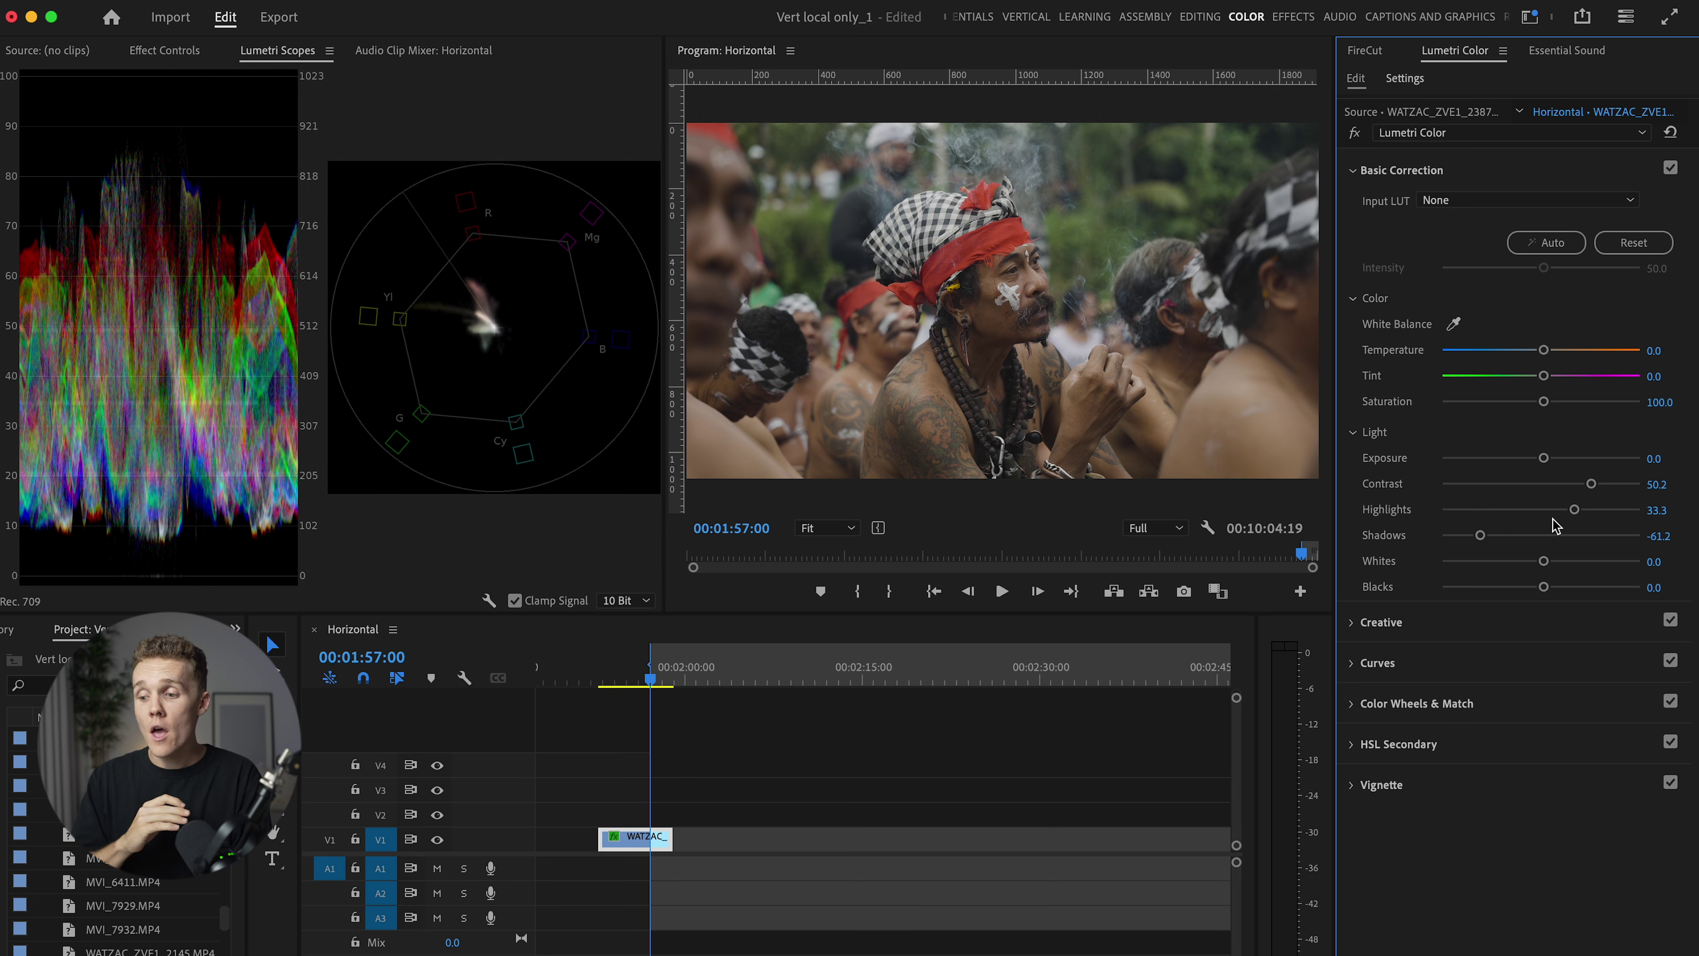
{"action": "left_click_drag", "start_coordinate": [1481, 539], "coordinate": [1467, 540]}
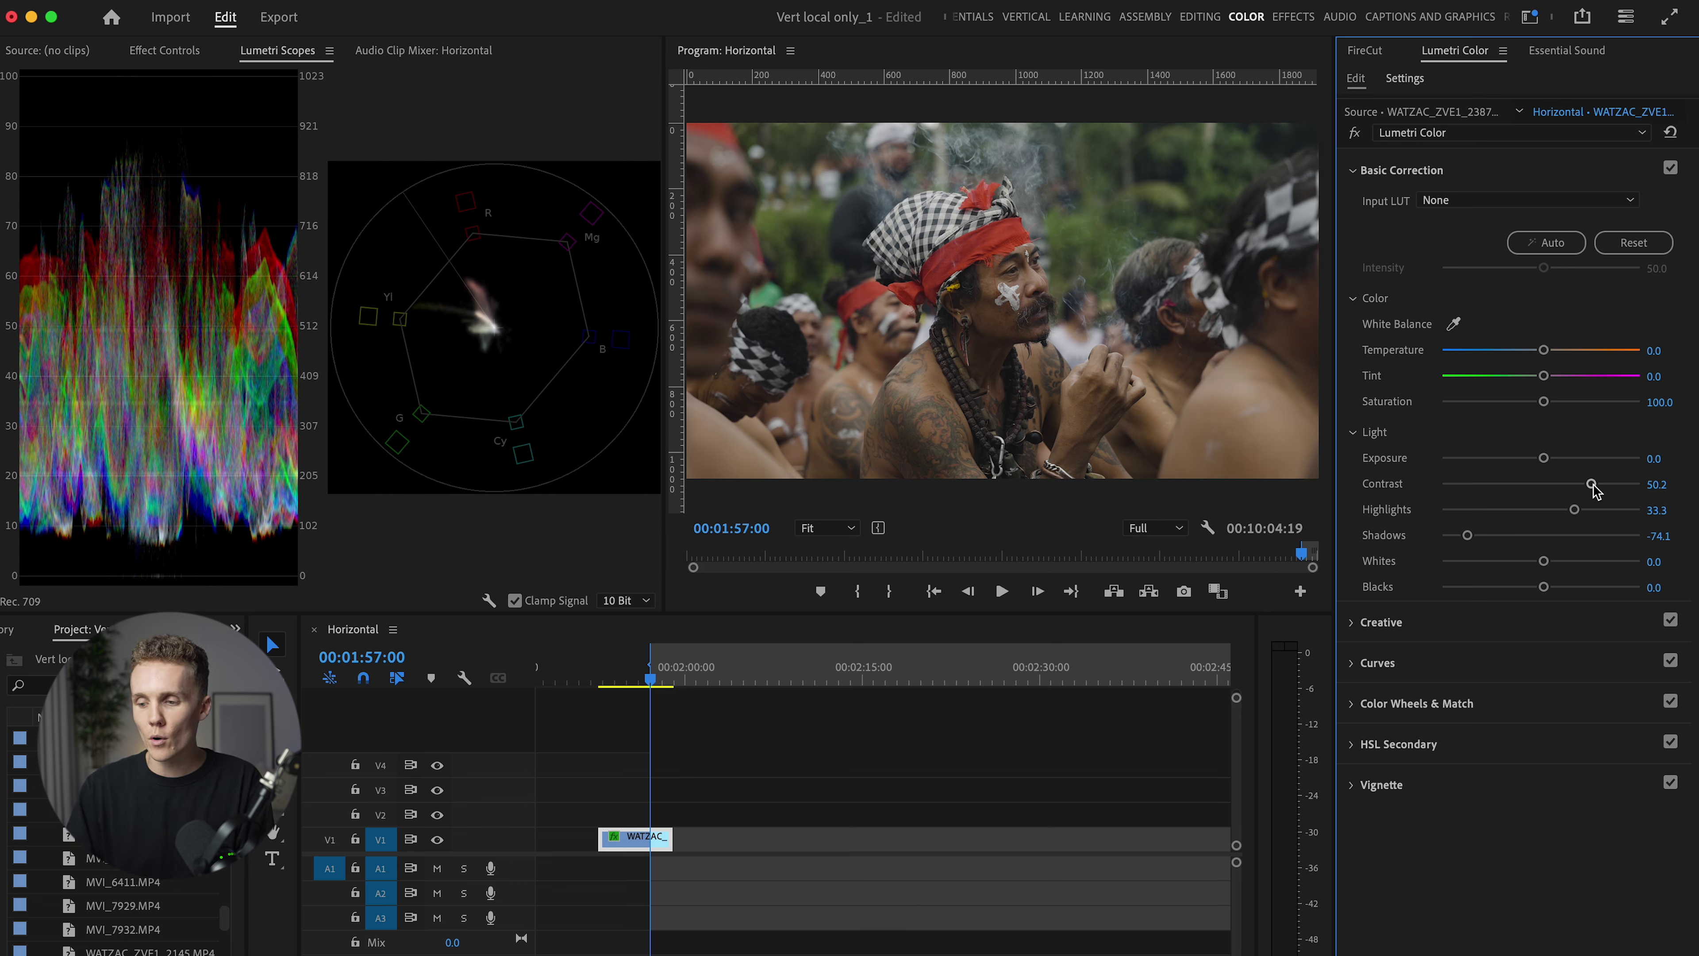
{"action": "left_click_drag", "start_coordinate": [1575, 510], "coordinate": [1596, 512]}
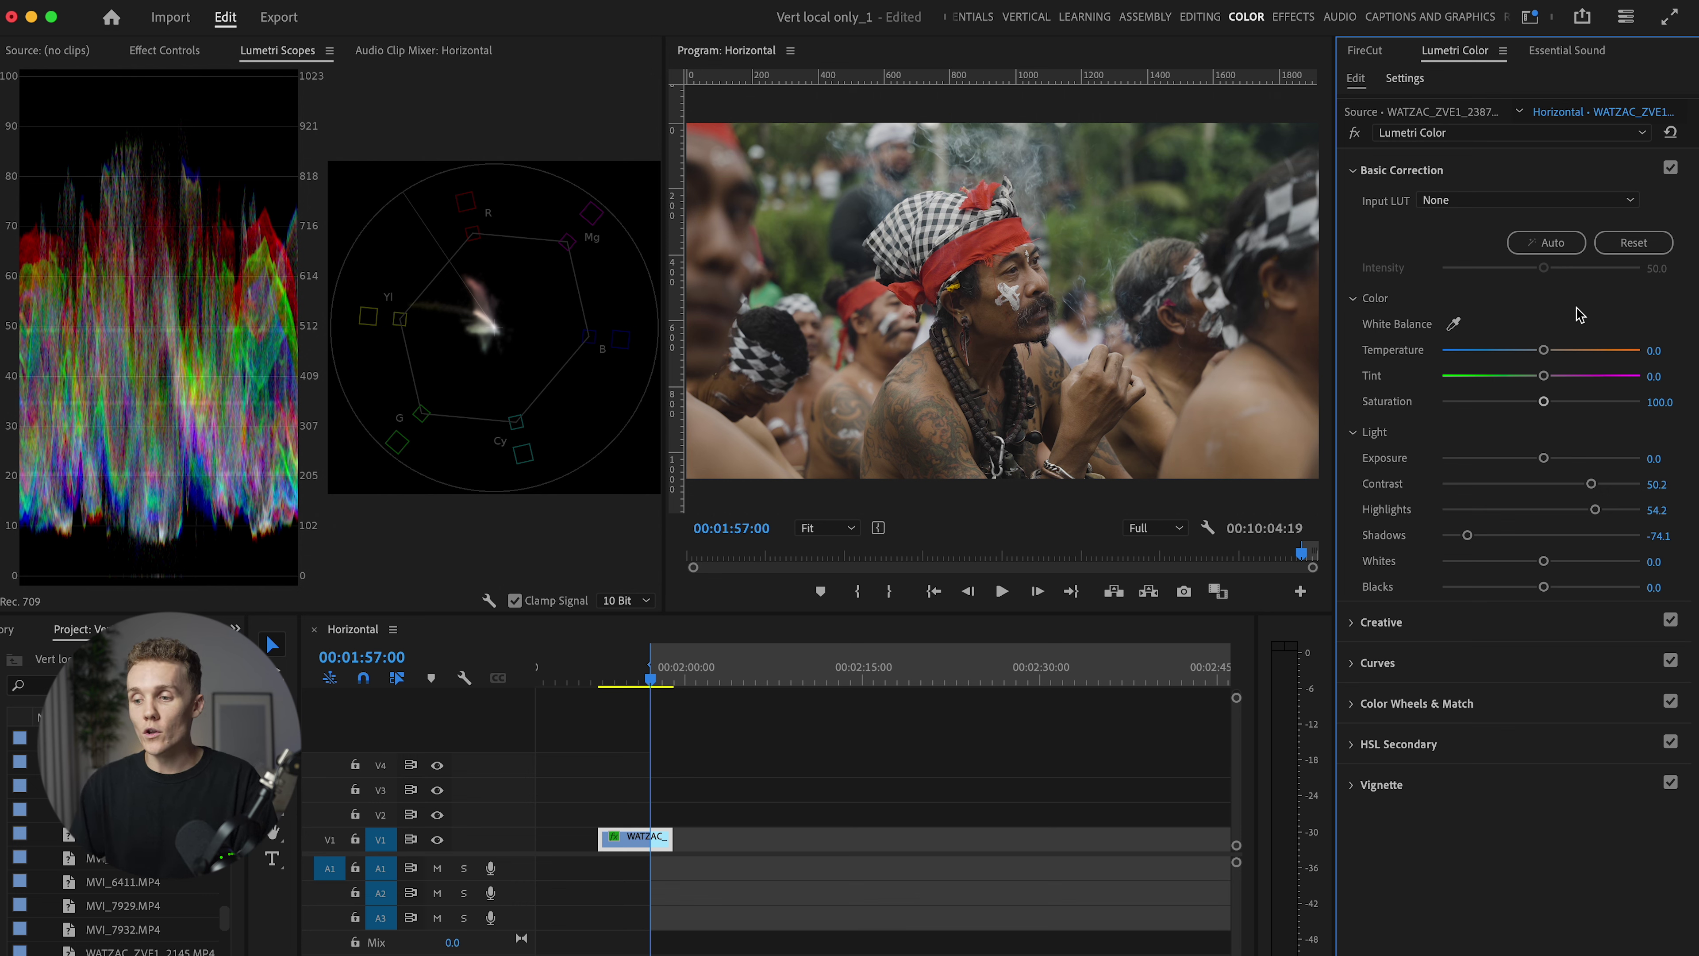
{"action": "left_click", "coordinate": [1353, 131]}
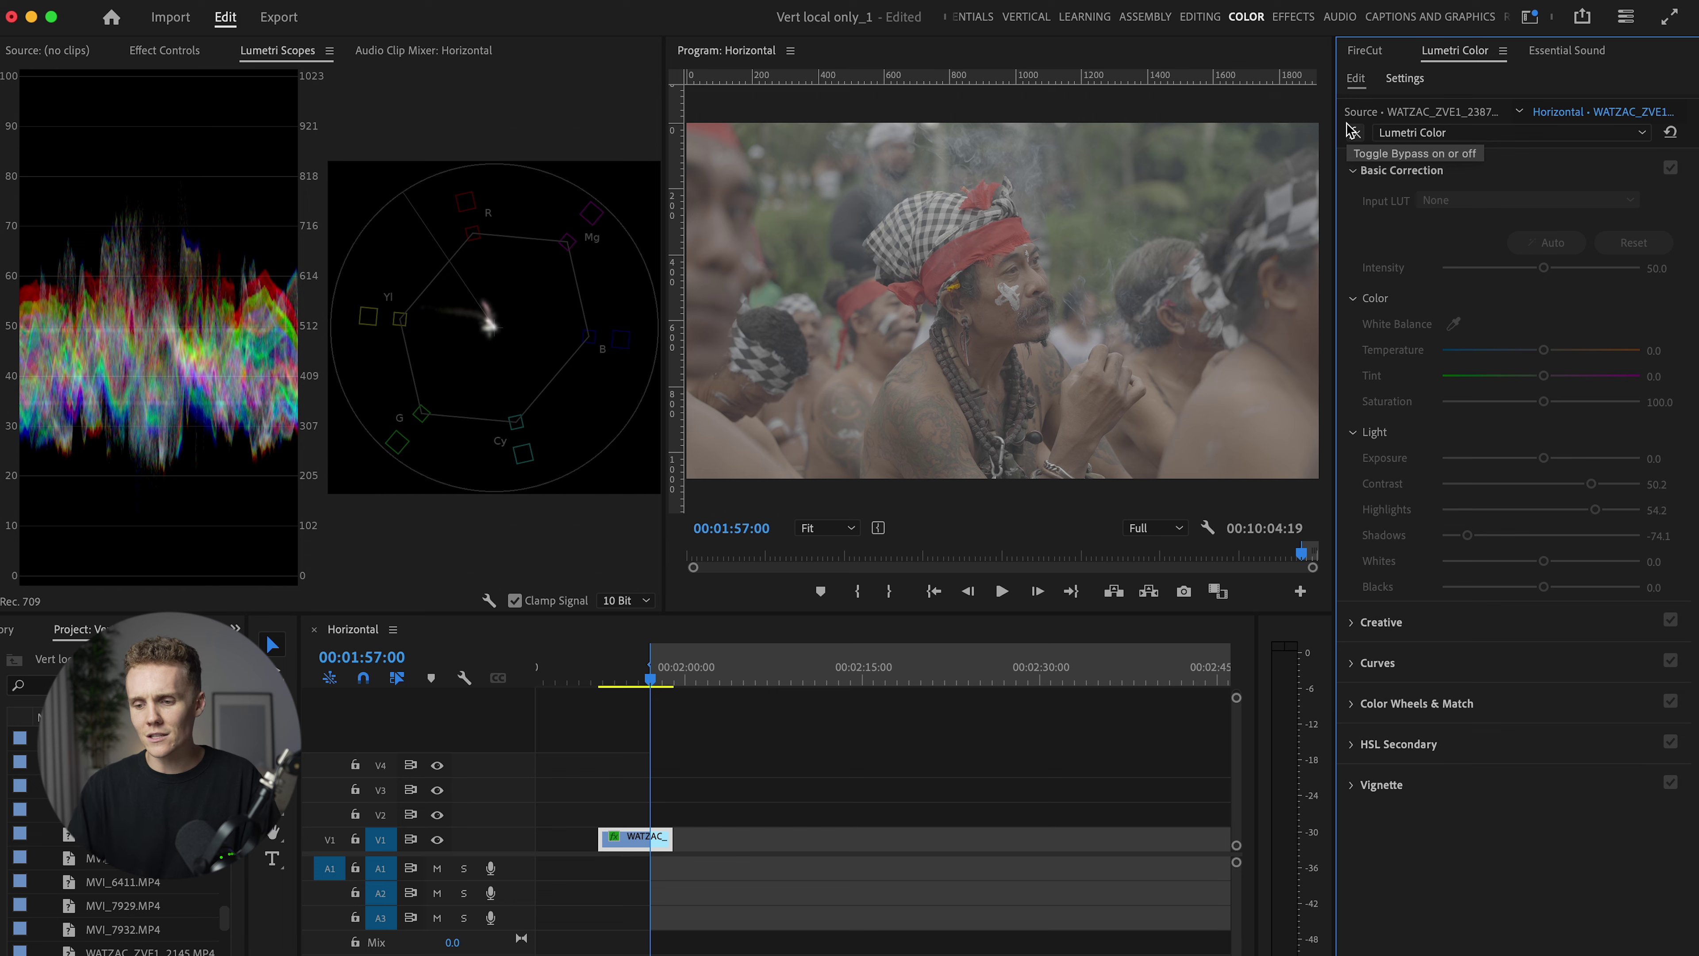
{"action": "left_click", "coordinate": [1352, 131]}
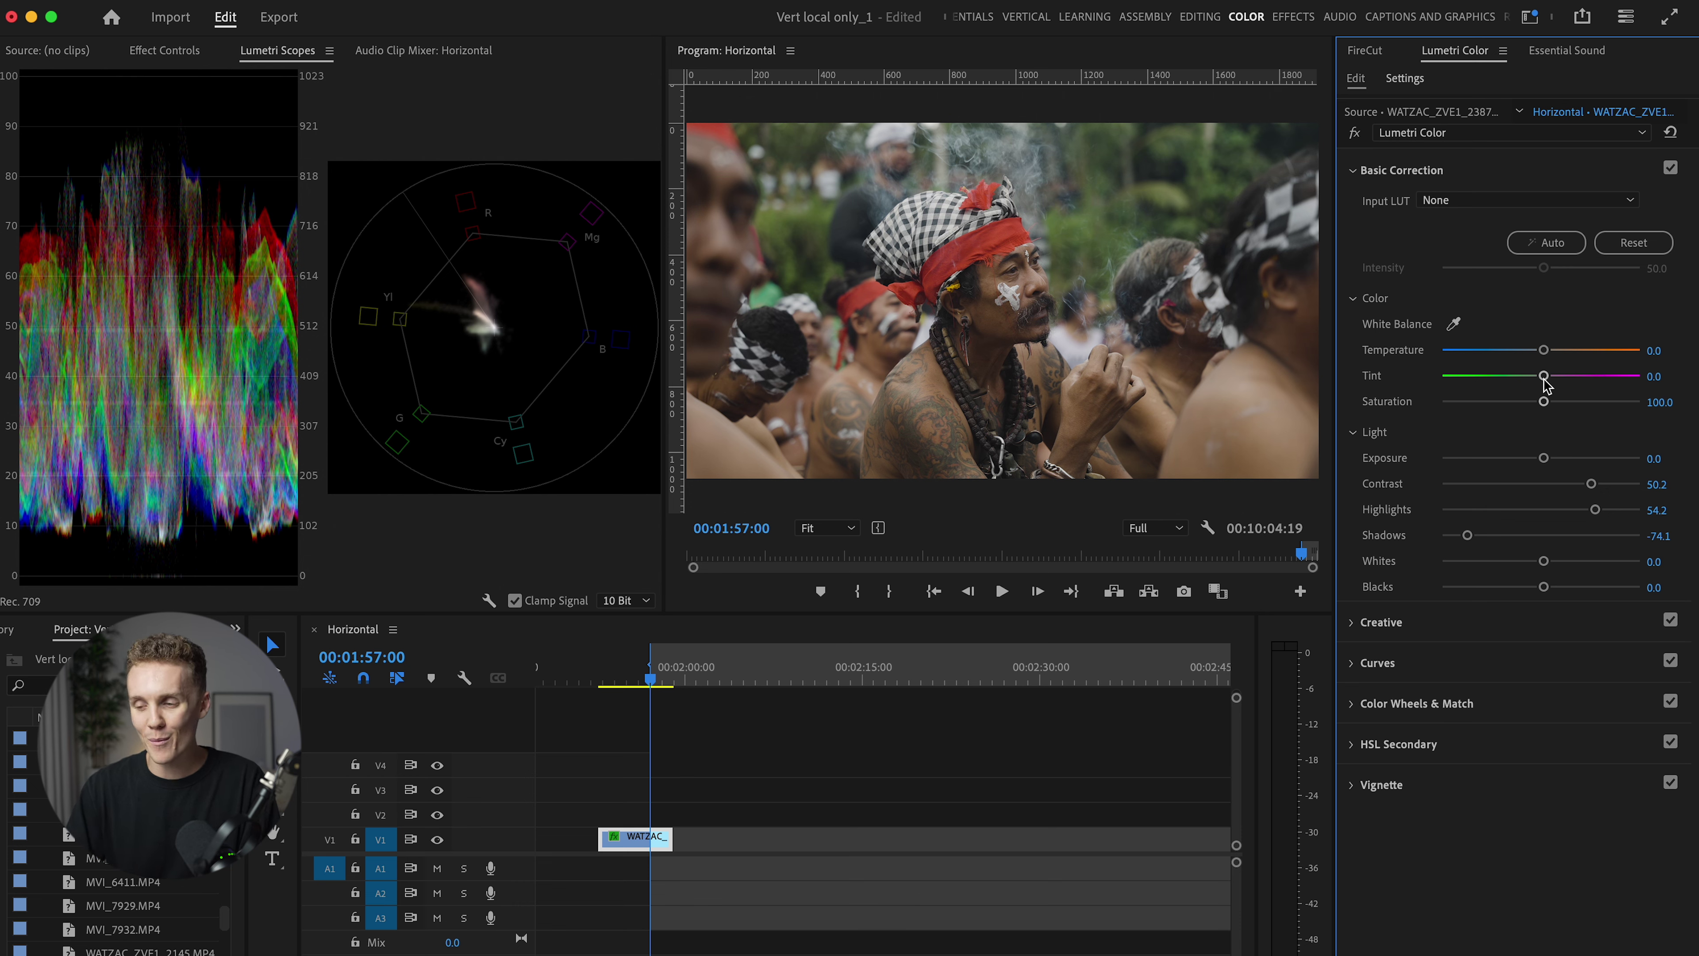
Step: Set the clip's Tint to 2.5 and reset the Temperature to 0.0
{"action": "left_click_drag", "start_coordinate": [1544, 377], "coordinate": [1544, 377]}
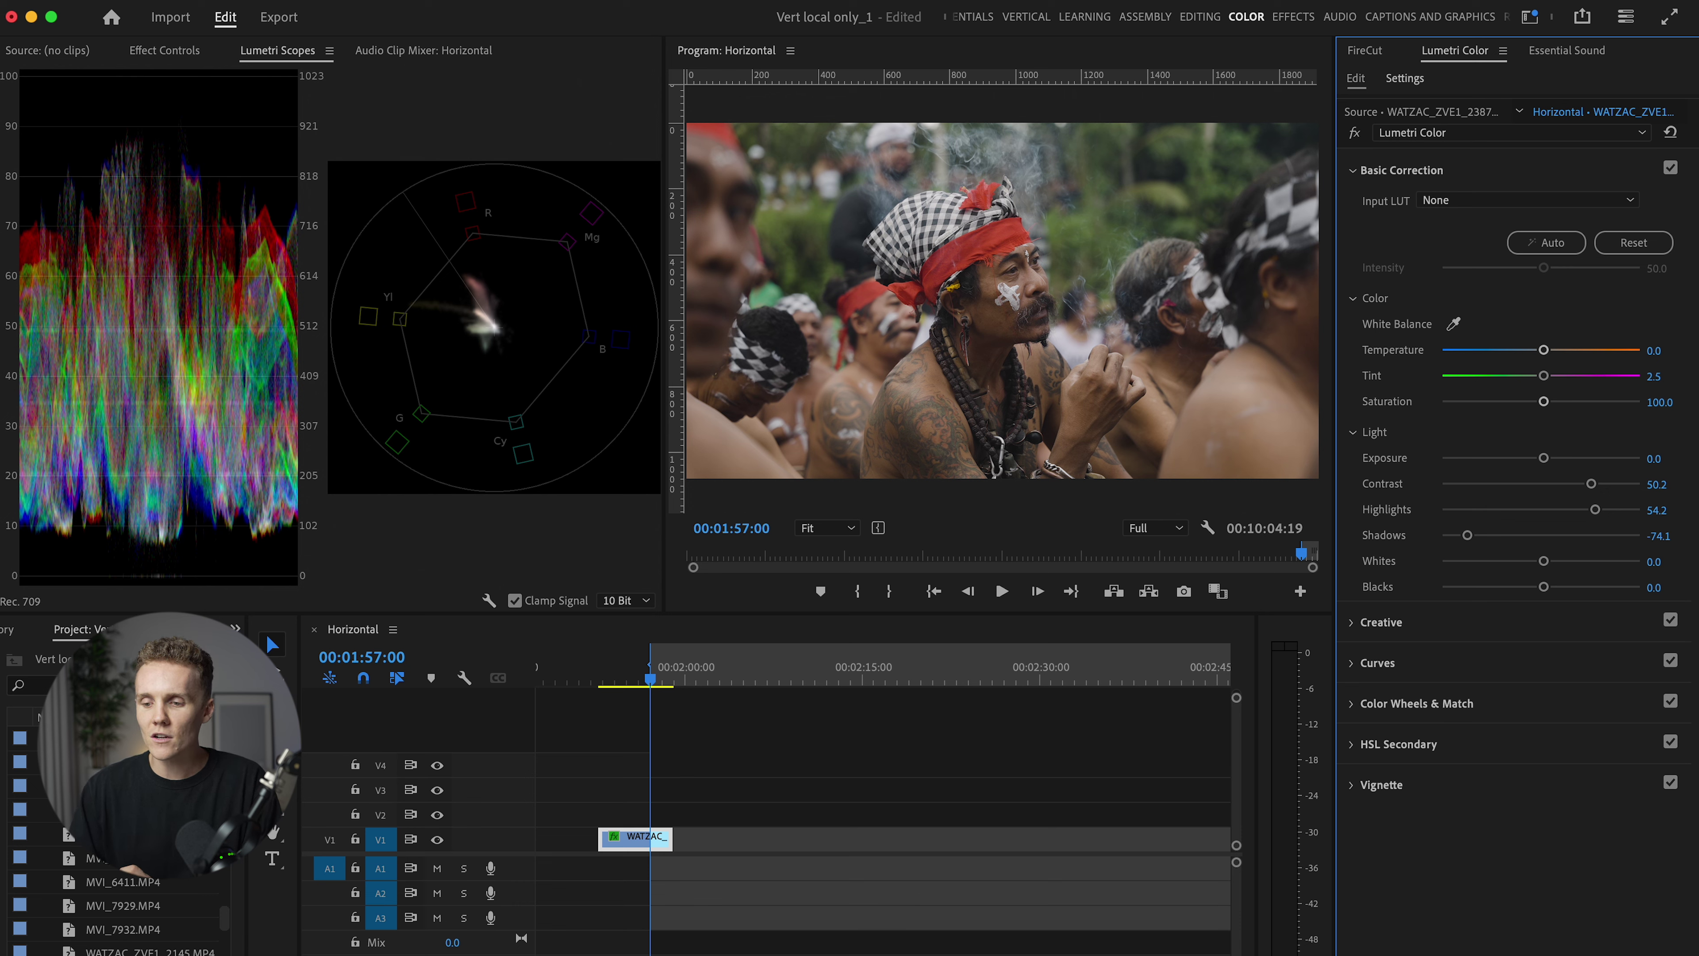
{"action": "mouse_move", "coordinate": [1542, 352]}
{"action": "left_mouse_down"}
{"action": "mouse_move", "coordinate": [1559, 359]}
{"action": "mouse_move", "coordinate": [1539, 358]}
{"action": "left_mouse_up"}
{"action": "double_click", "coordinate": [1540, 351]}
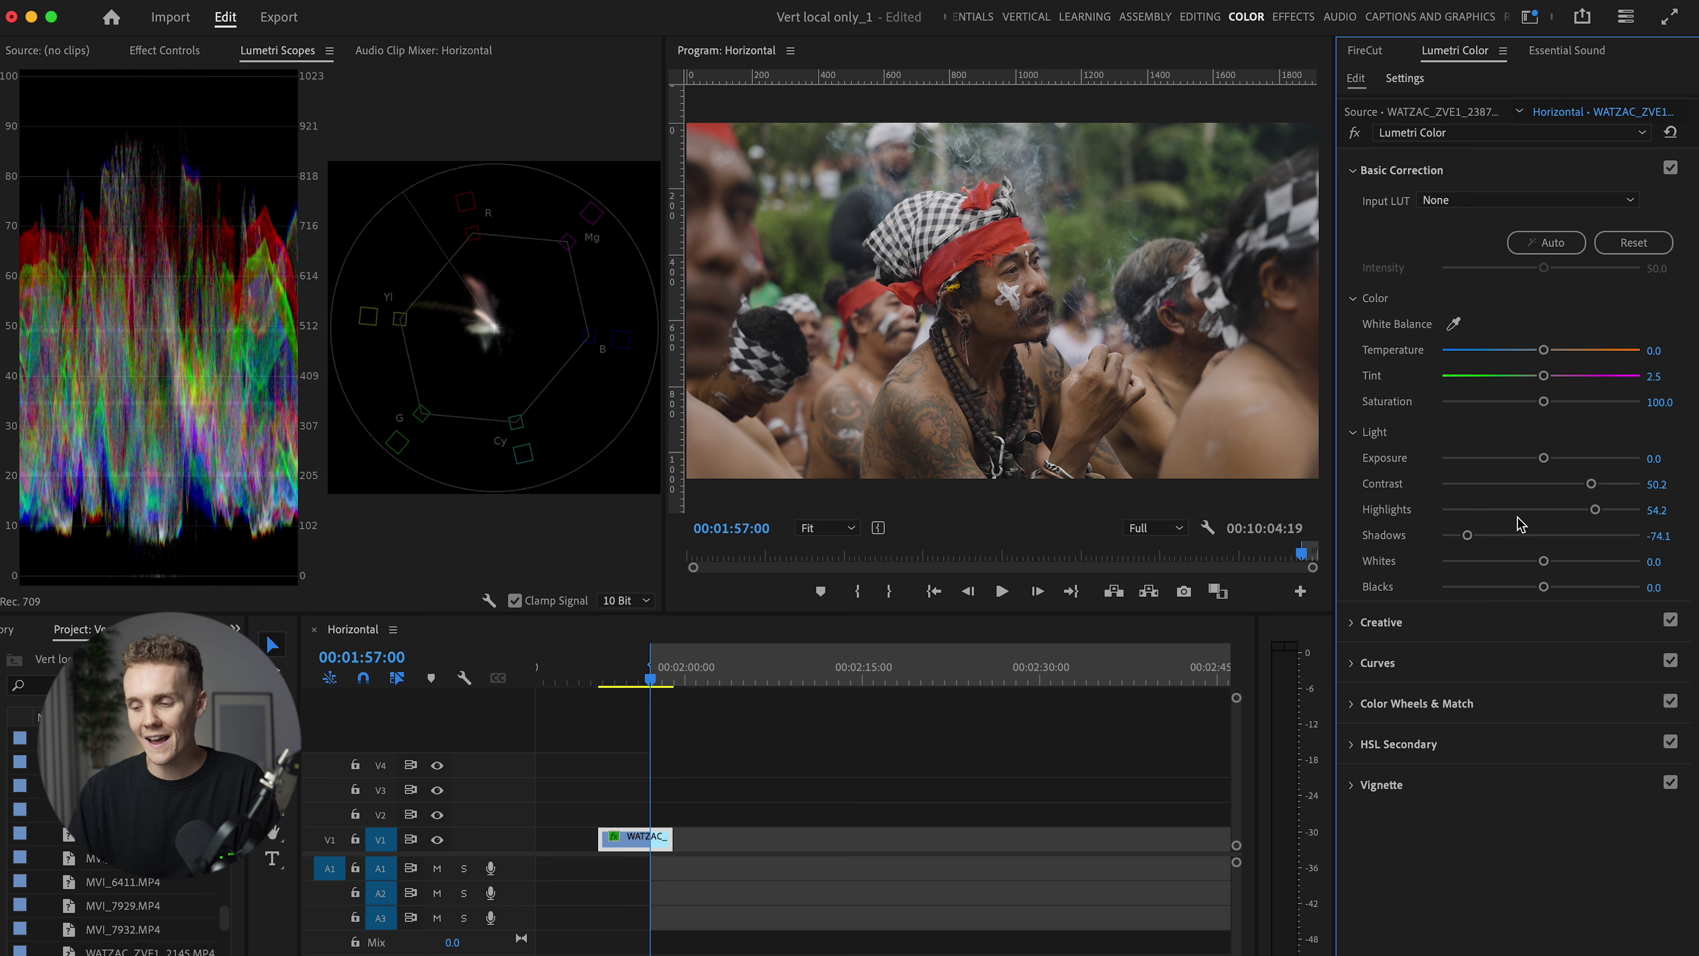
Step: Look through the Creative adjustments, the RGB curve and the Hue Saturation Curves
{"action": "left_click", "coordinate": [1447, 620]}
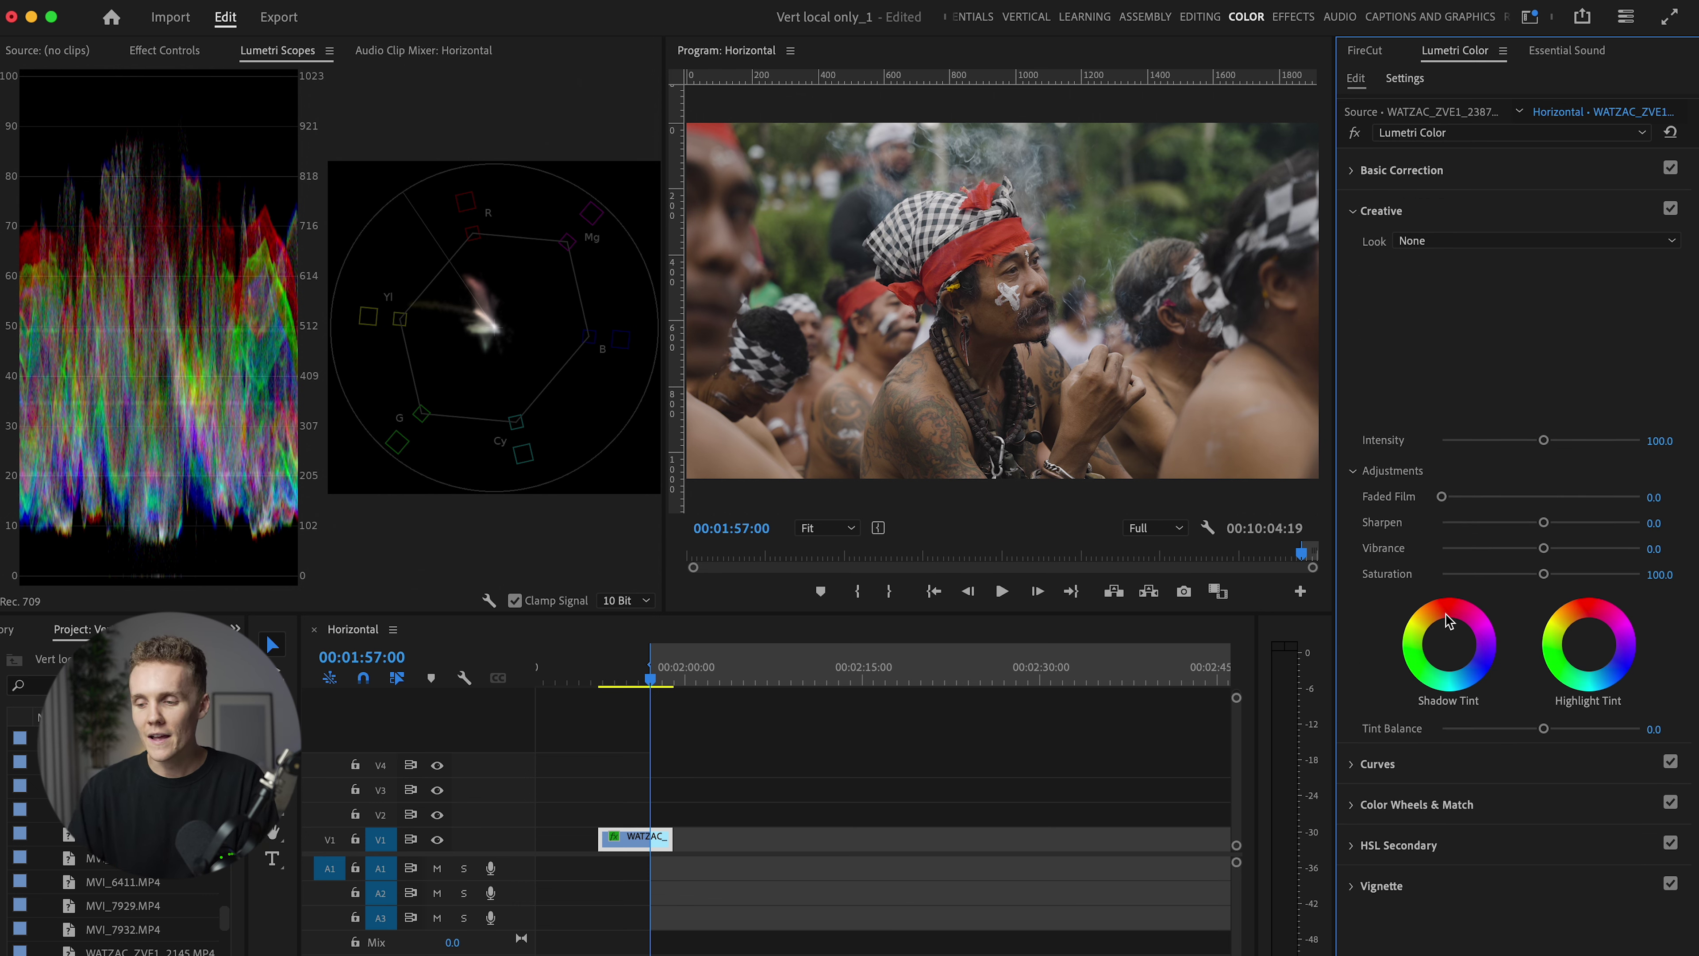
{"action": "left_click", "coordinate": [1461, 213]}
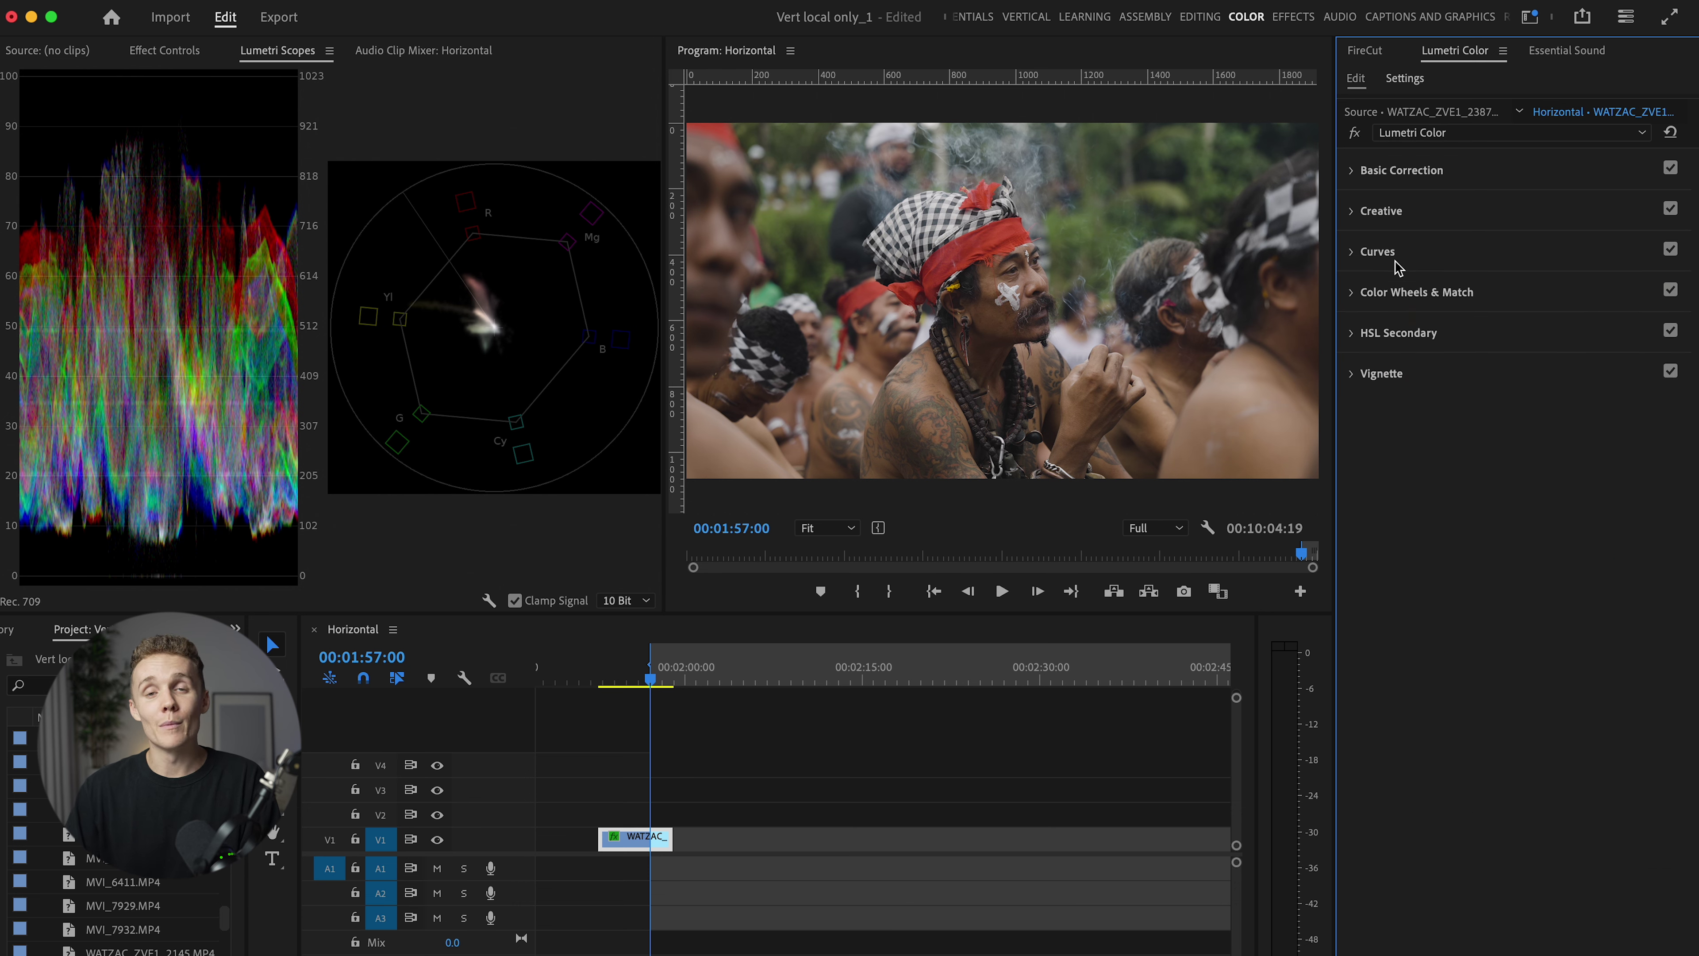
{"action": "left_click", "coordinate": [1395, 261]}
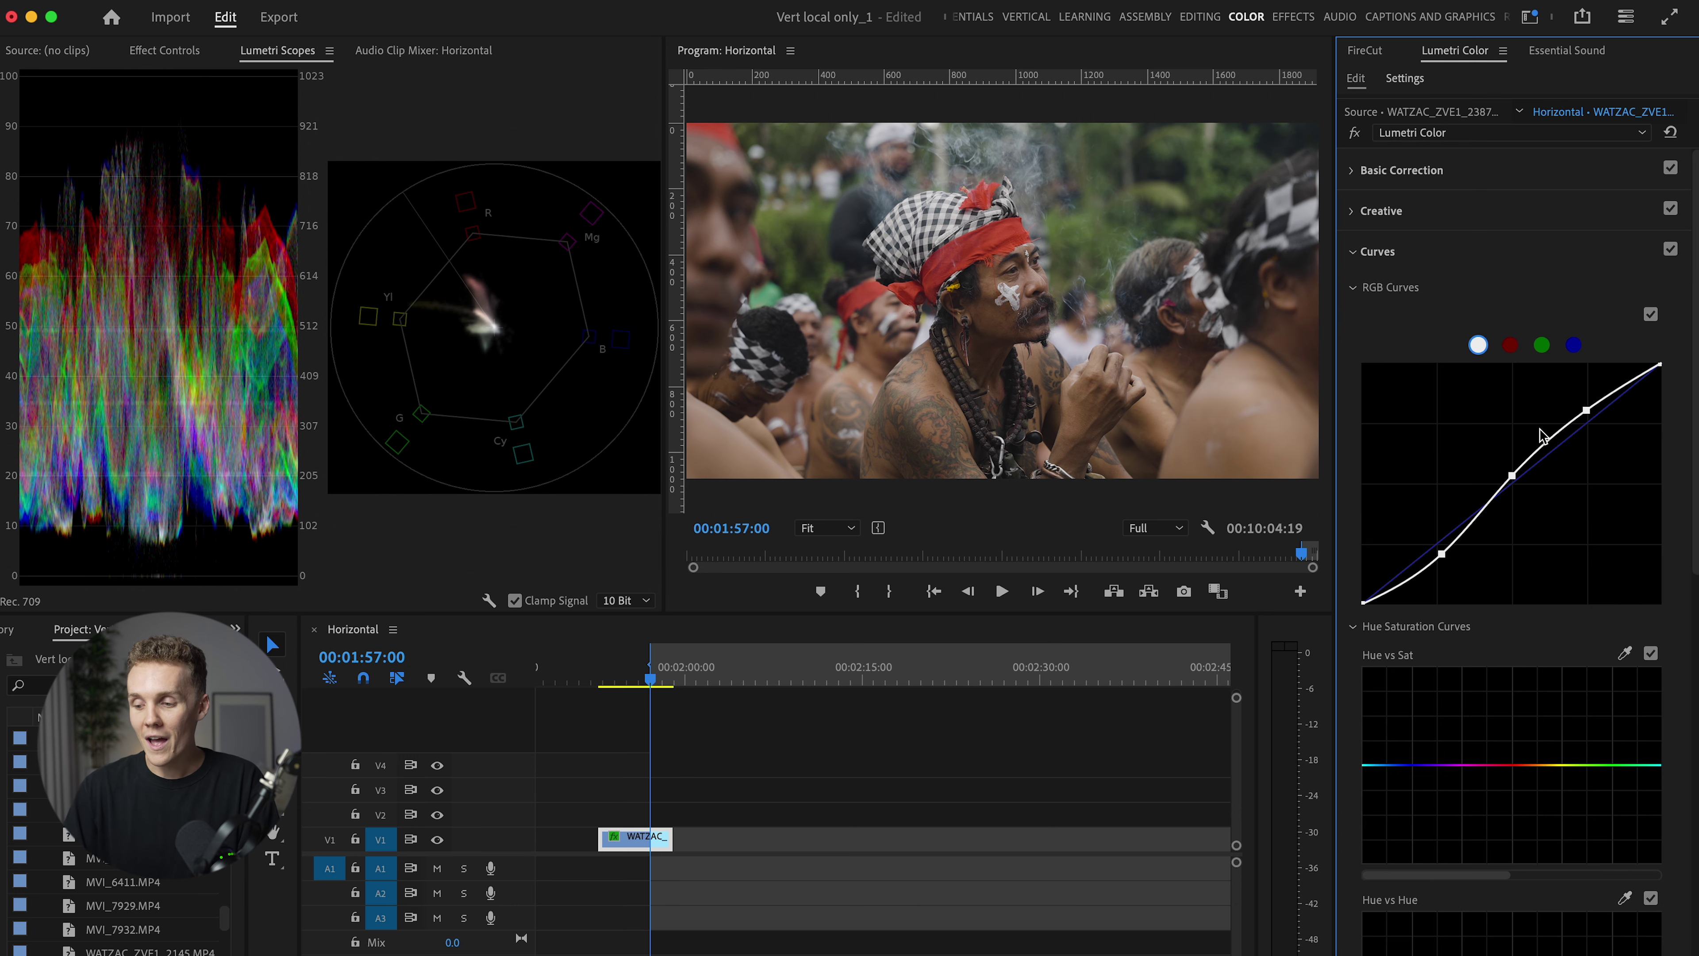
{"action": "scroll", "coordinate": [1609, 457], "scroll_direction": "down", "scroll_amount": 5}
{"action": "scroll", "coordinate": [1609, 457], "scroll_direction": "down", "scroll_amount": 2}
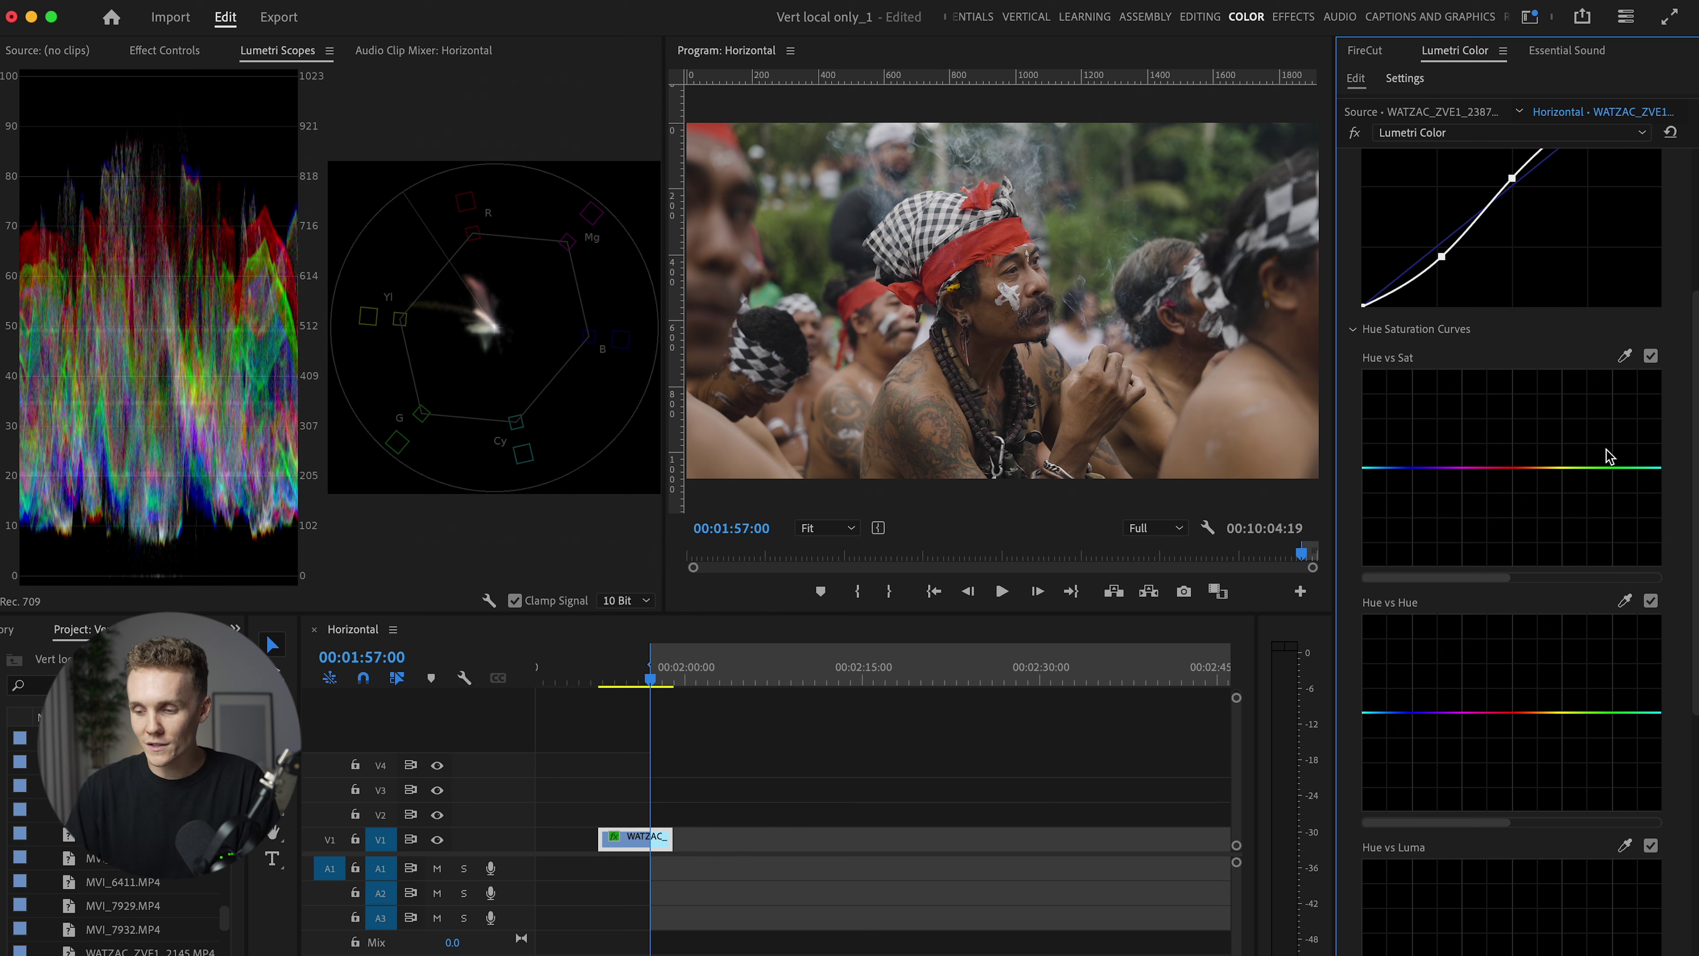
{"action": "scroll", "coordinate": [1539, 399], "scroll_direction": "up", "scroll_amount": 6}
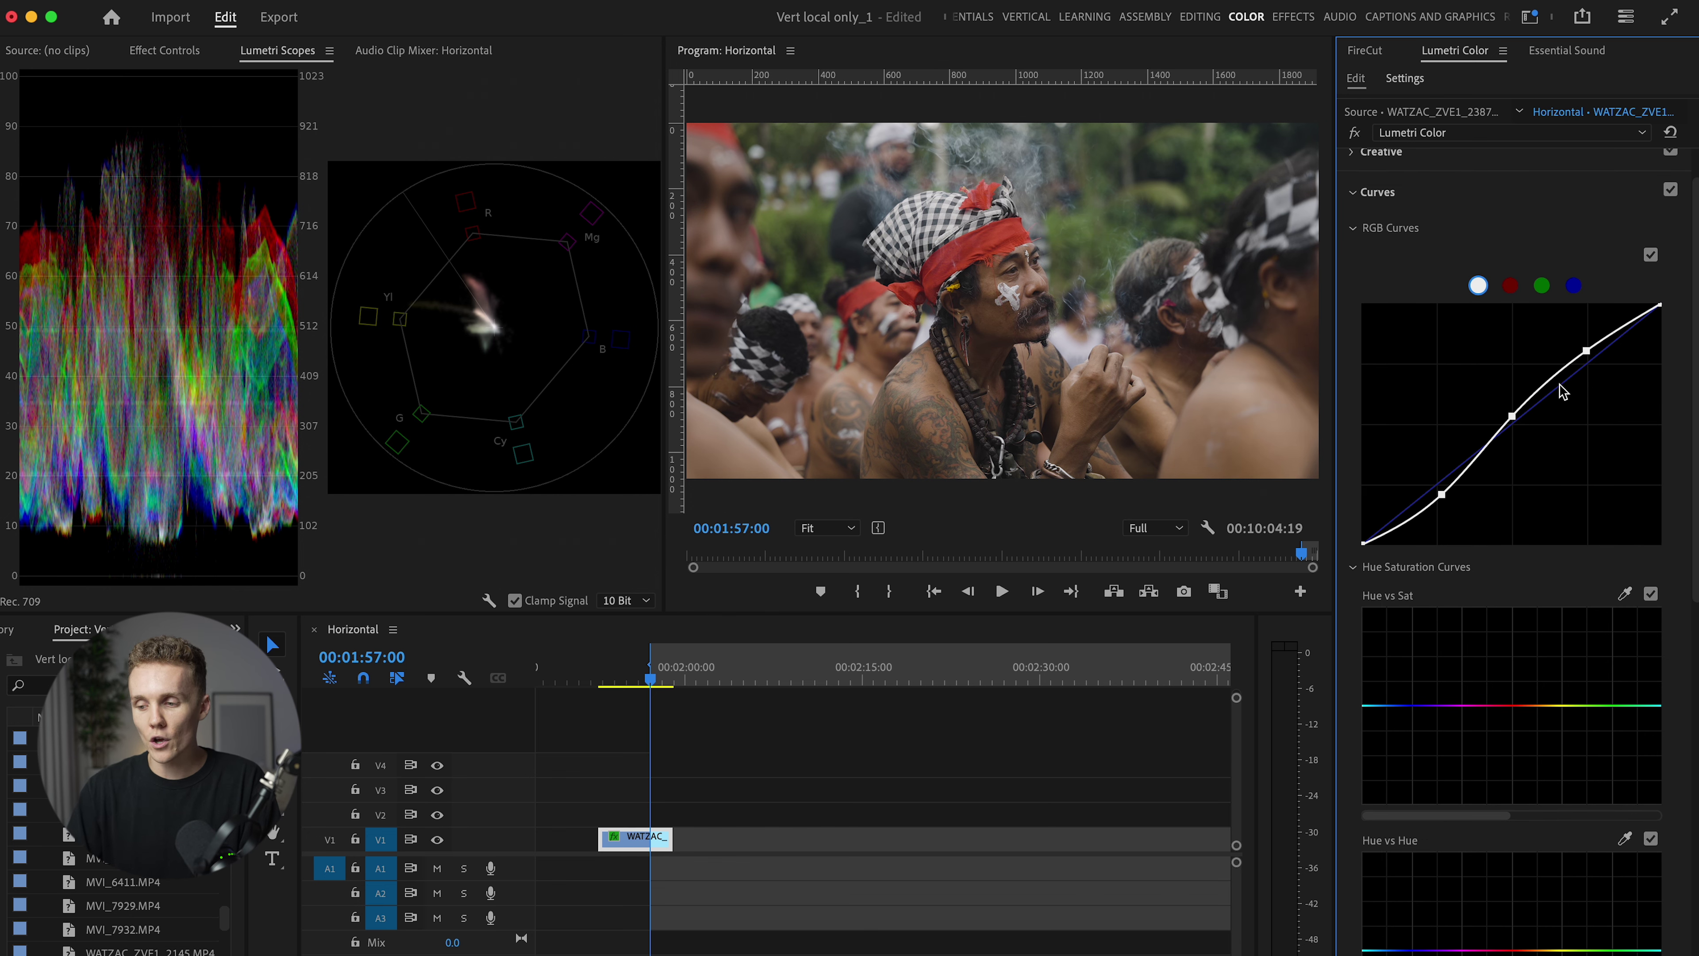
Step: Add yellow, green and cyan points to the Hue vs Hue curve and pull the green point slightly down
{"action": "scroll", "coordinate": [1575, 607], "scroll_direction": "down", "scroll_amount": 7}
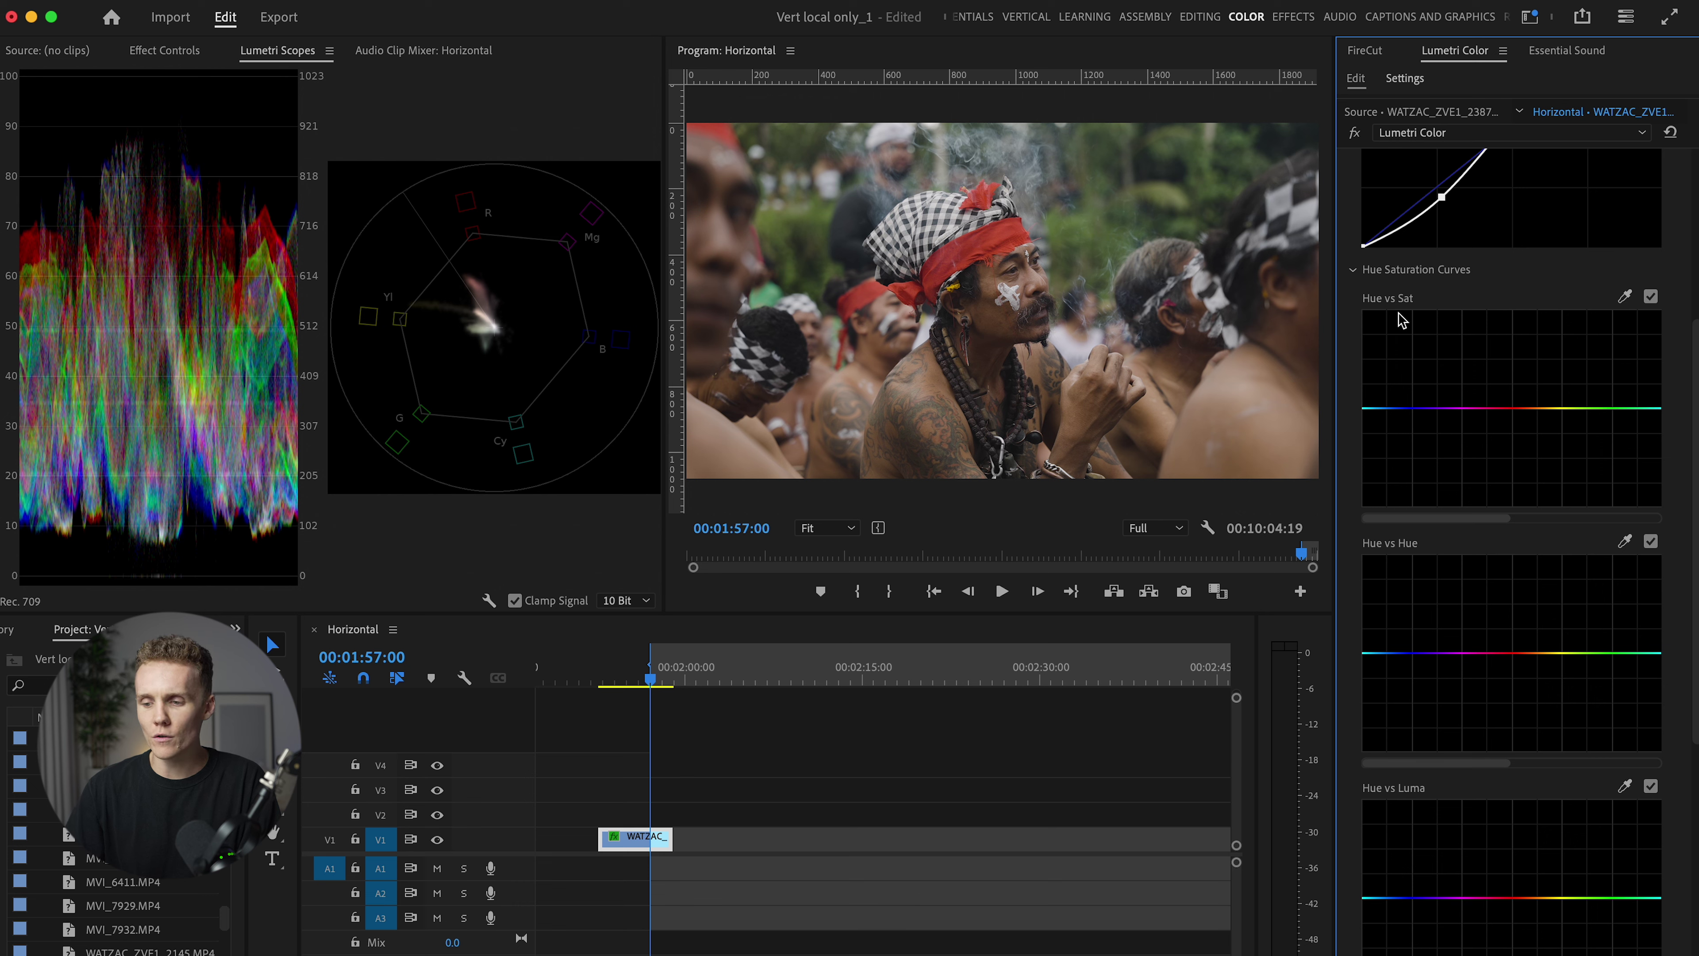
{"action": "scroll", "coordinate": [1572, 481], "scroll_direction": "down", "scroll_amount": 2}
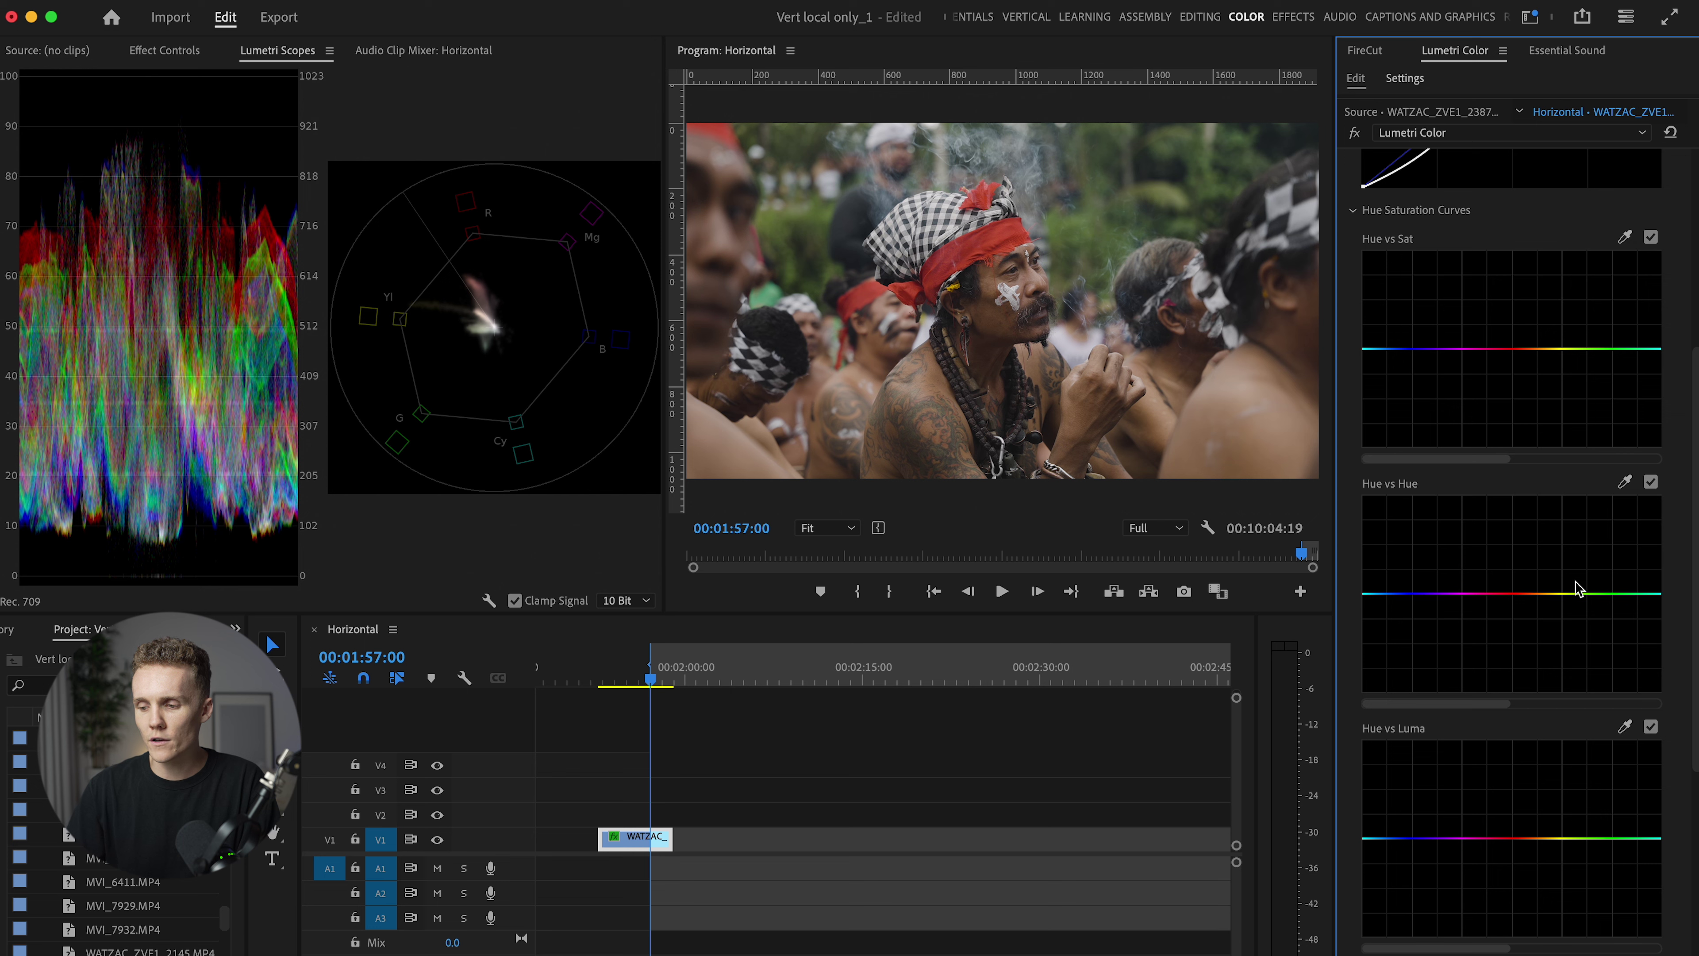
{"action": "left_click", "coordinate": [1553, 592]}
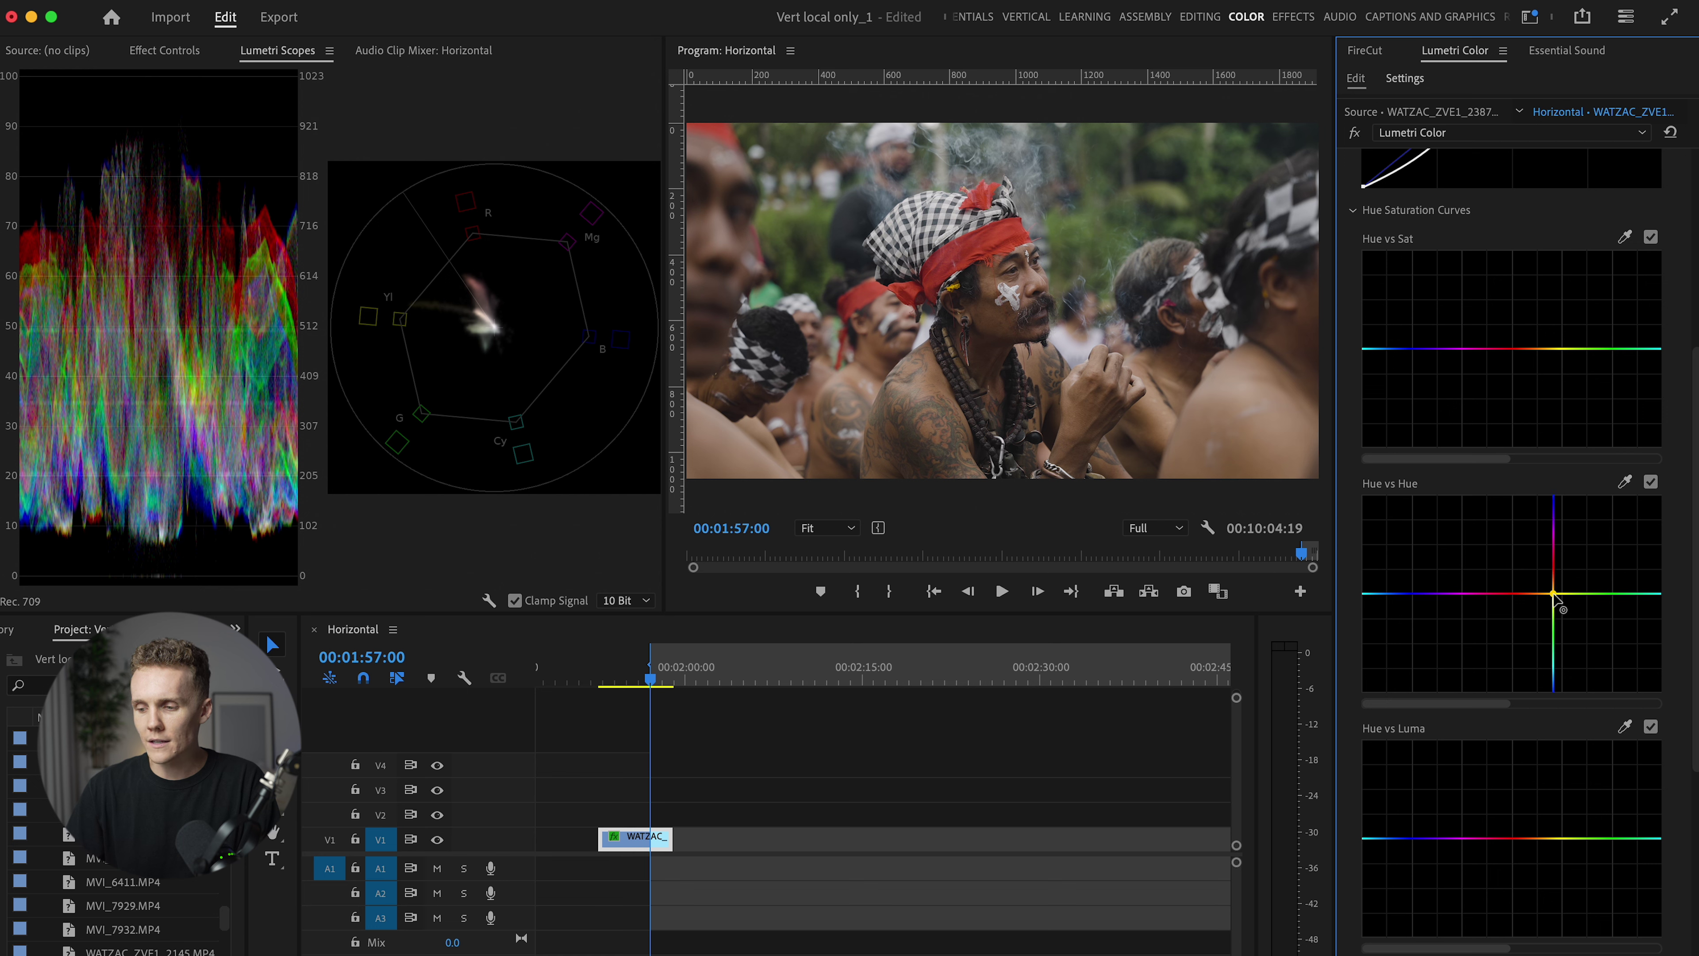
{"action": "left_click", "coordinate": [1658, 594]}
{"action": "left_click", "coordinate": [1606, 593]}
{"action": "mouse_move", "coordinate": [1608, 600]}
{"action": "left_mouse_down"}
{"action": "mouse_move", "coordinate": [1609, 548]}
{"action": "mouse_move", "coordinate": [1611, 611]}
{"action": "left_mouse_up"}
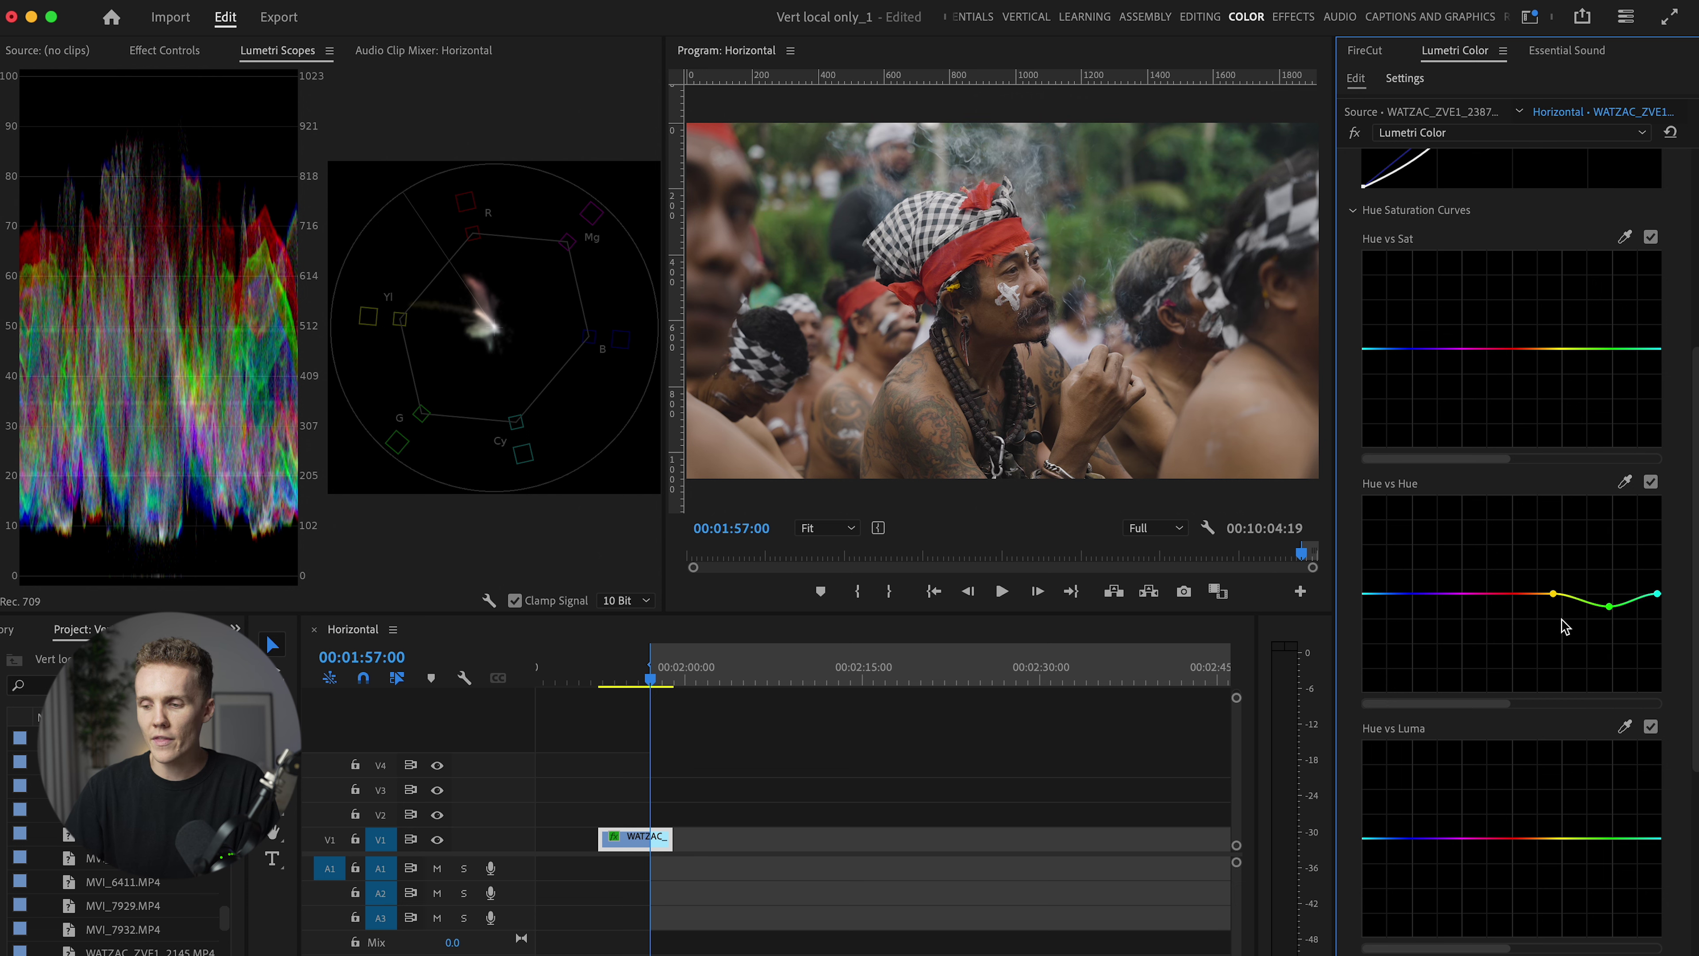
Step: Add magenta and red points to the Hue vs Hue curve, raise the red point slightly, and compare with the curve off
{"action": "left_click", "coordinate": [1469, 594]}
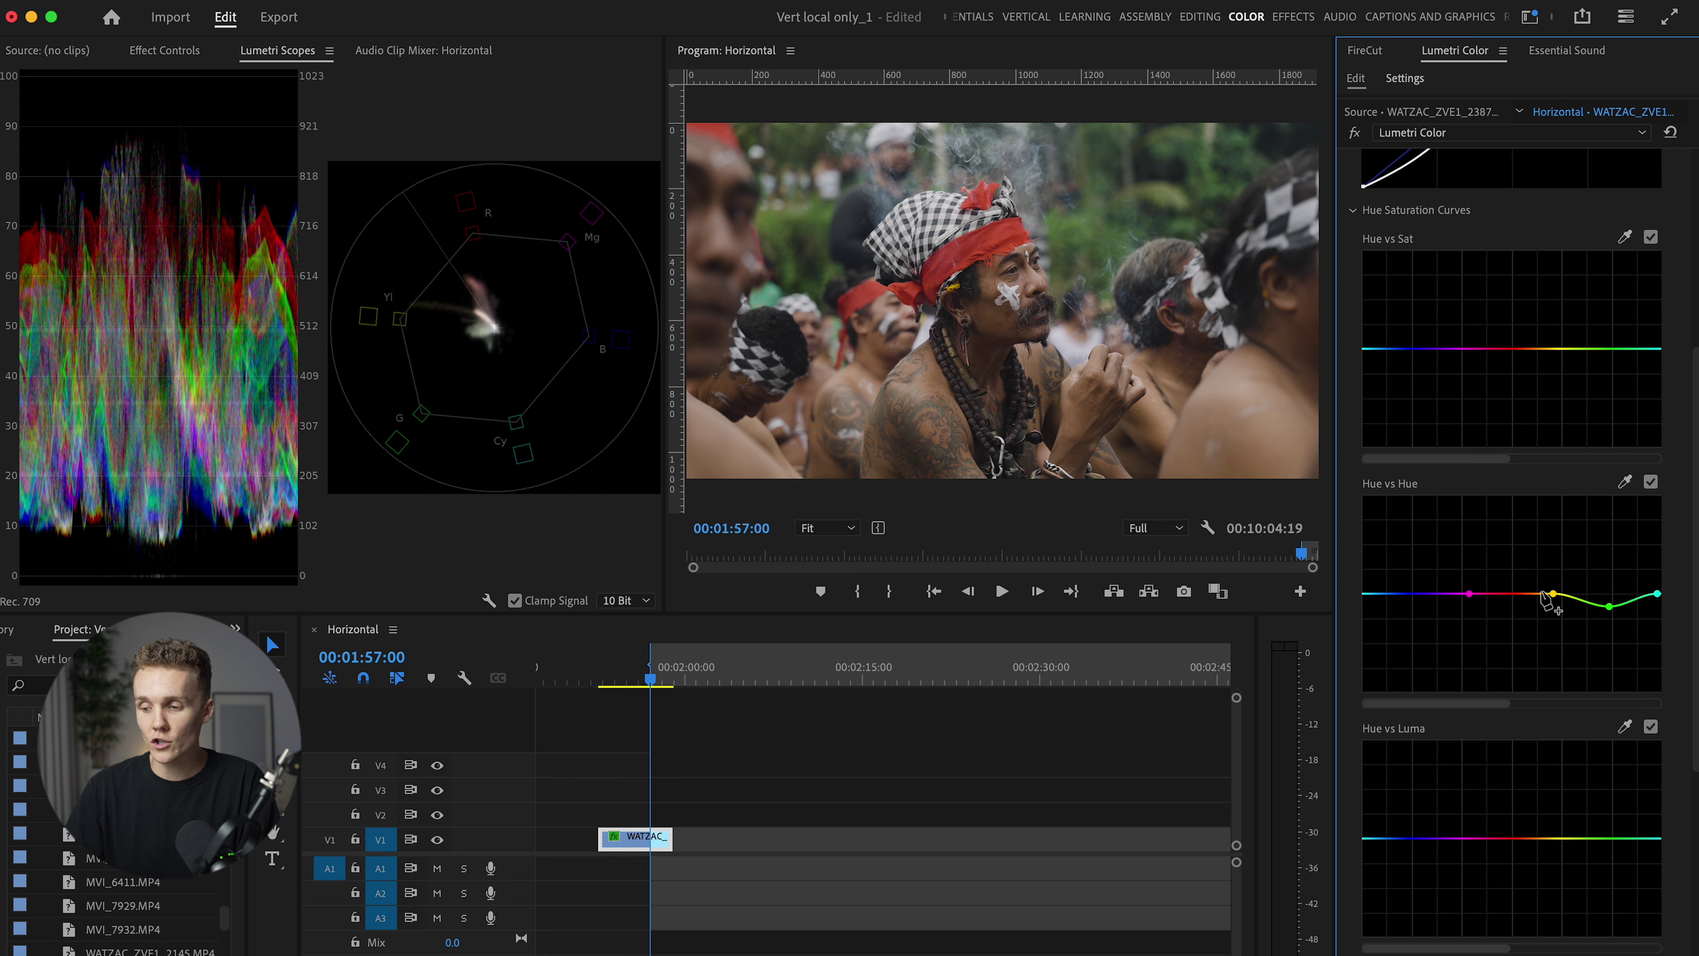
{"action": "left_click", "coordinate": [1514, 592]}
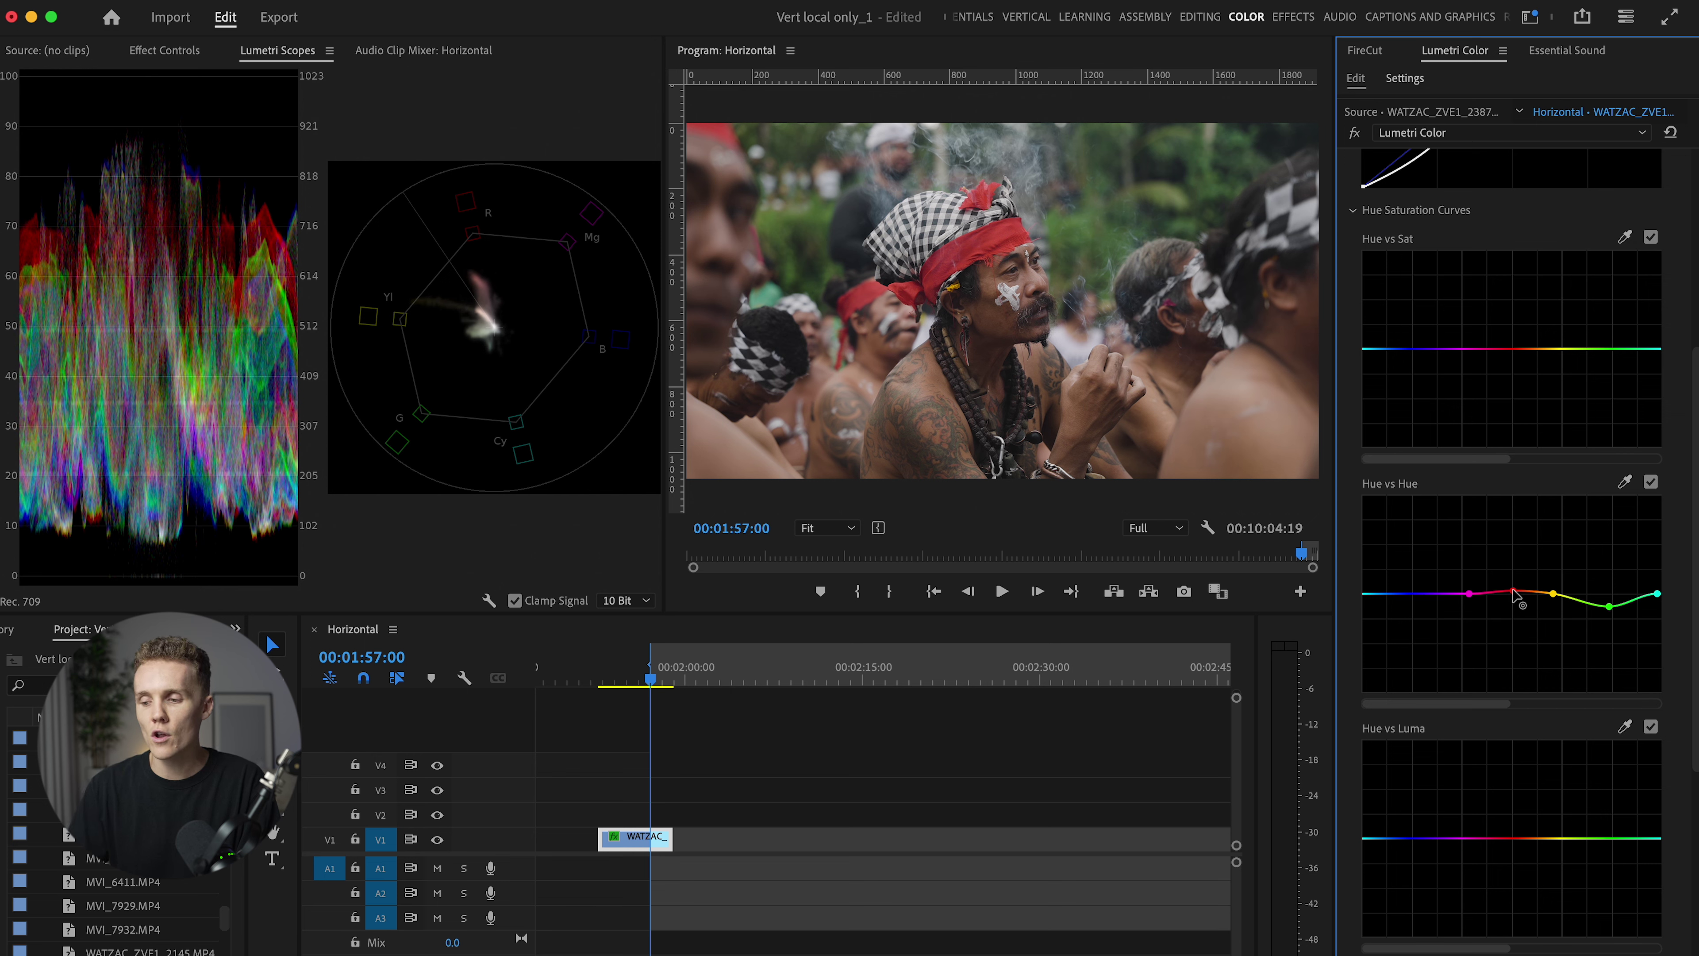
{"action": "left_click", "coordinate": [1650, 483]}
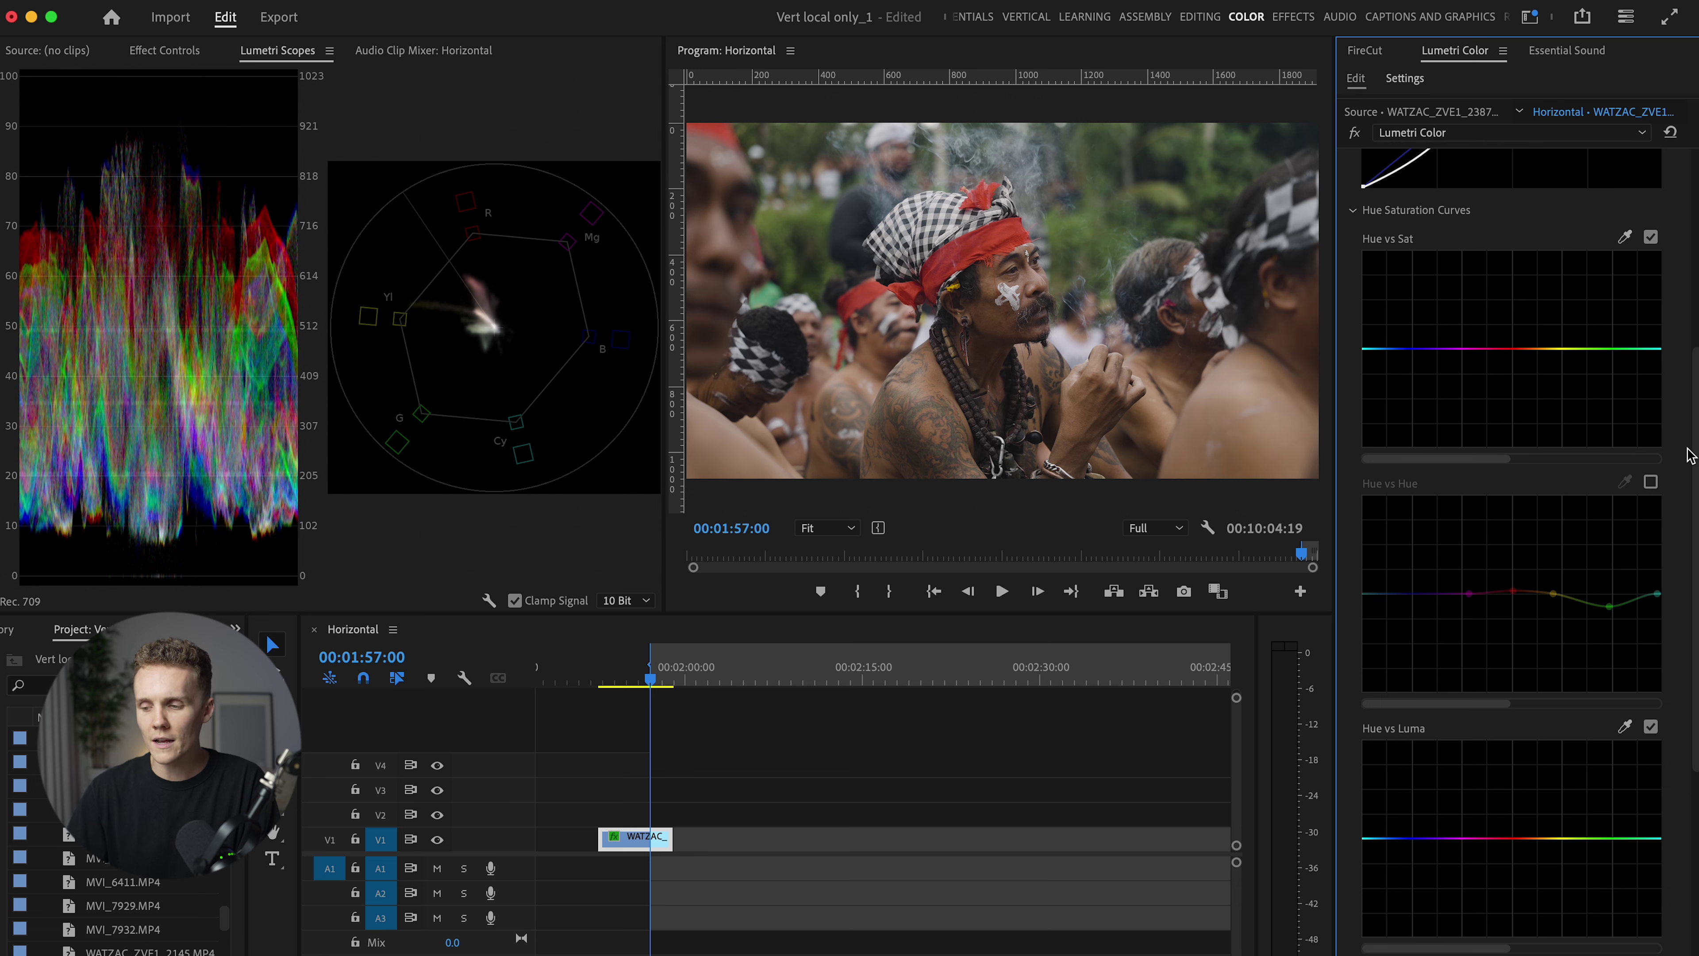
{"action": "left_click", "coordinate": [1650, 484]}
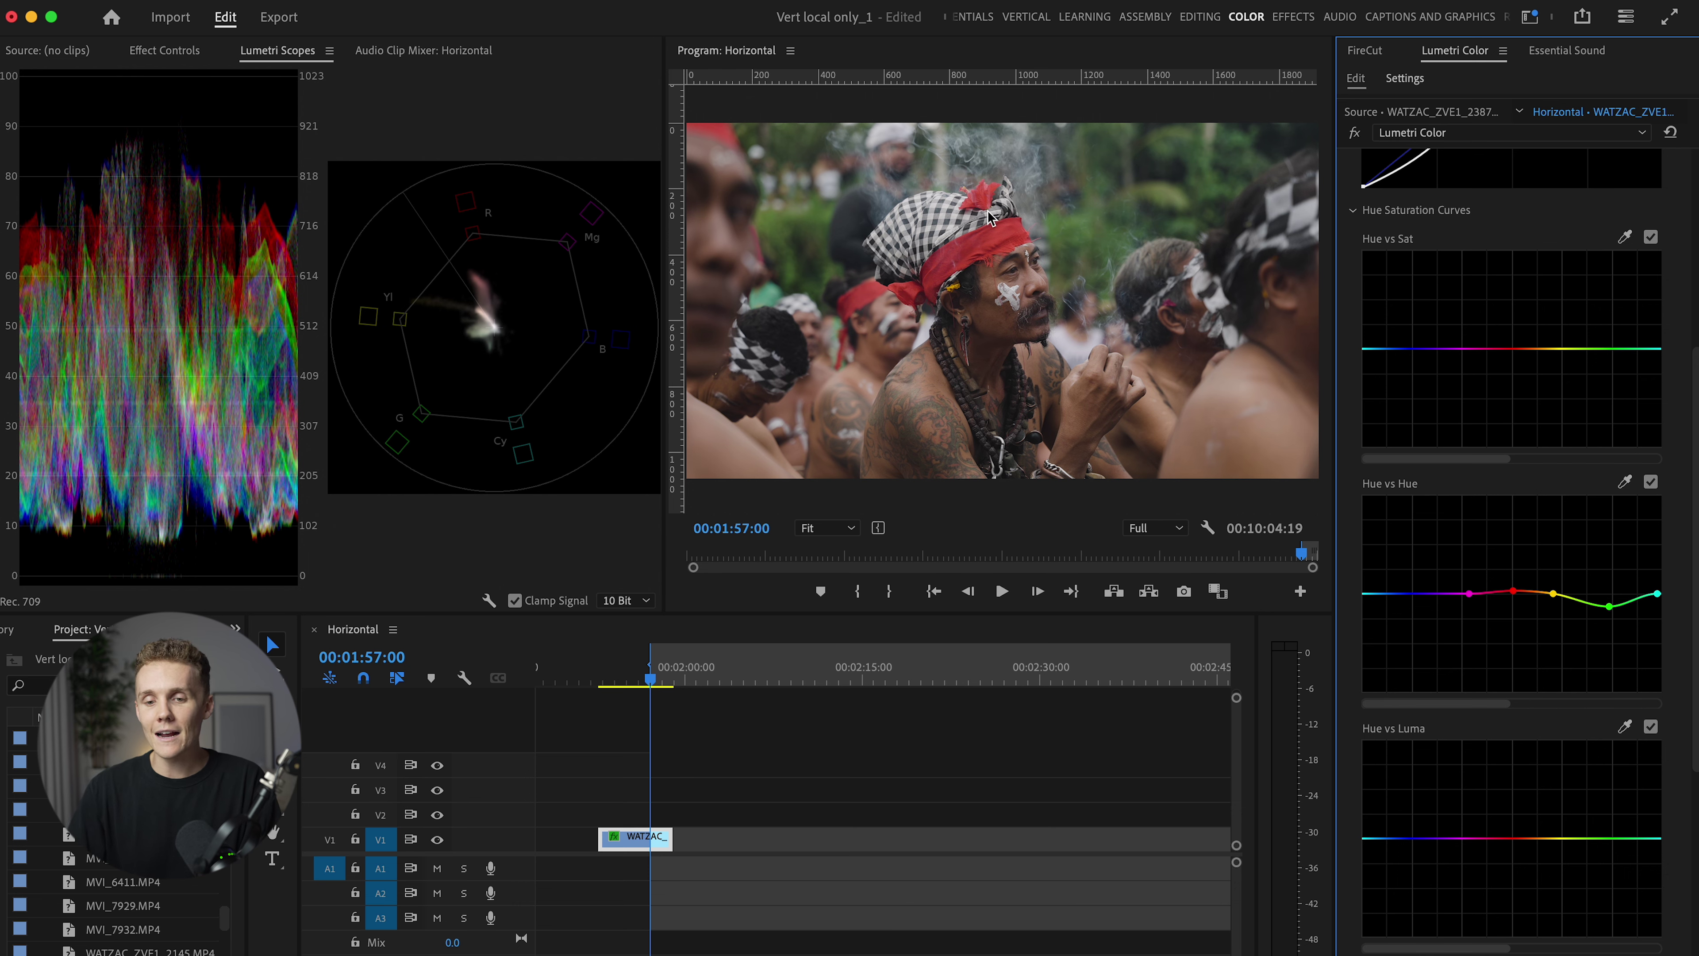
Step: Draw a small freeform opacity mask around the skin on the central man's cheek and examine it on the vectorscope
{"action": "left_click", "coordinate": [166, 50]}
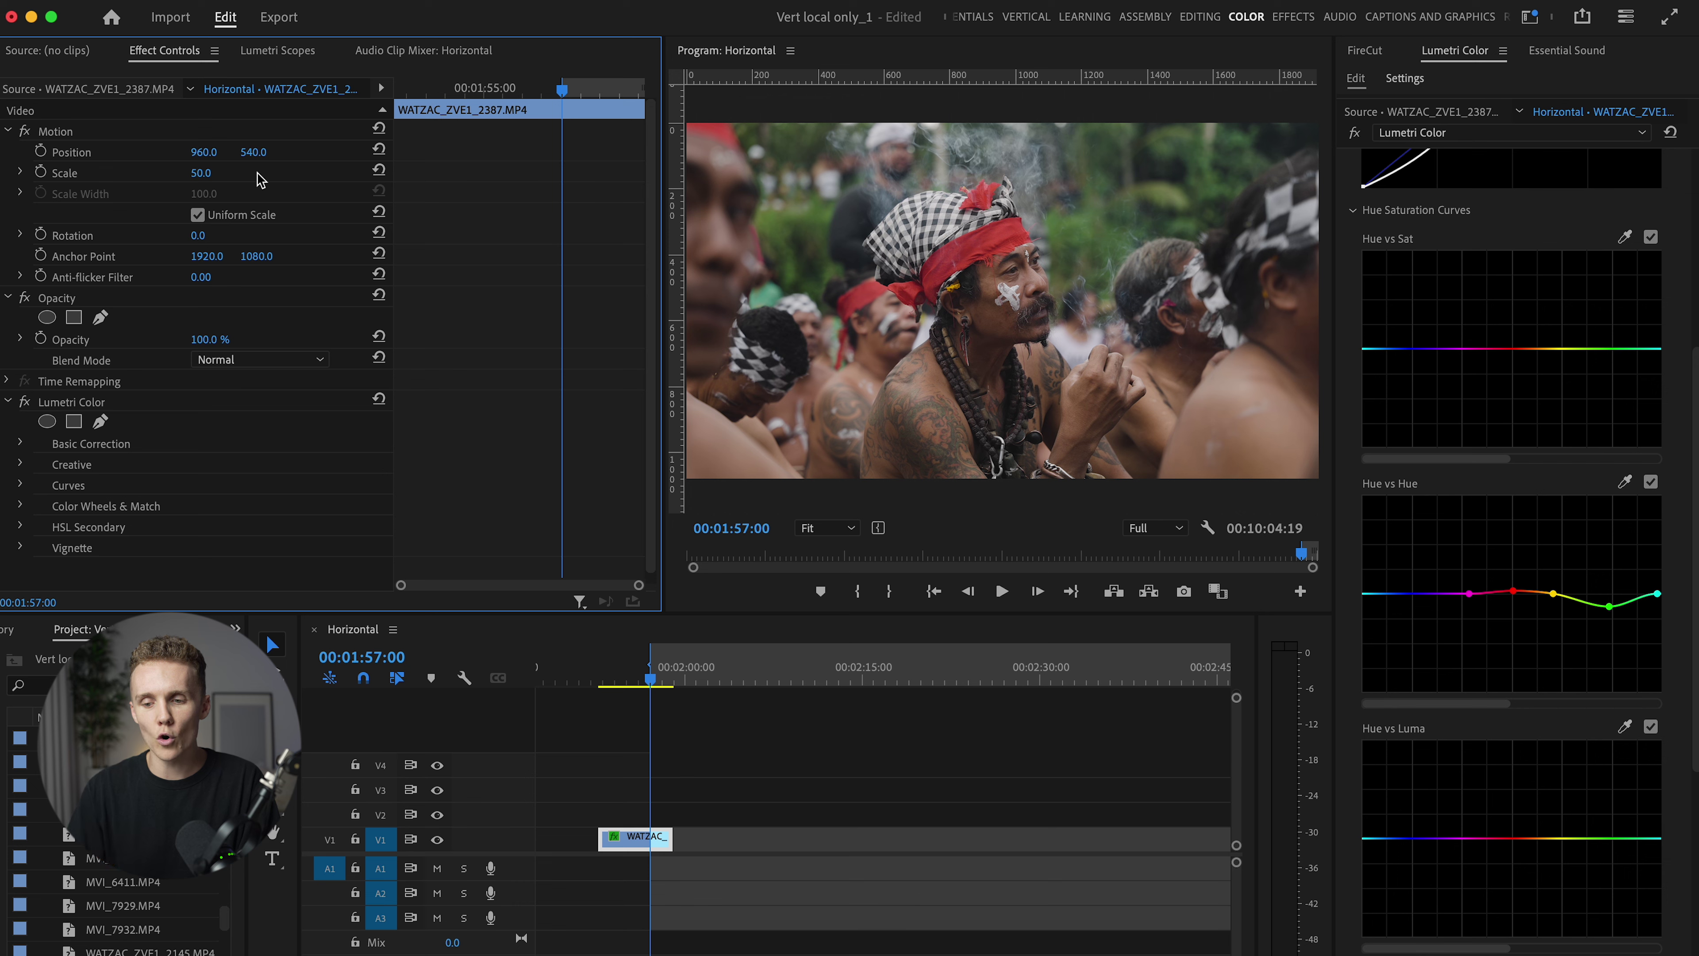
{"action": "left_click", "coordinate": [100, 316]}
{"action": "left_click", "coordinate": [998, 308]}
{"action": "left_click", "coordinate": [978, 324]}
{"action": "left_click", "coordinate": [1001, 335]}
{"action": "left_click", "coordinate": [1014, 316]}
{"action": "left_click", "coordinate": [997, 308]}
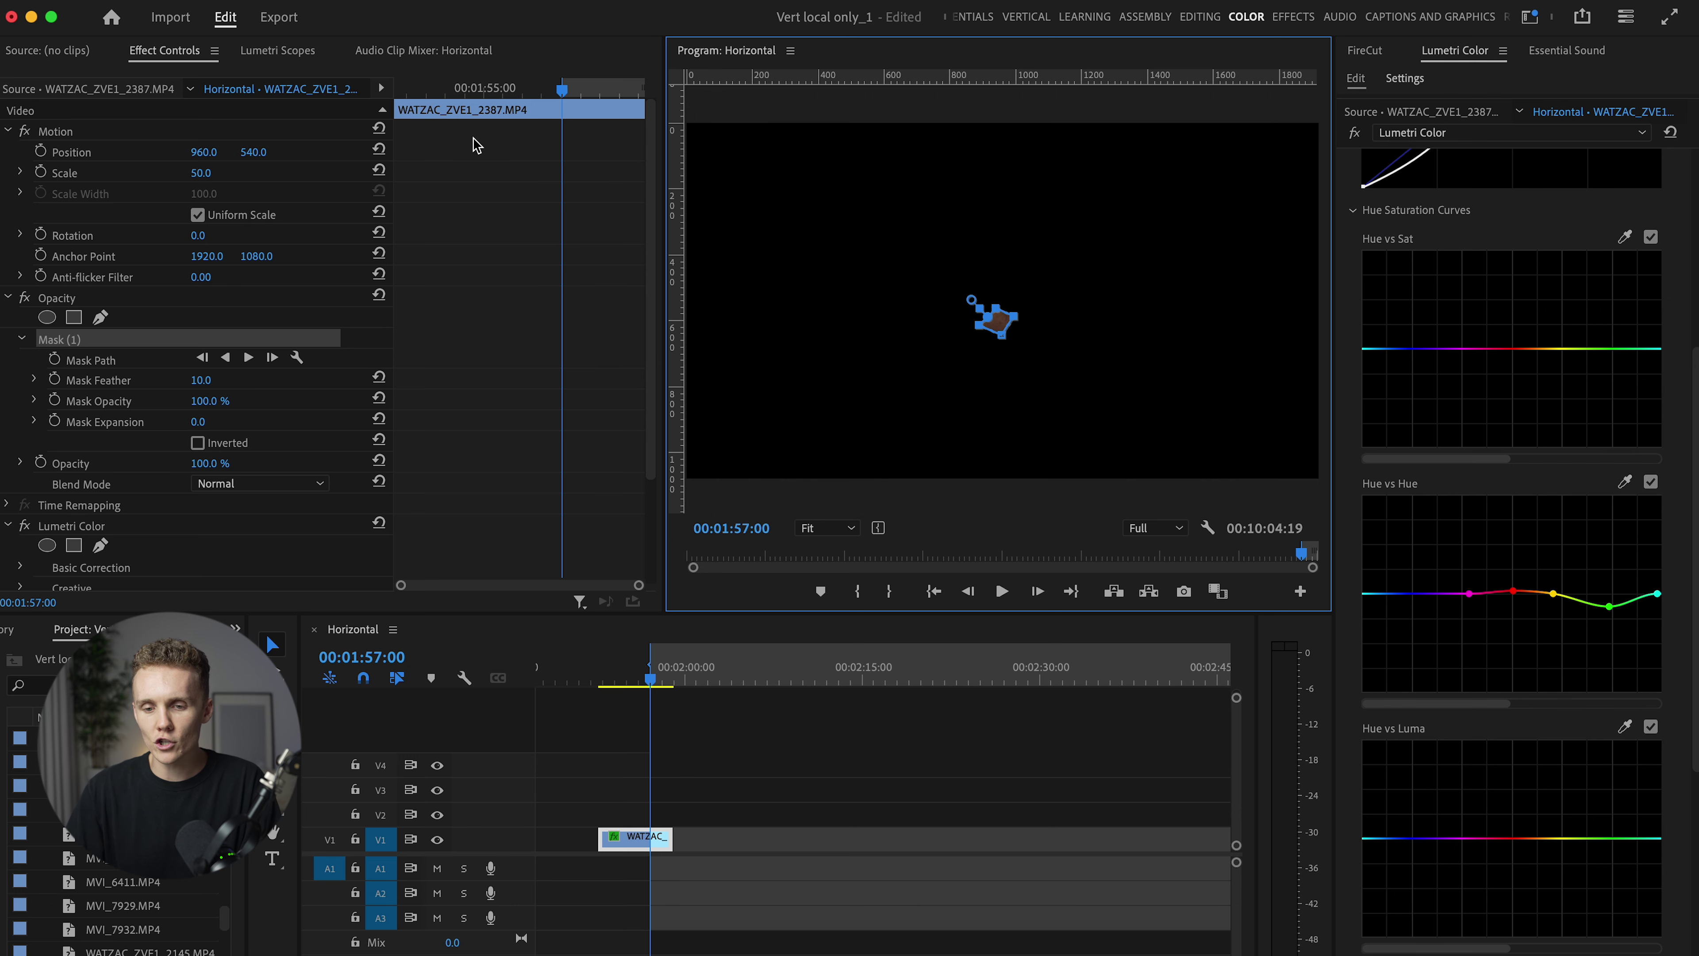
{"action": "left_click", "coordinate": [295, 52]}
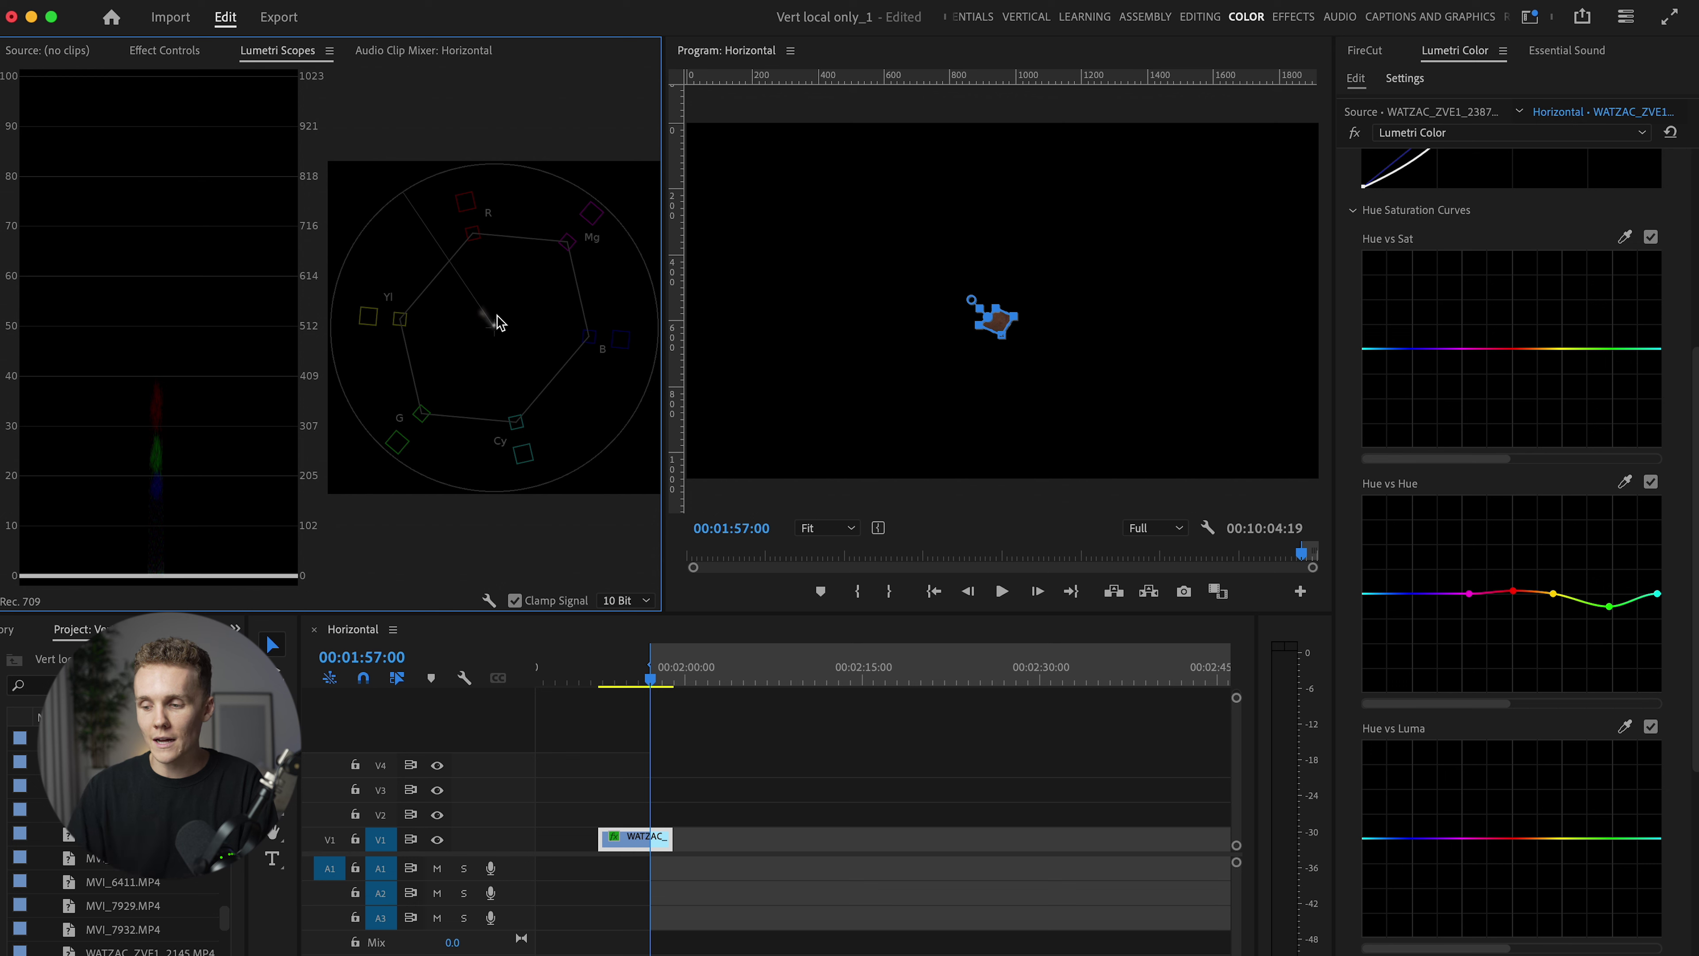
Step: Test moving the red Hue vs Hue point against the vectorscope's skin tone line, restore it, and delete the opacity mask
{"action": "left_click", "coordinate": [1515, 591]}
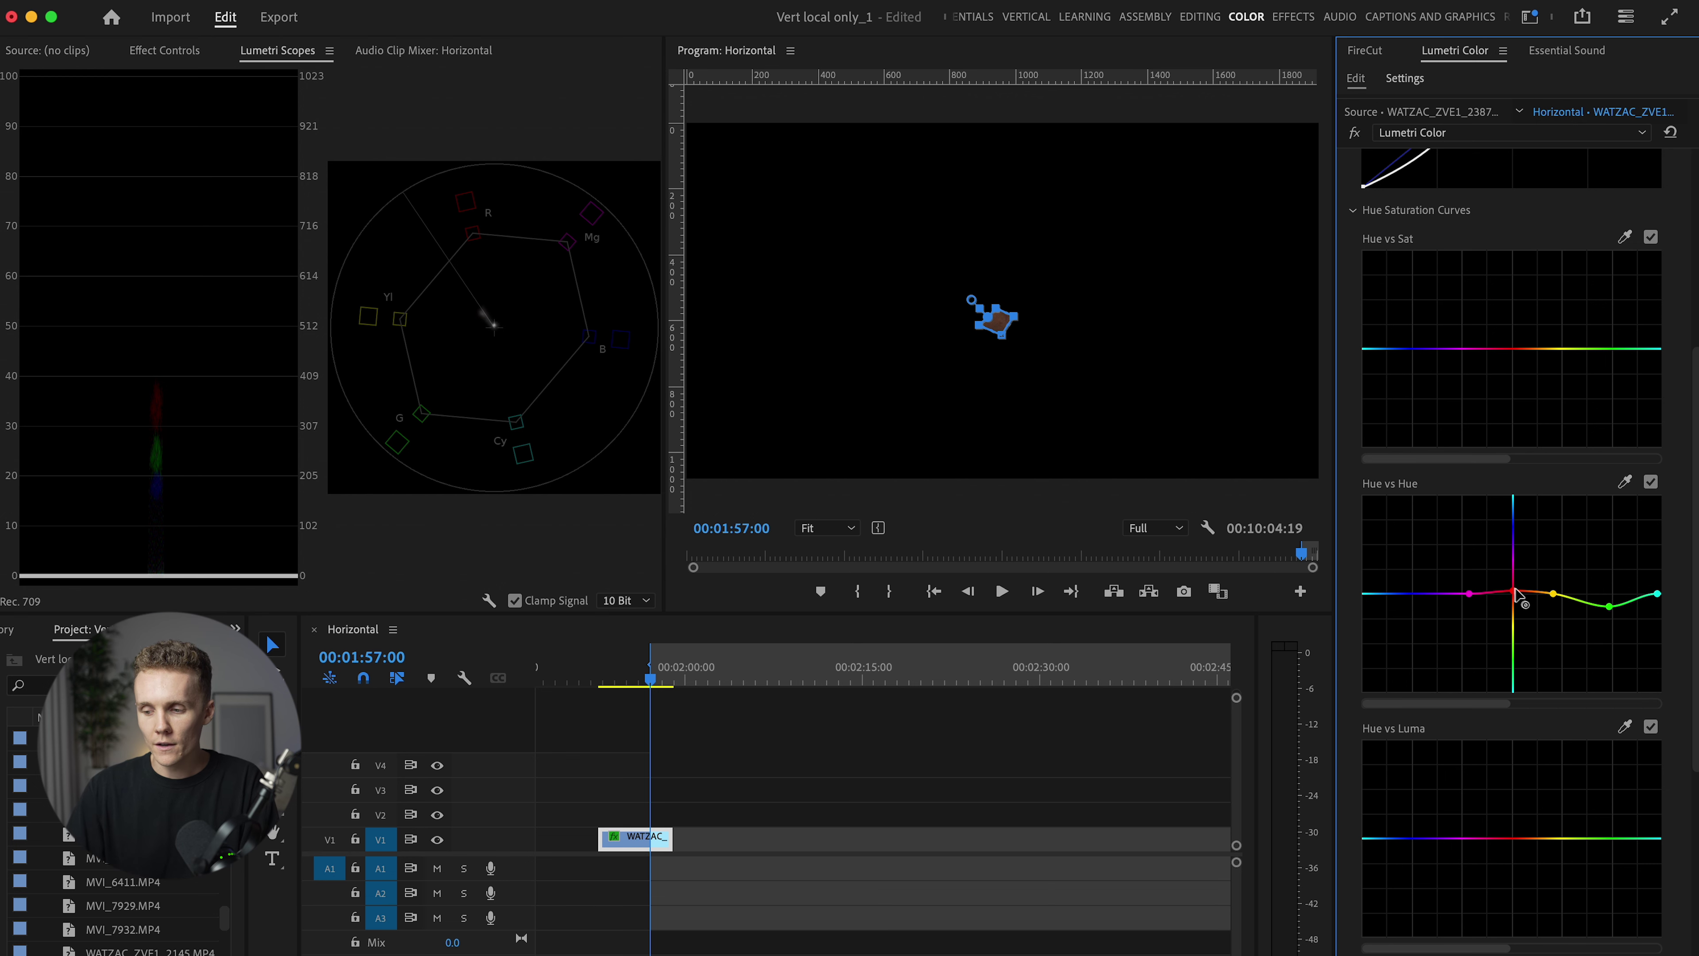
{"action": "left_click_drag", "start_coordinate": [1516, 591], "coordinate": [1511, 555]}
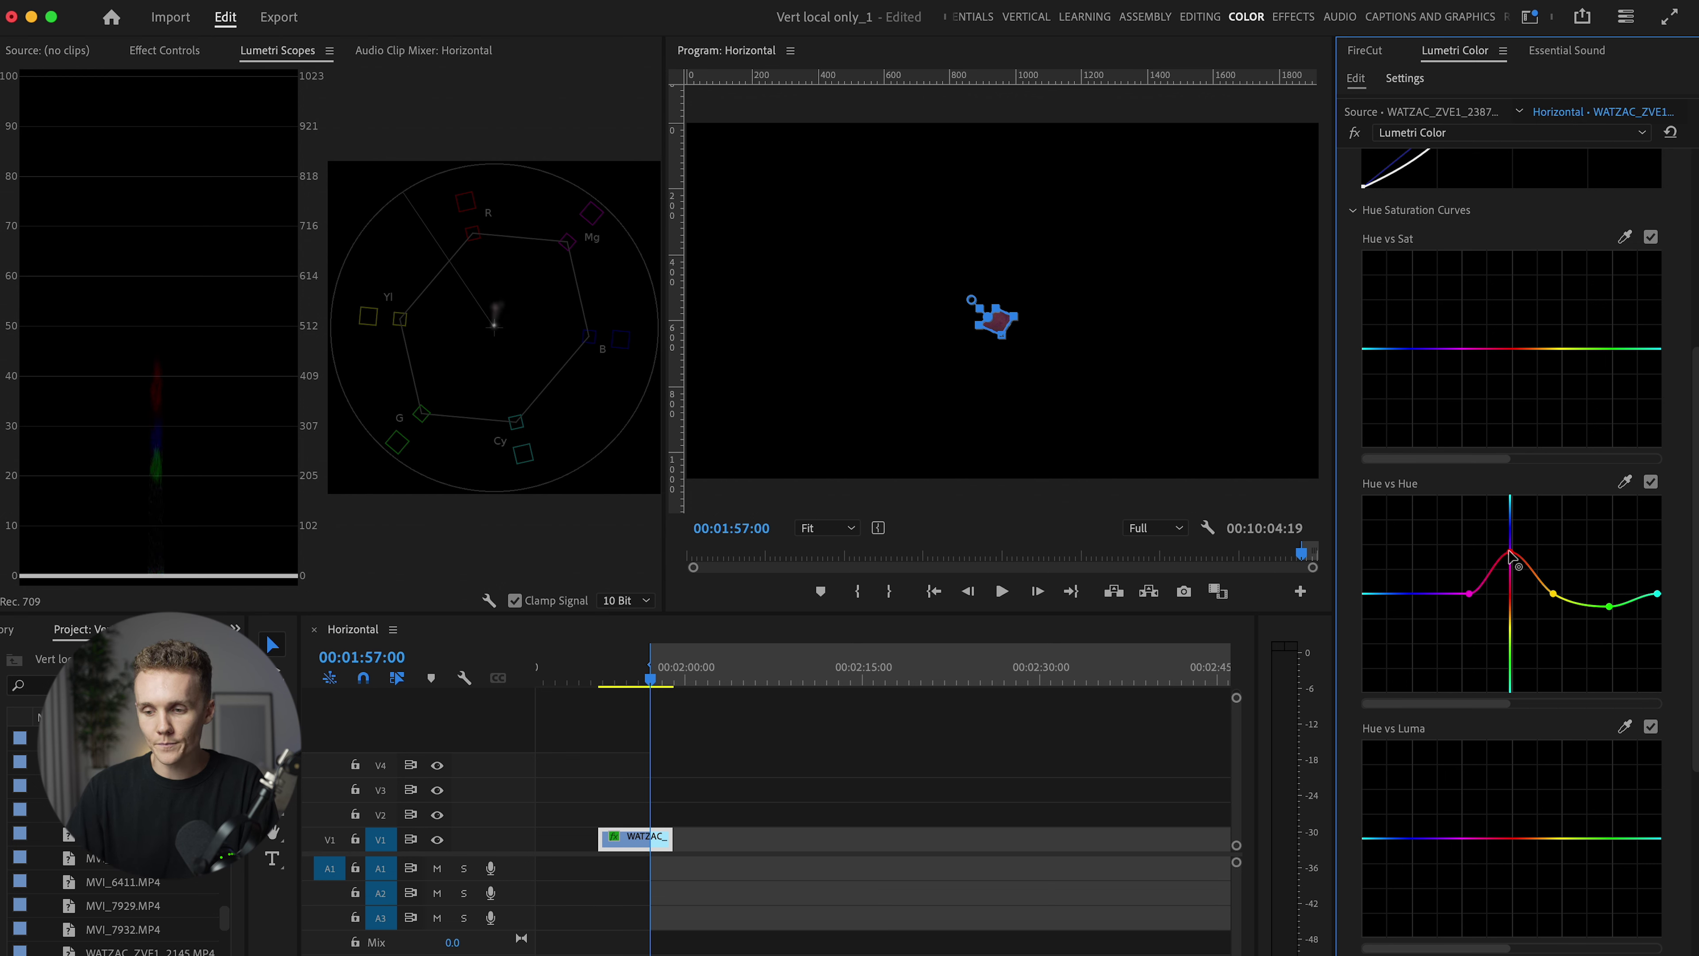
{"action": "left_click_drag", "start_coordinate": [1510, 556], "coordinate": [1514, 591]}
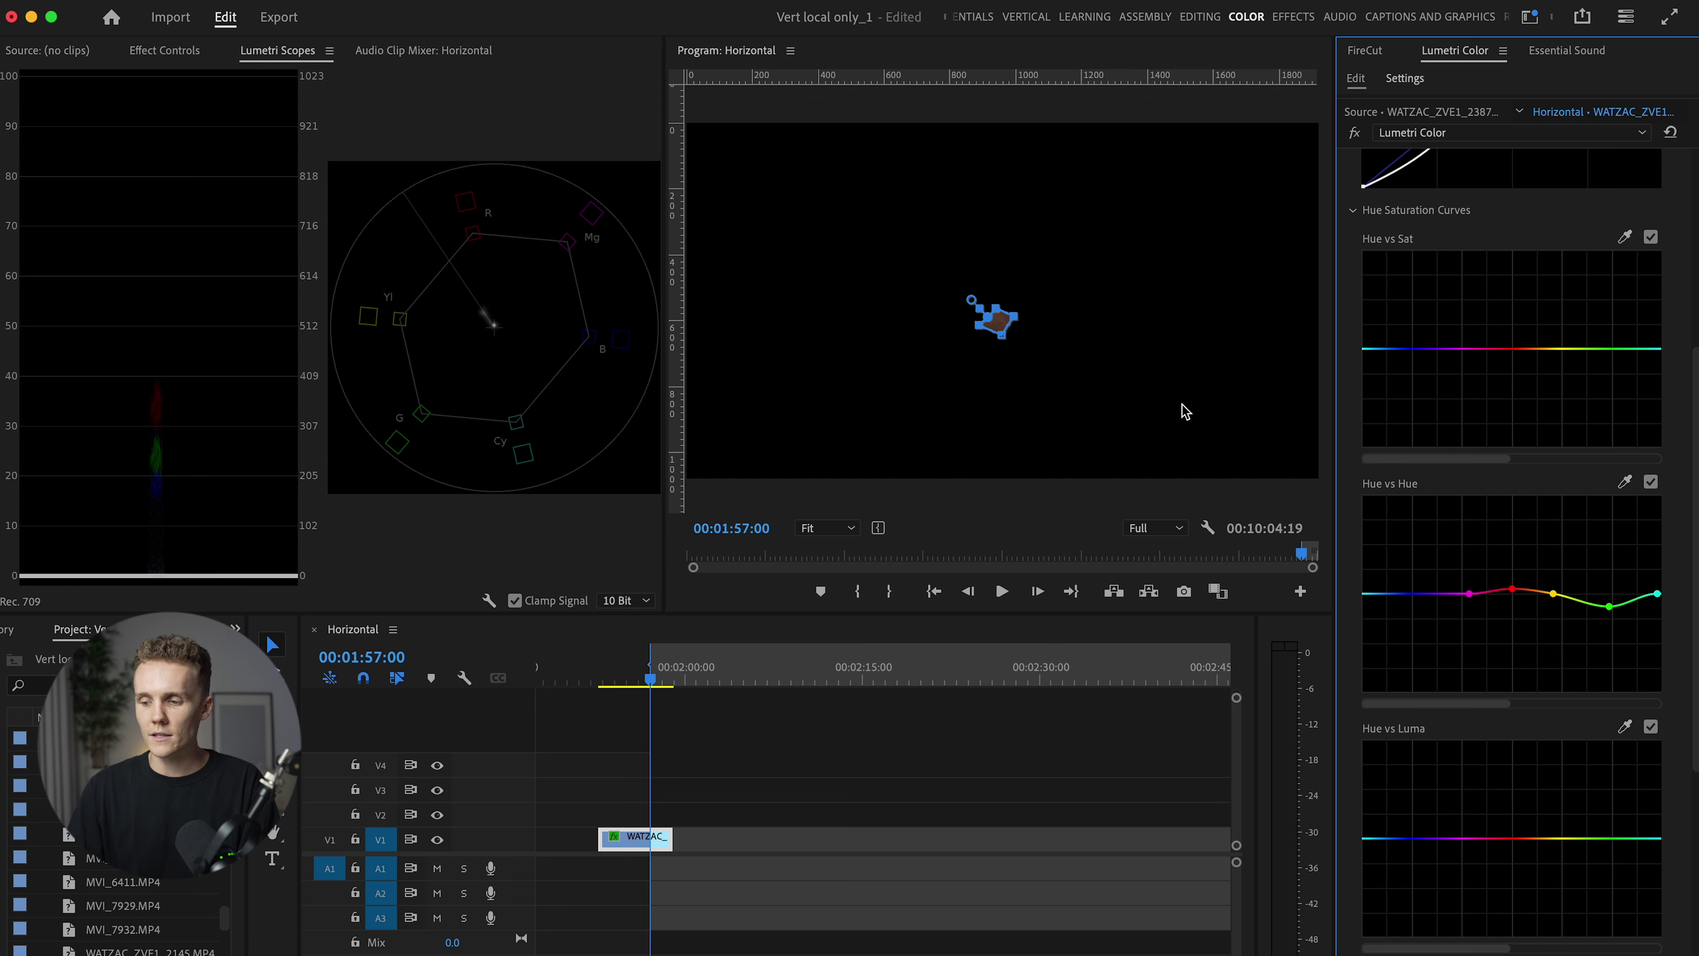
{"action": "left_click", "coordinate": [159, 59]}
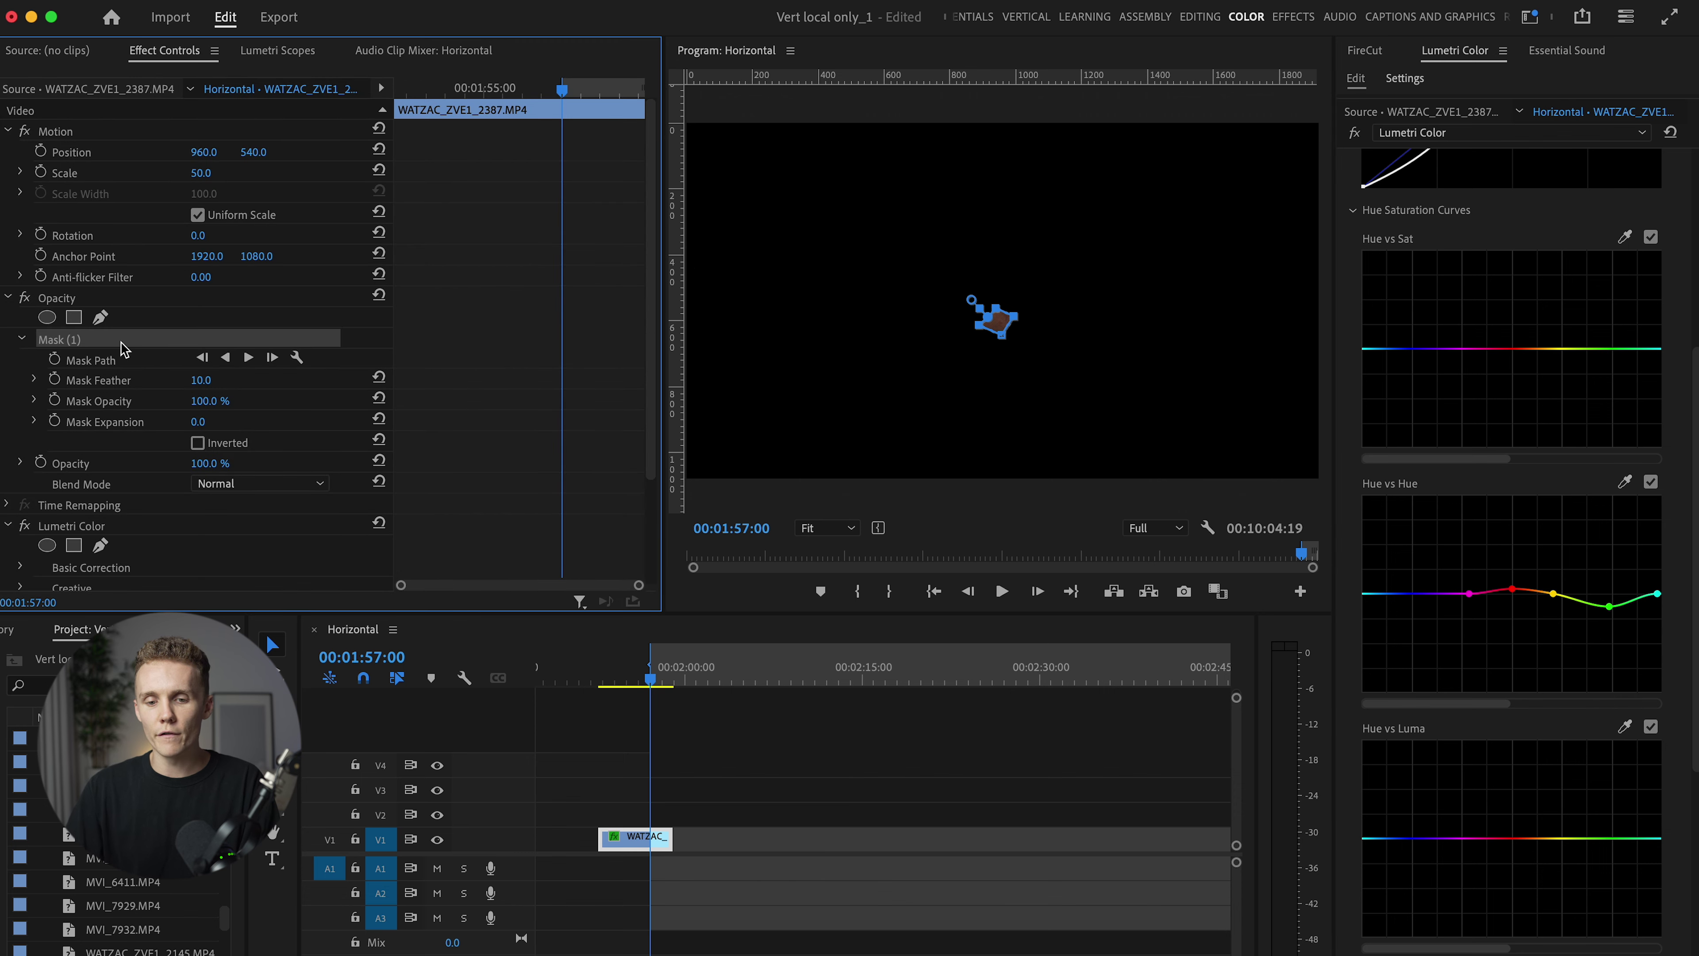
{"action": "key", "text": "Delete"}
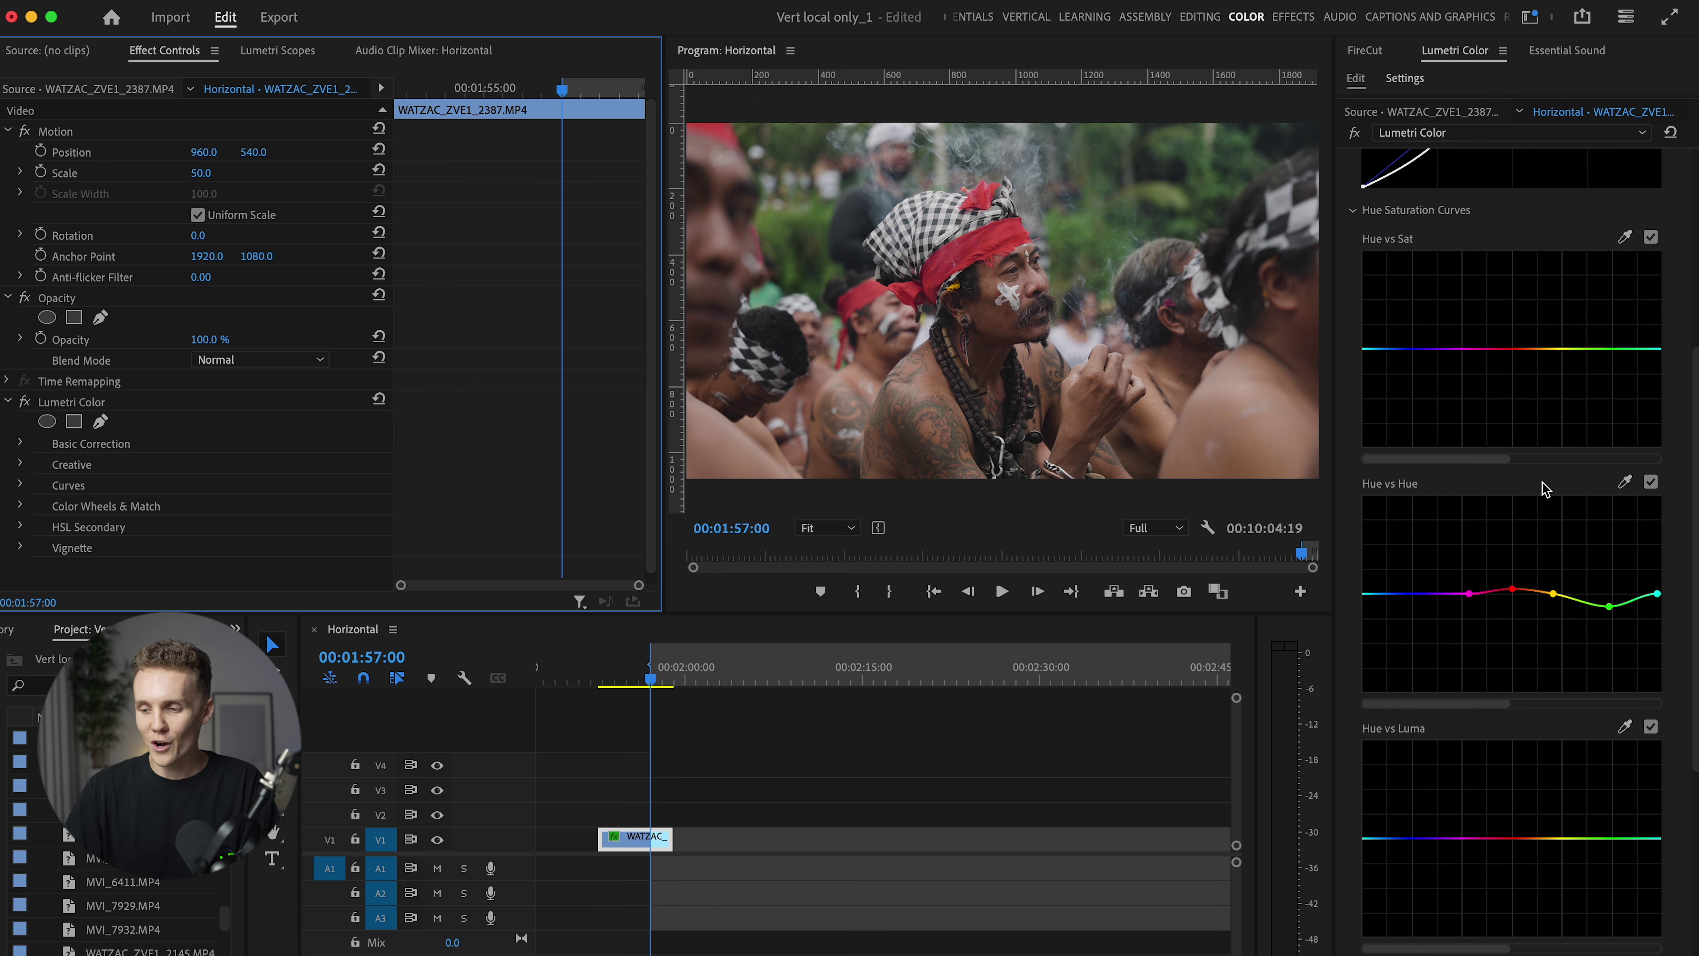
Step: Add yellow and cyan anchor points to the Hue vs Sat curve and lower a green point between them to desaturate the greens
{"action": "scroll", "coordinate": [1547, 490], "scroll_direction": "up", "scroll_amount": 2}
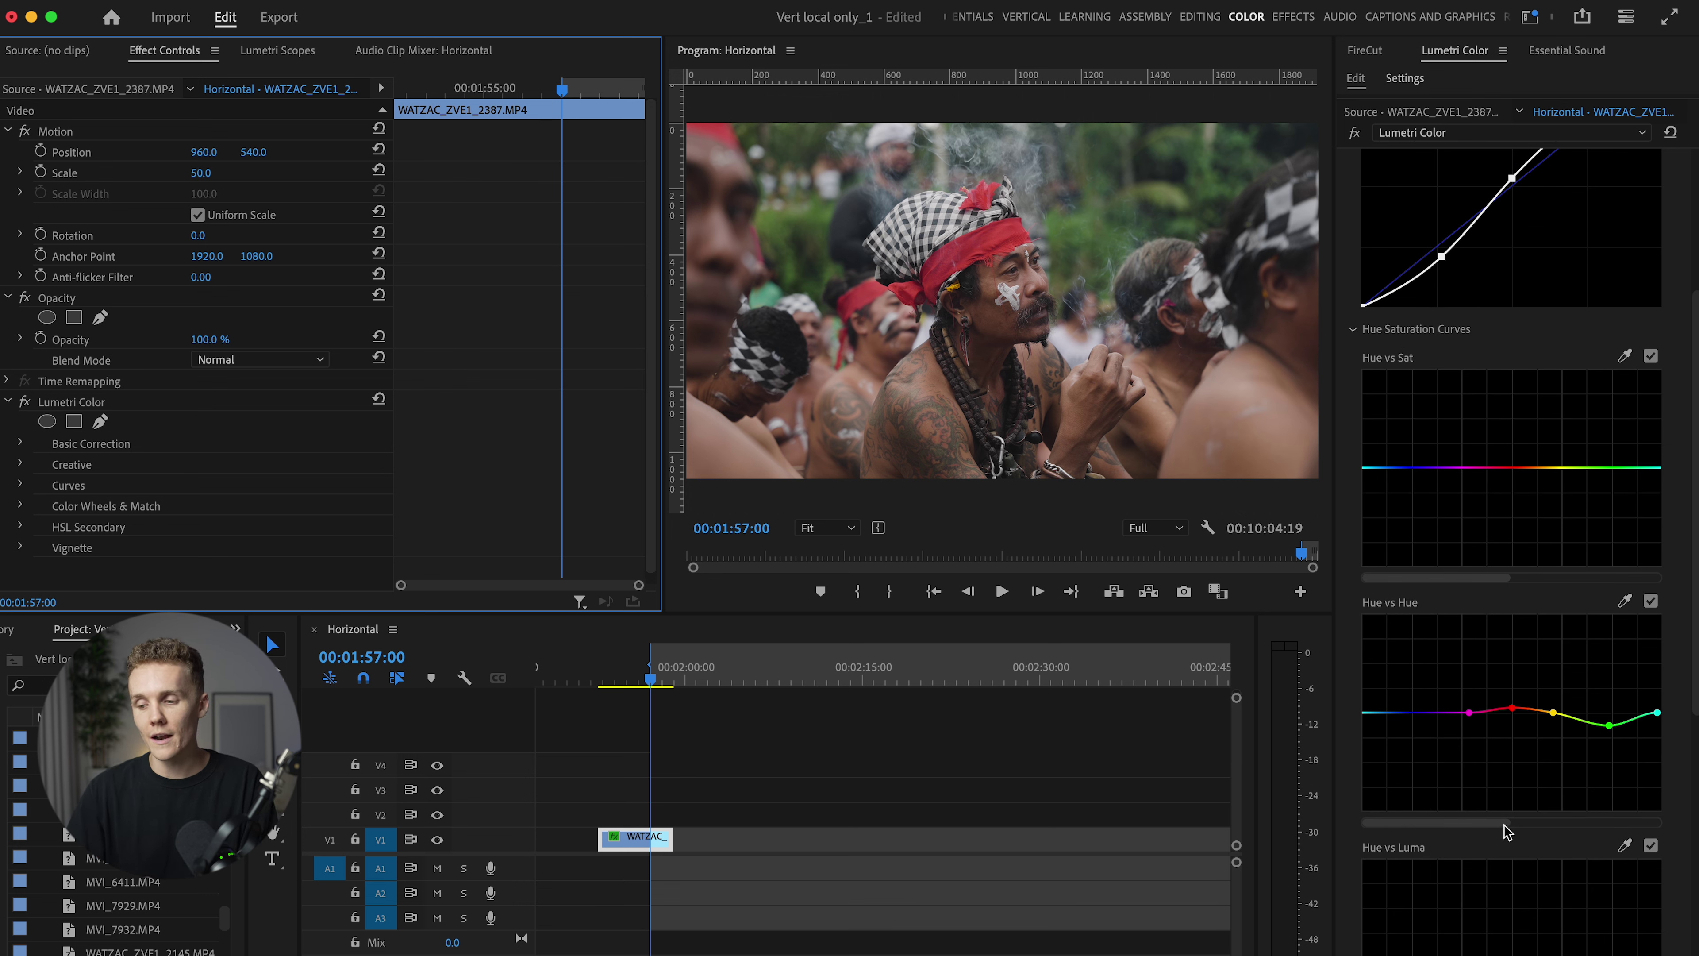
{"action": "left_click", "coordinate": [1553, 468]}
{"action": "left_click", "coordinate": [1659, 468]}
{"action": "left_click_drag", "start_coordinate": [1608, 467], "coordinate": [1609, 506]}
{"action": "left_click_drag", "start_coordinate": [1607, 494], "coordinate": [1587, 486]}
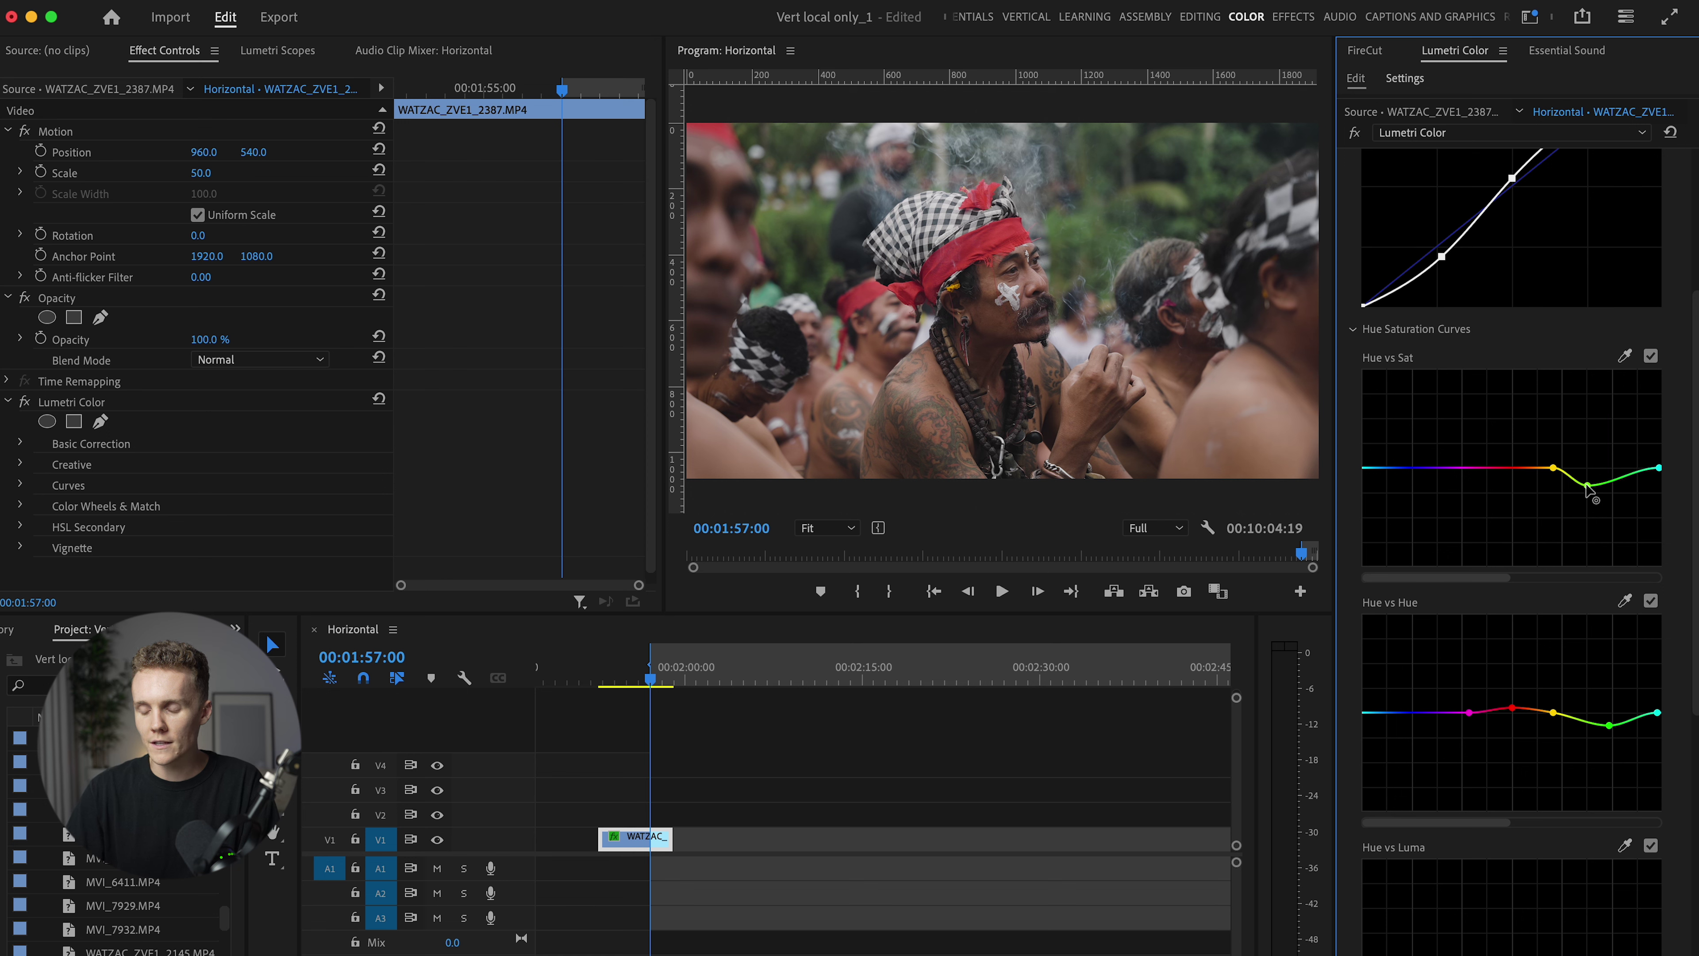
Step: Add a magenta anchor and a slightly raised red point to the Hue vs Sat curve, and compare with the curve off
{"action": "left_click", "coordinate": [1470, 467]}
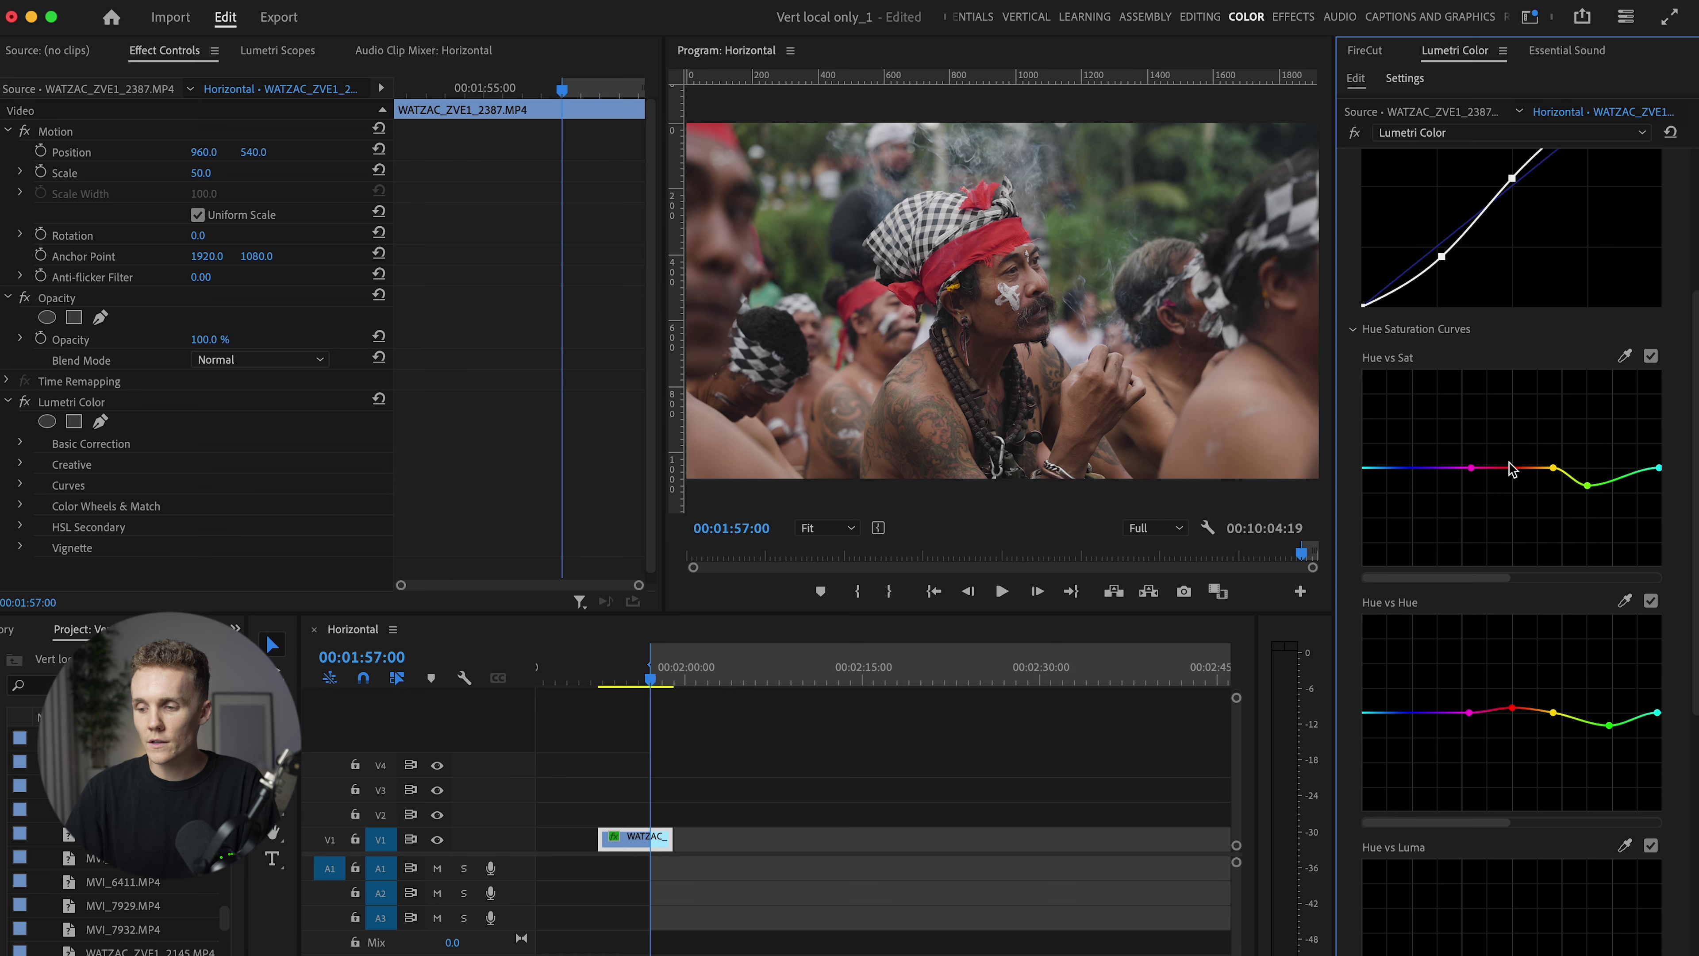
{"action": "left_click_drag", "start_coordinate": [1506, 468], "coordinate": [1509, 464]}
{"action": "left_click", "coordinate": [1651, 356]}
{"action": "left_click", "coordinate": [1651, 357]}
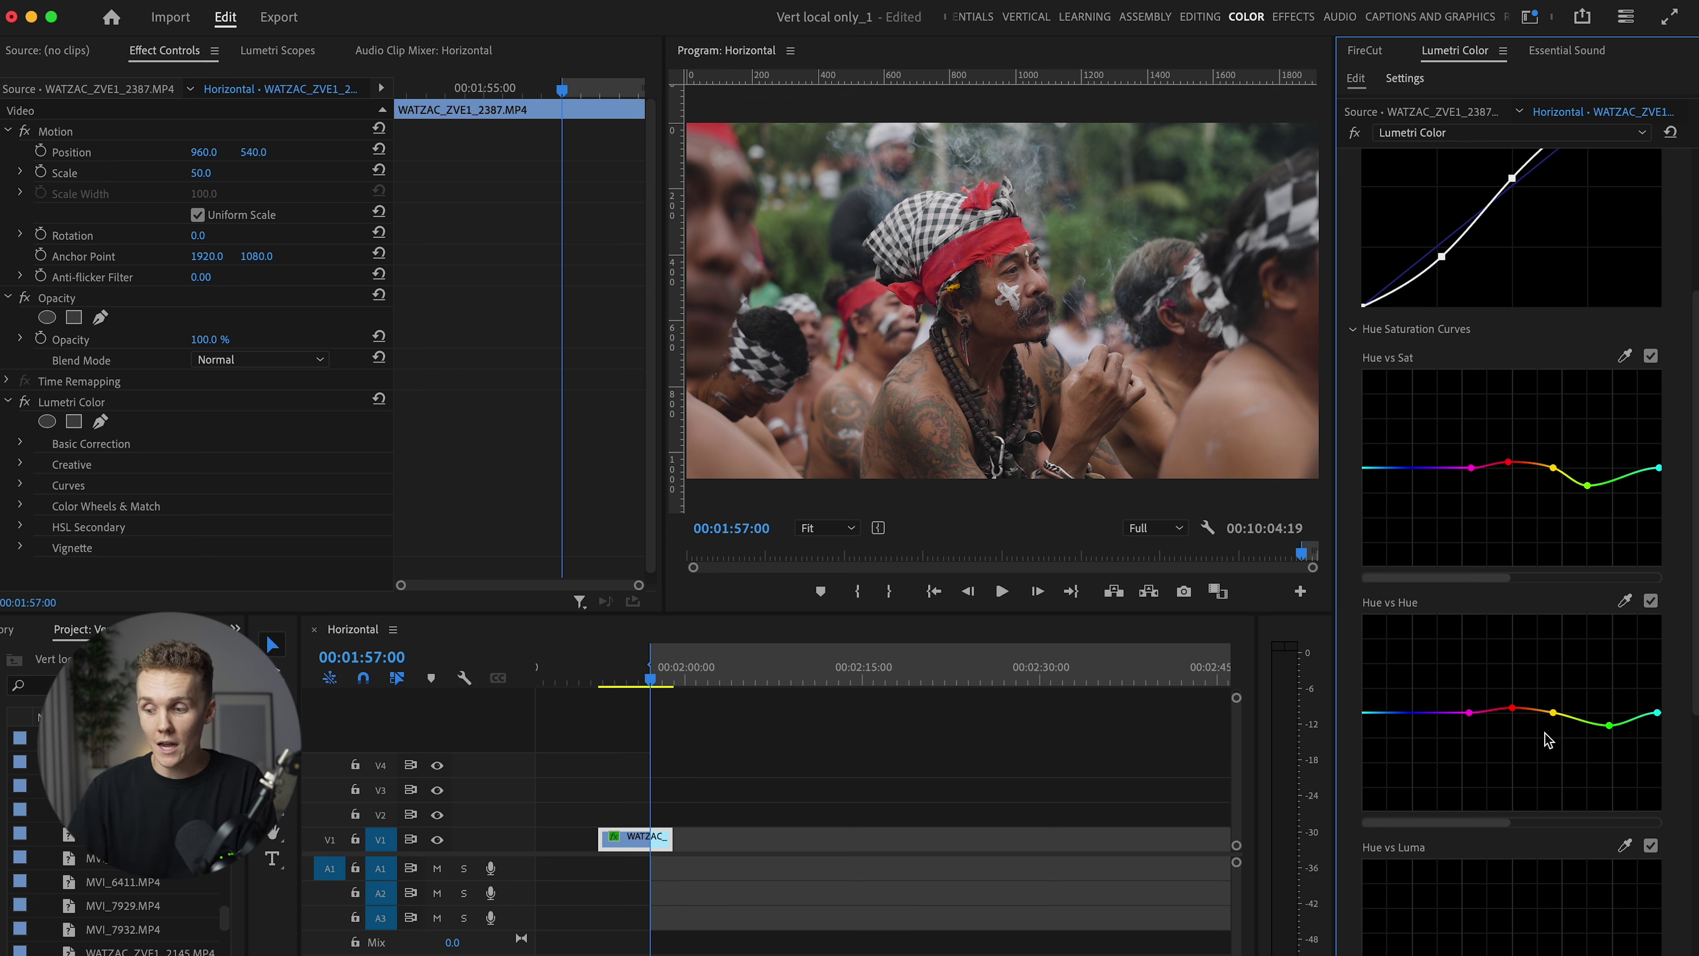
Step: Anchor the Hue vs Luma curve at magenta, yellow and cyan, and pull a green point down to darken the greens
{"action": "scroll", "coordinate": [1548, 739], "scroll_direction": "down", "scroll_amount": 3}
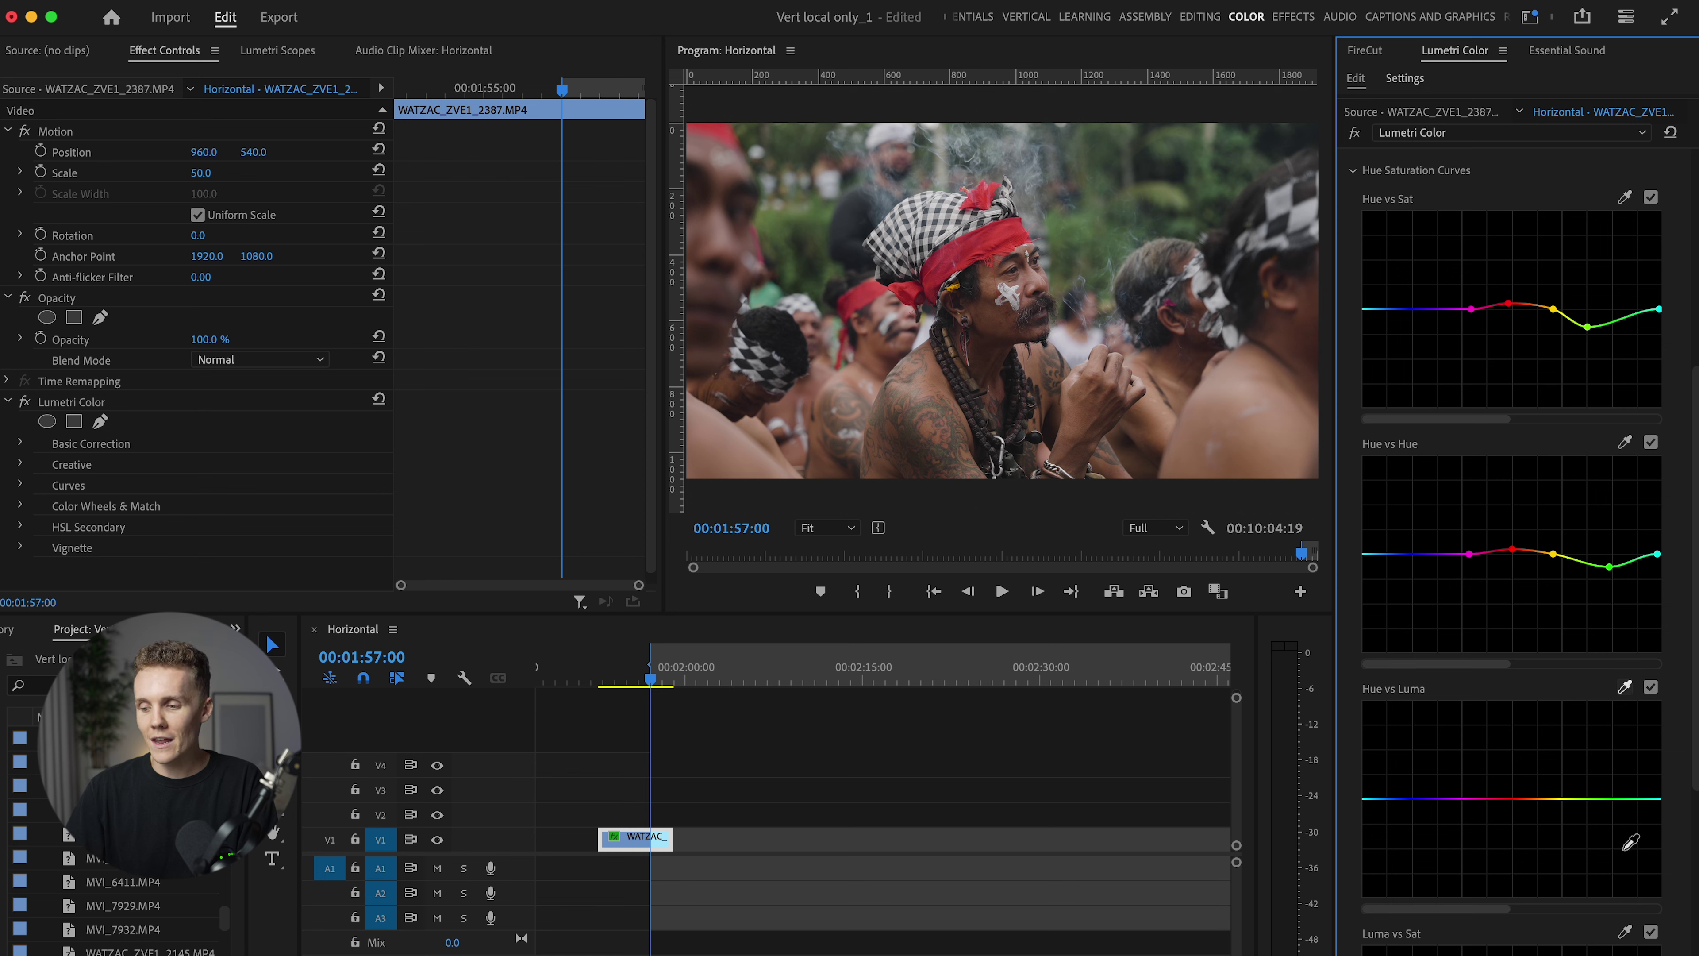
{"action": "left_click", "coordinate": [1462, 799]}
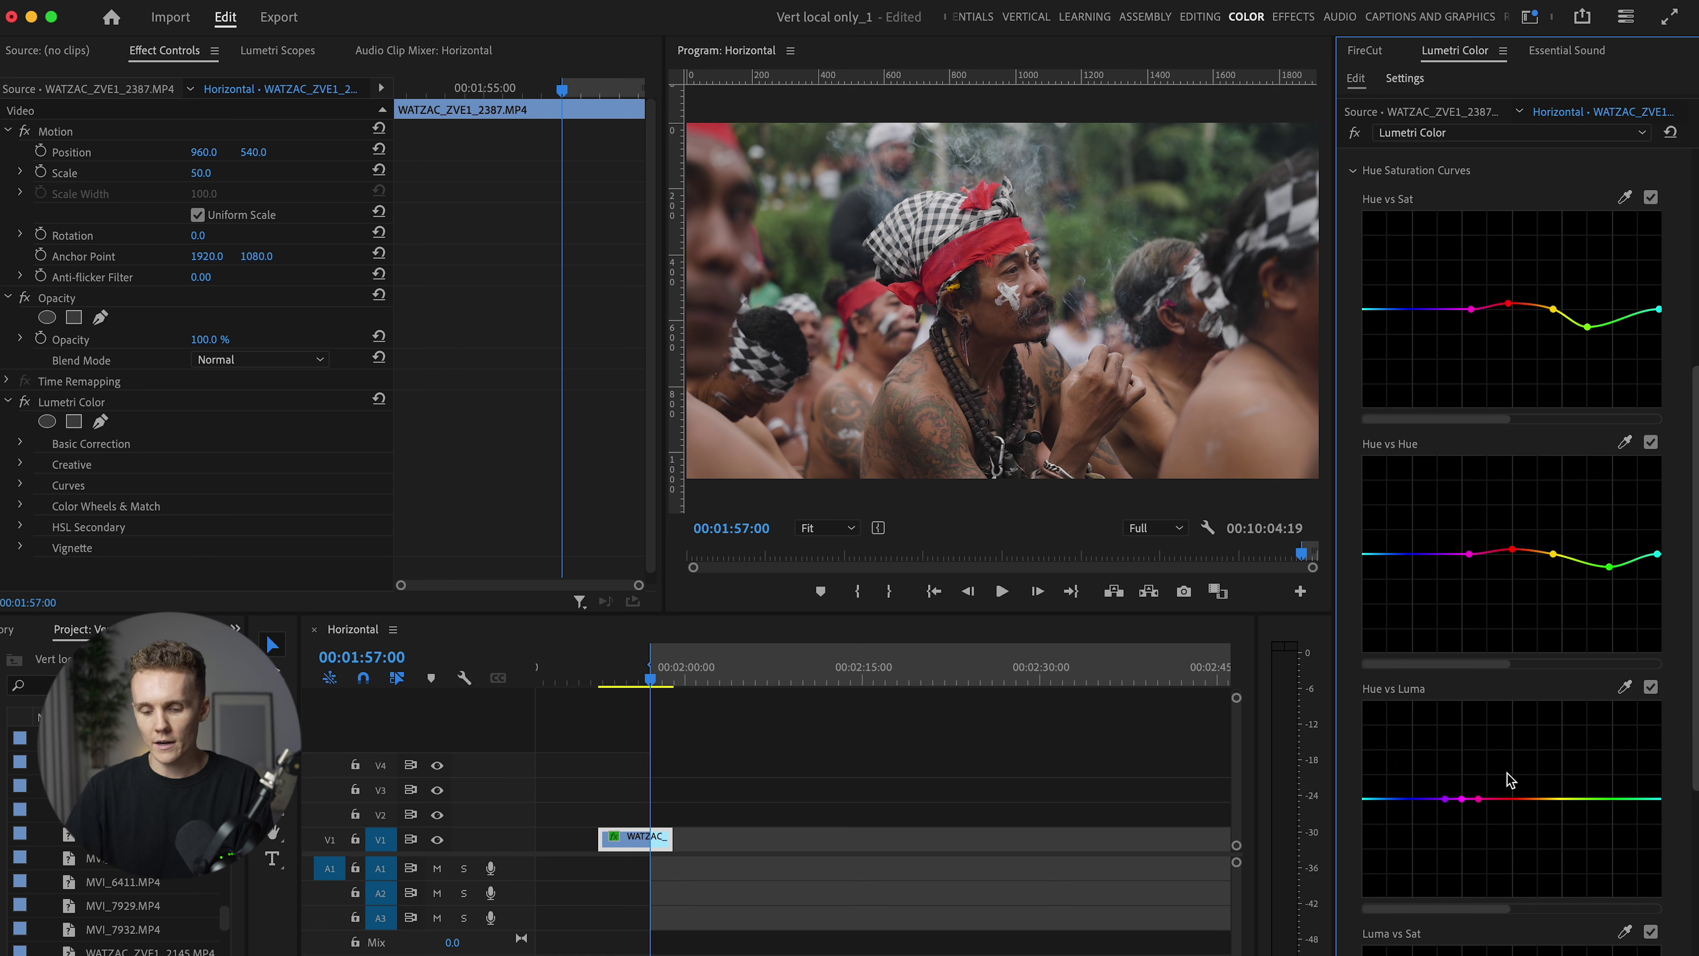
{"action": "left_click", "coordinate": [1563, 800]}
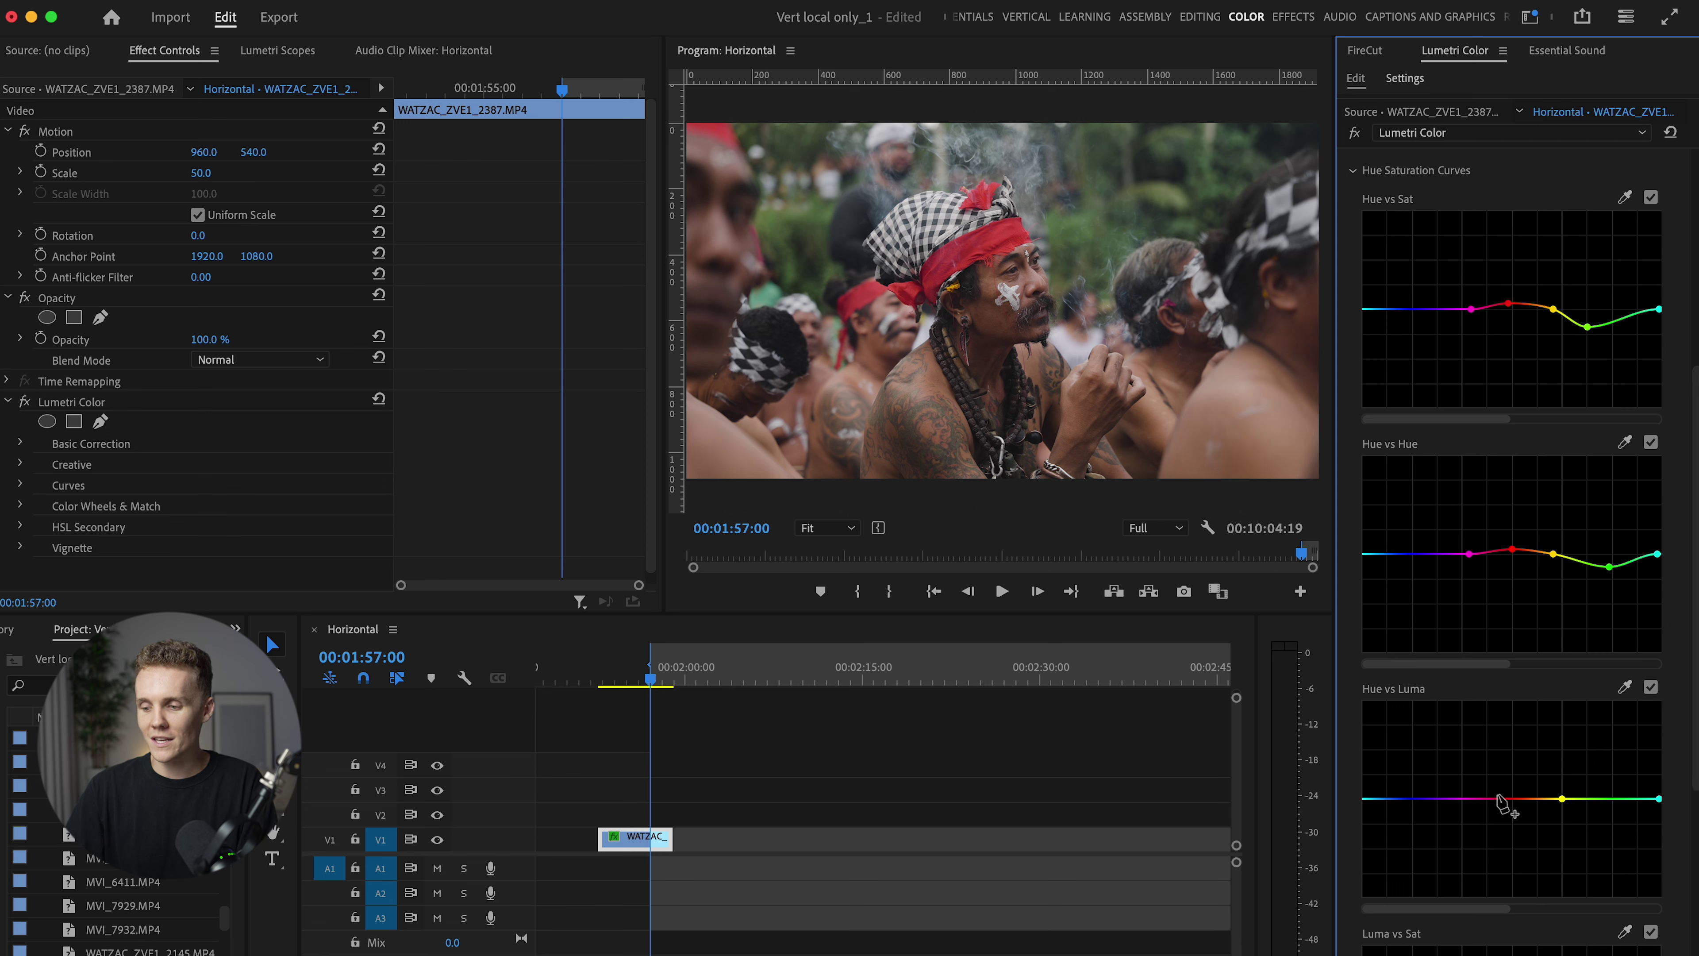
{"action": "left_click", "coordinate": [1606, 801]}
{"action": "left_click_drag", "start_coordinate": [1606, 803], "coordinate": [1602, 830]}
Step: Add a slightly lowered red point to the Hue vs Luma curve and compare the image with that curve off and on
{"action": "left_click", "coordinate": [1504, 799]}
{"action": "left_click_drag", "start_coordinate": [1504, 800], "coordinate": [1505, 802]}
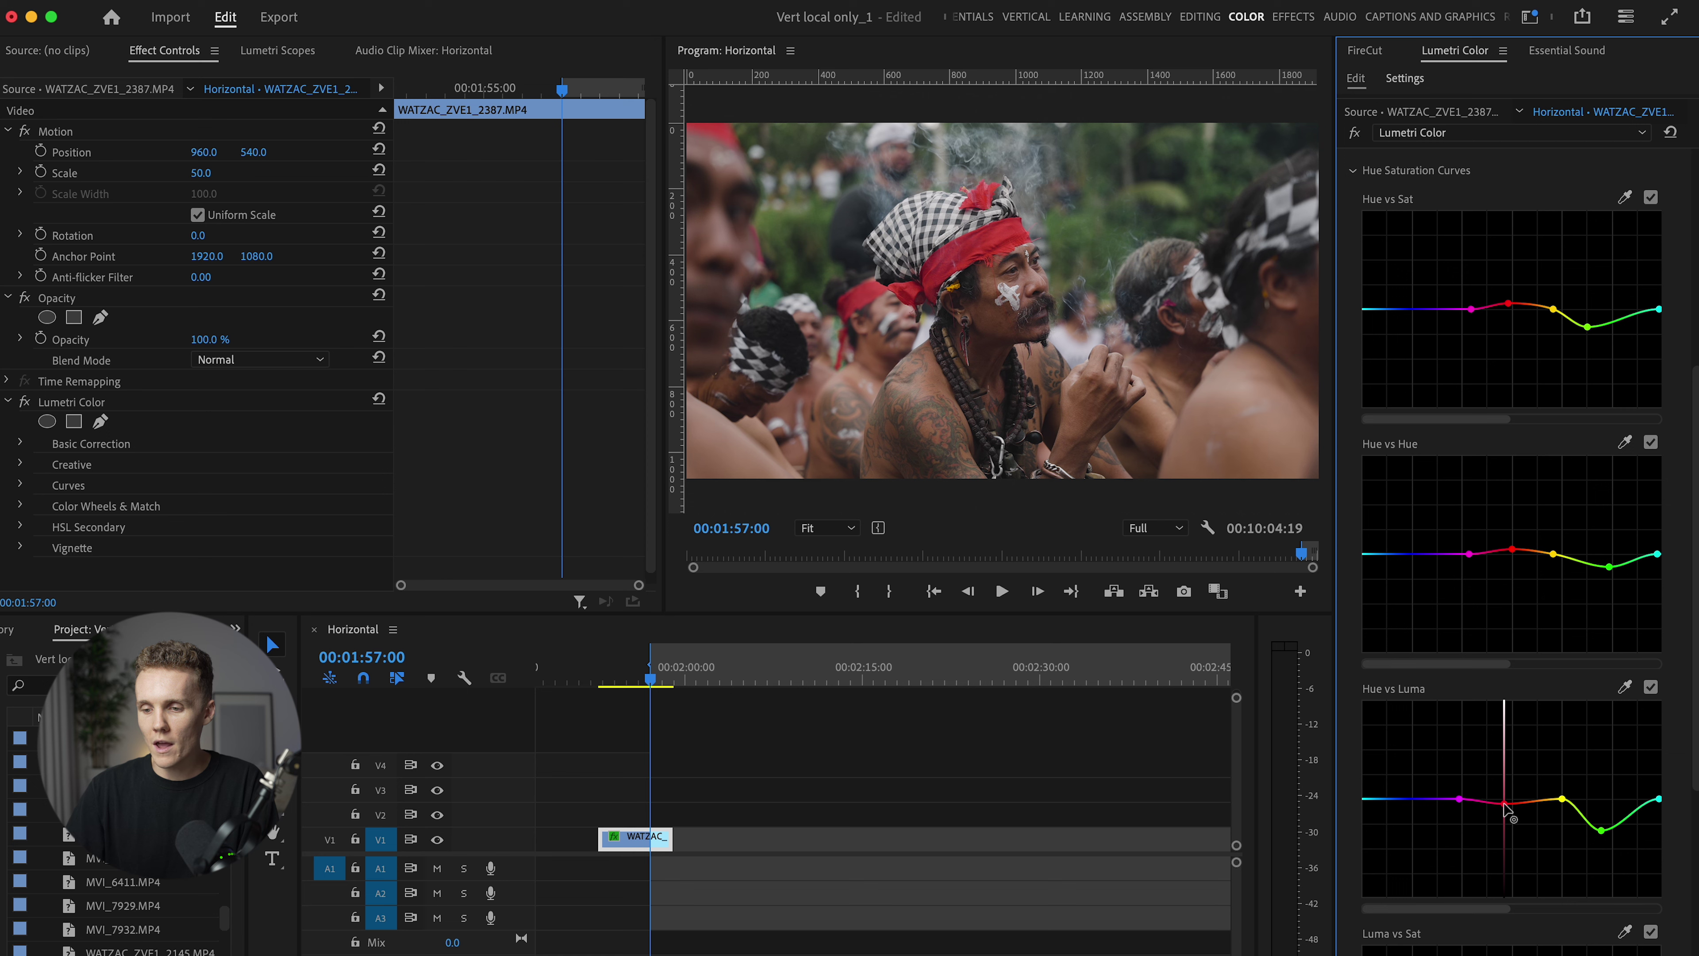
{"action": "left_click", "coordinate": [1651, 687]}
{"action": "left_click", "coordinate": [1650, 688]}
{"action": "left_click", "coordinate": [1651, 687]}
{"action": "left_click", "coordinate": [1650, 687]}
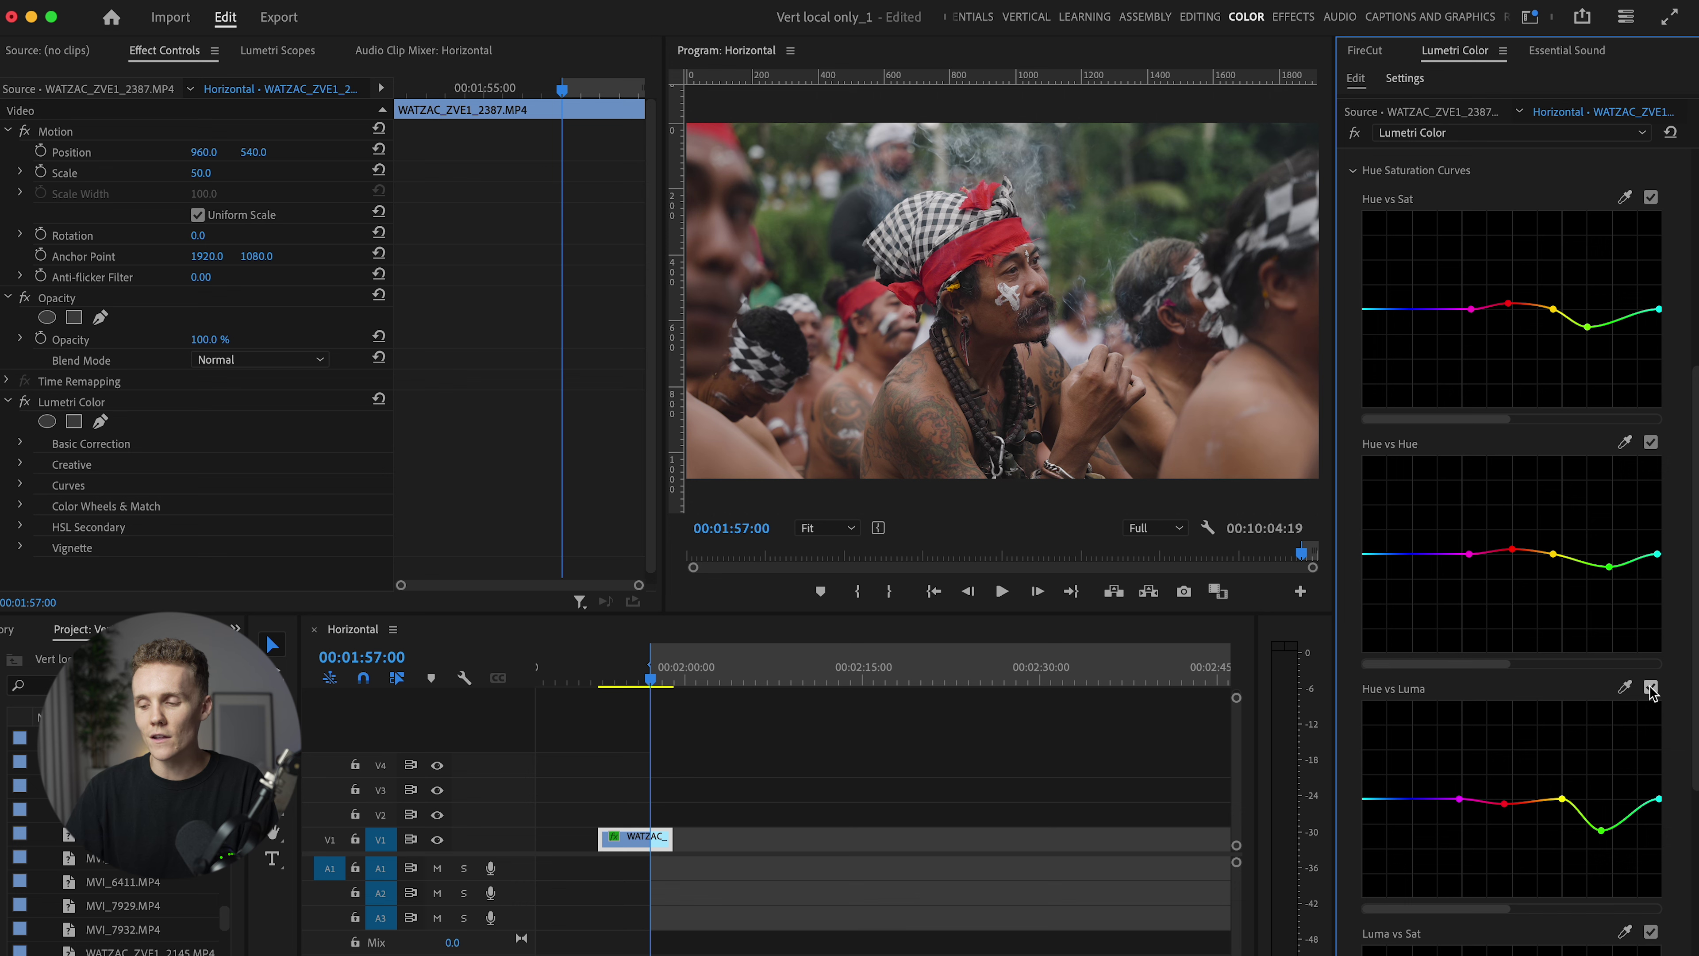
Step: Look over the remaining curves, collapse the Curves section, and compare the full Lumetri grade with the ungraded clip
{"action": "scroll", "coordinate": [1559, 746], "scroll_direction": "down", "scroll_amount": 3}
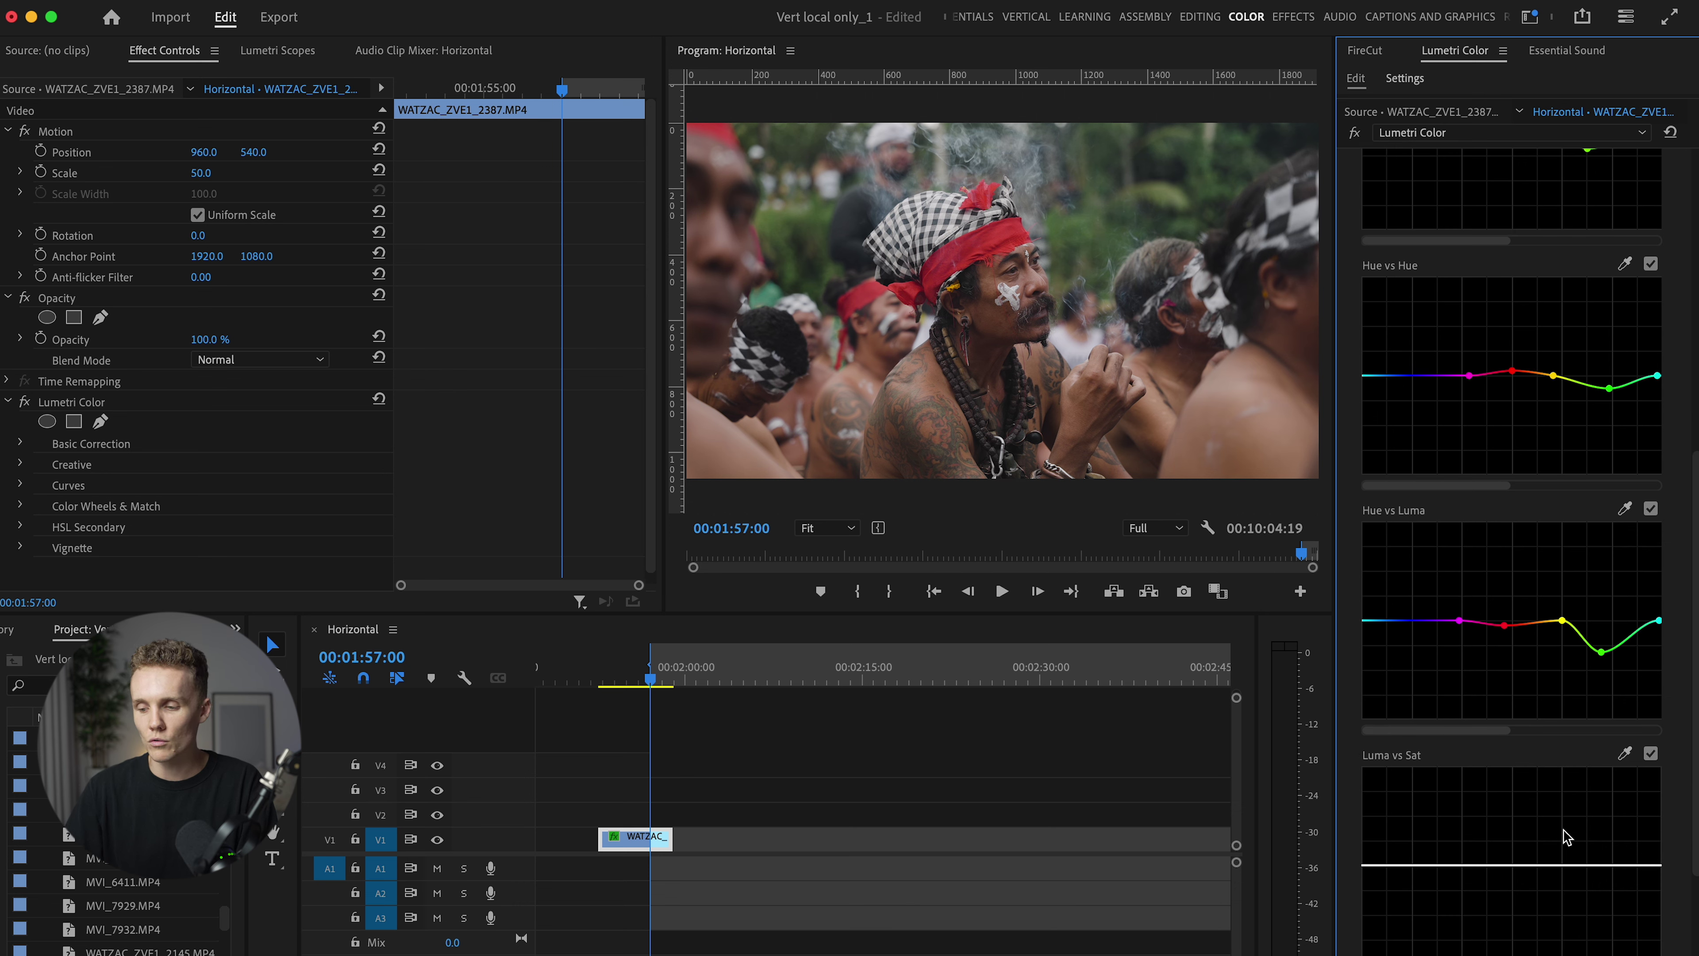
{"action": "scroll", "coordinate": [1565, 837], "scroll_direction": "up", "scroll_amount": 10}
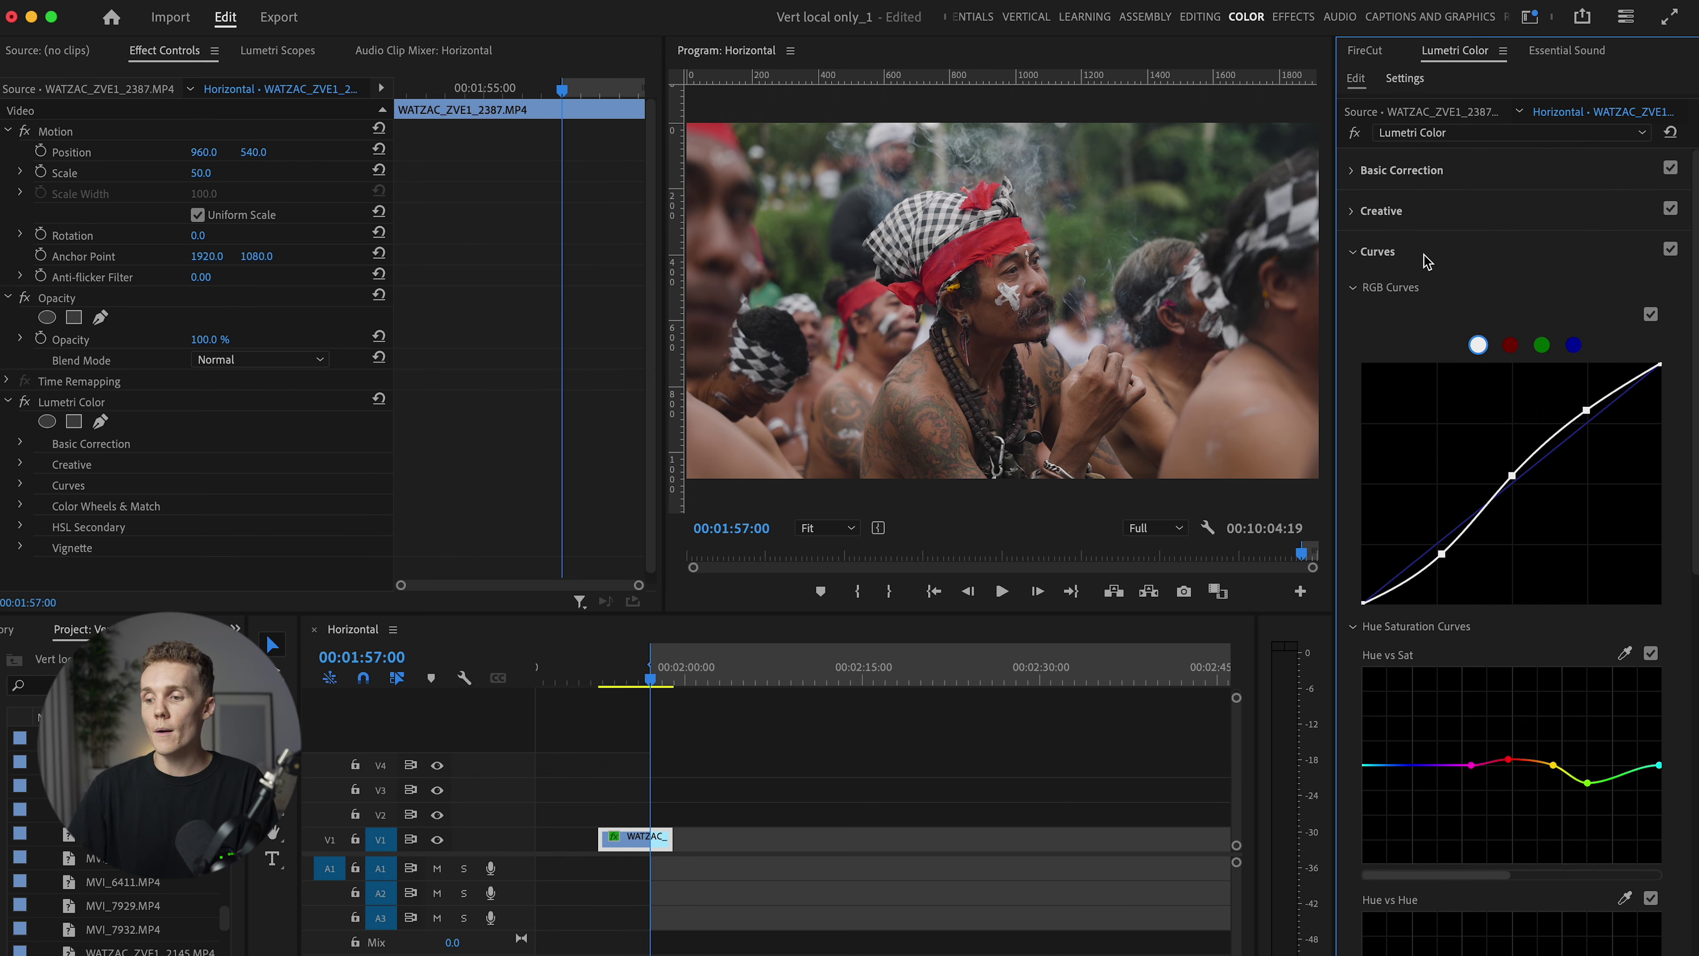
{"action": "left_click", "coordinate": [1378, 252]}
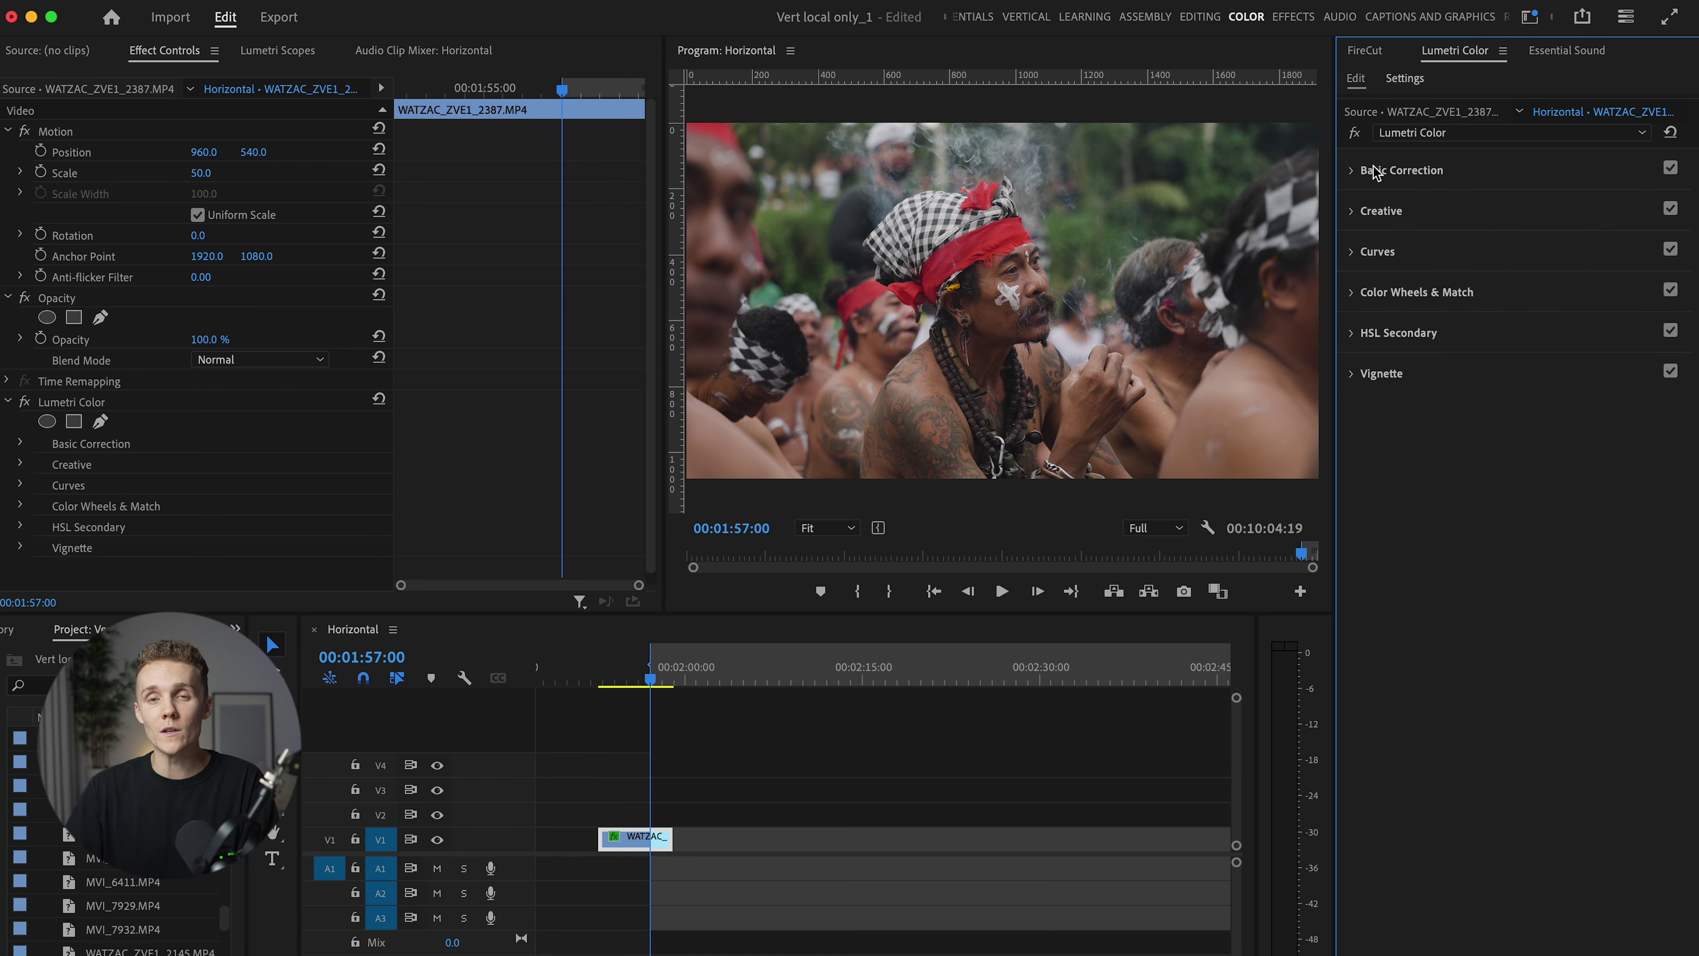
{"action": "left_click", "coordinate": [1355, 134]}
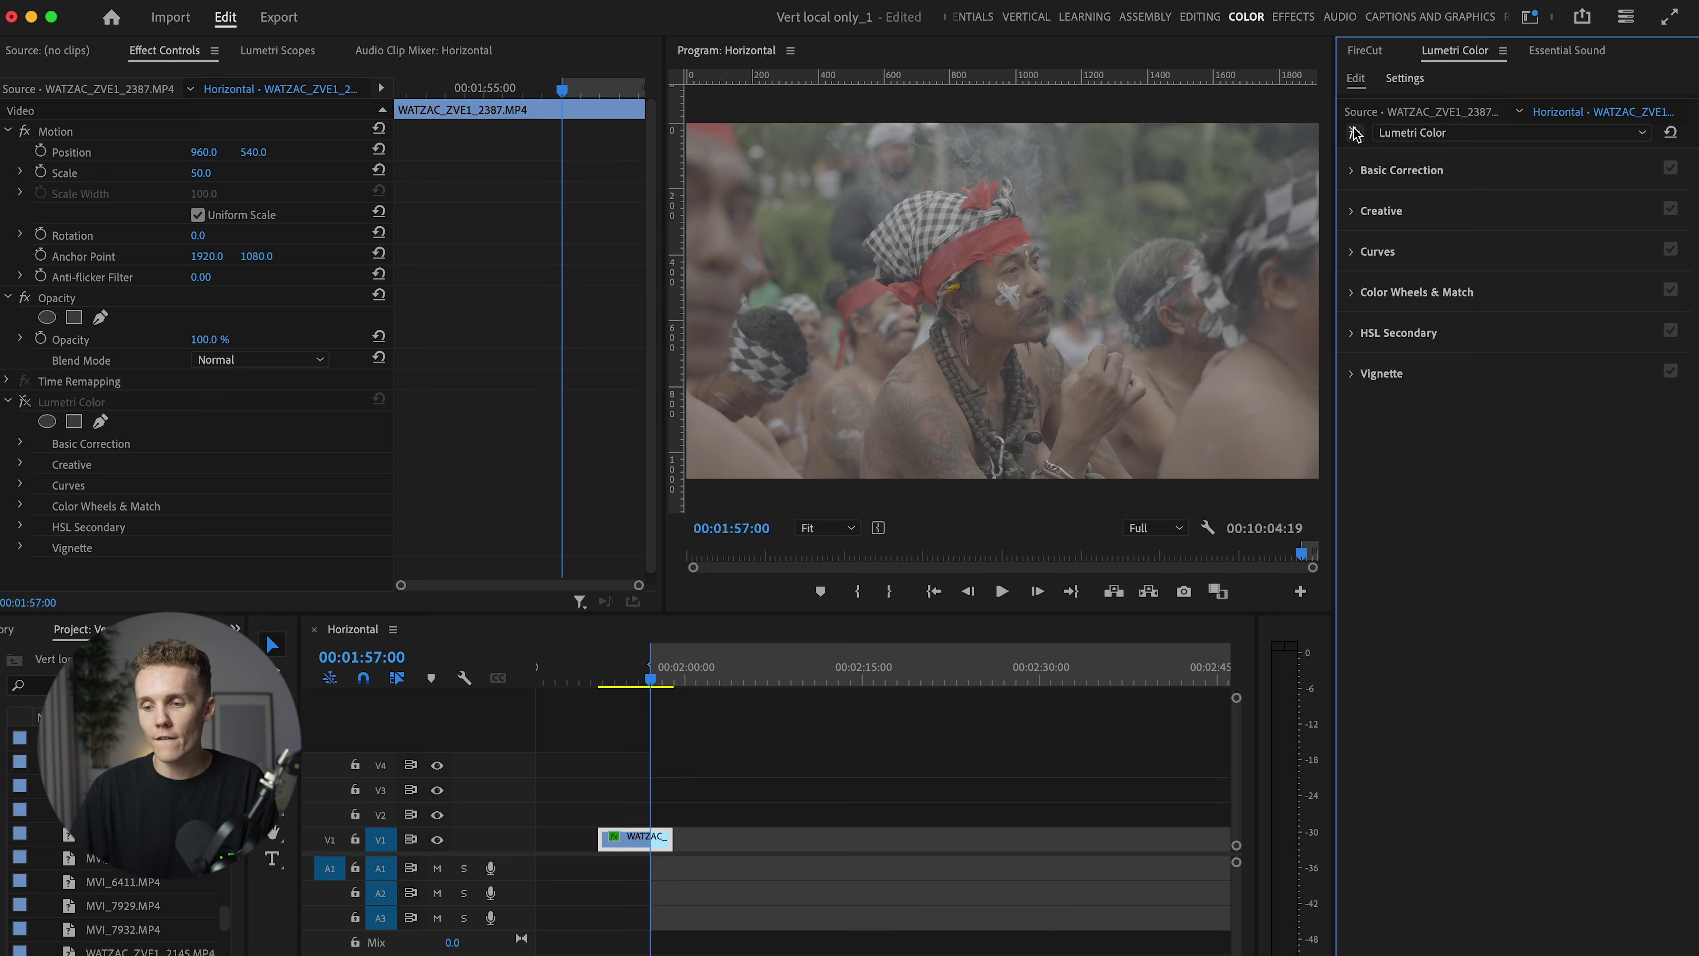
{"action": "left_click", "coordinate": [1356, 134]}
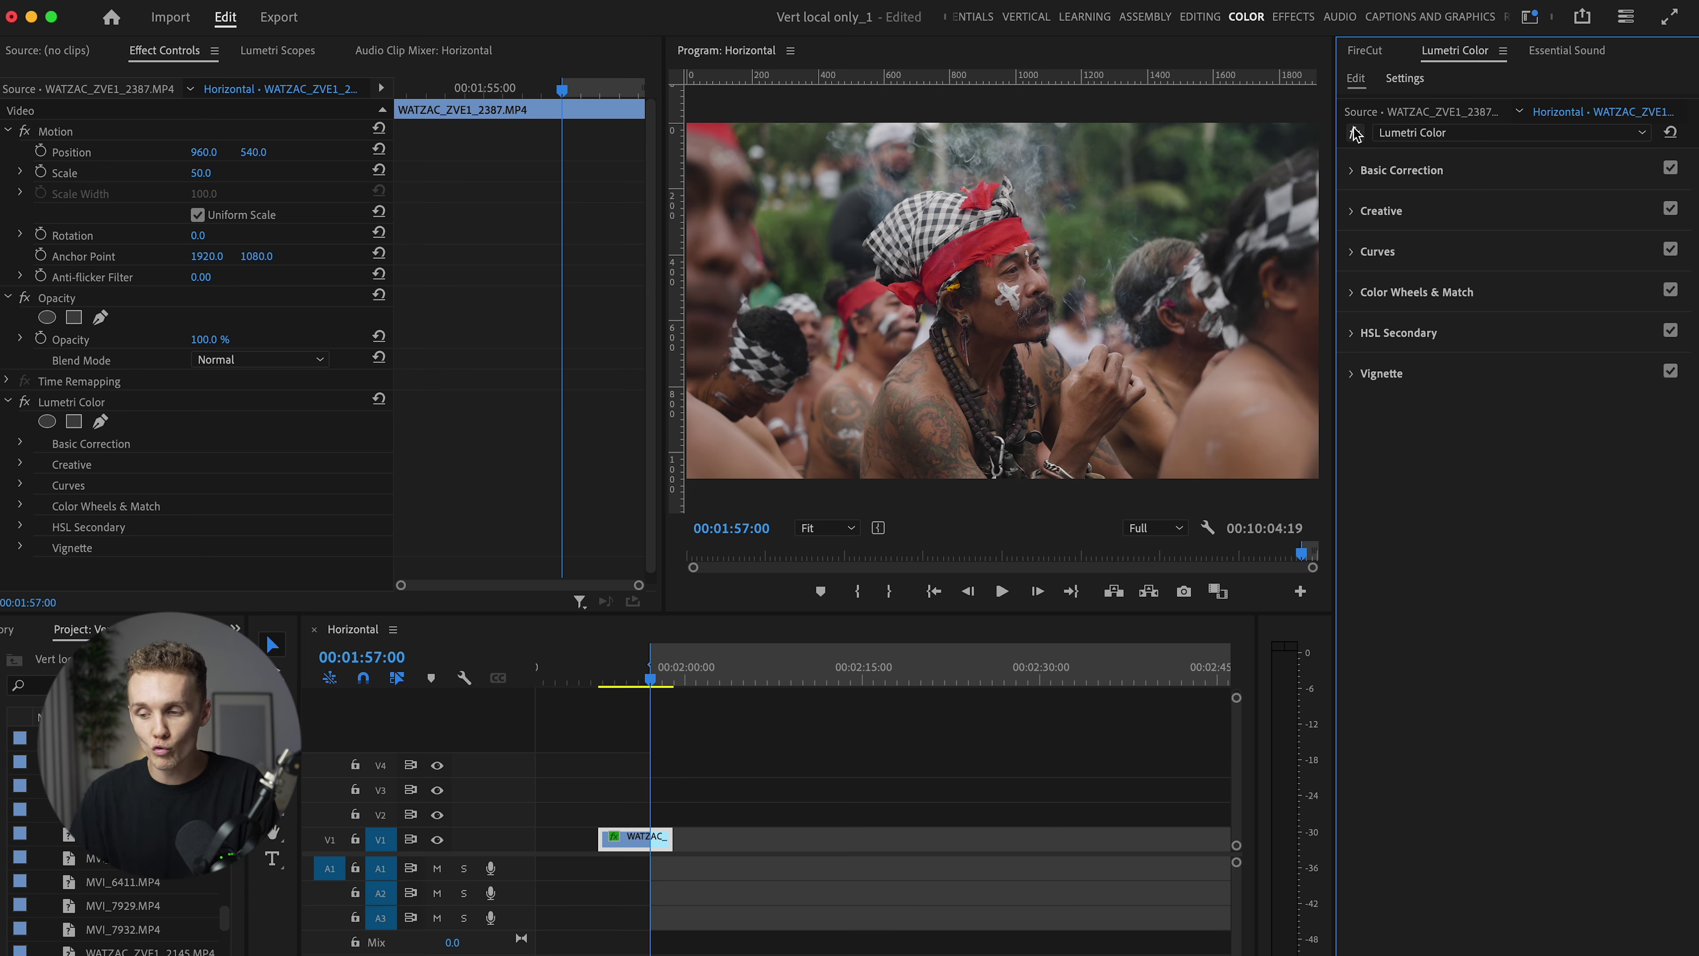
Step: Shift the Highlights color wheel slightly toward cyan-blue and compare the image with Color Wheels & Match off and on
{"action": "left_click", "coordinate": [1462, 305]}
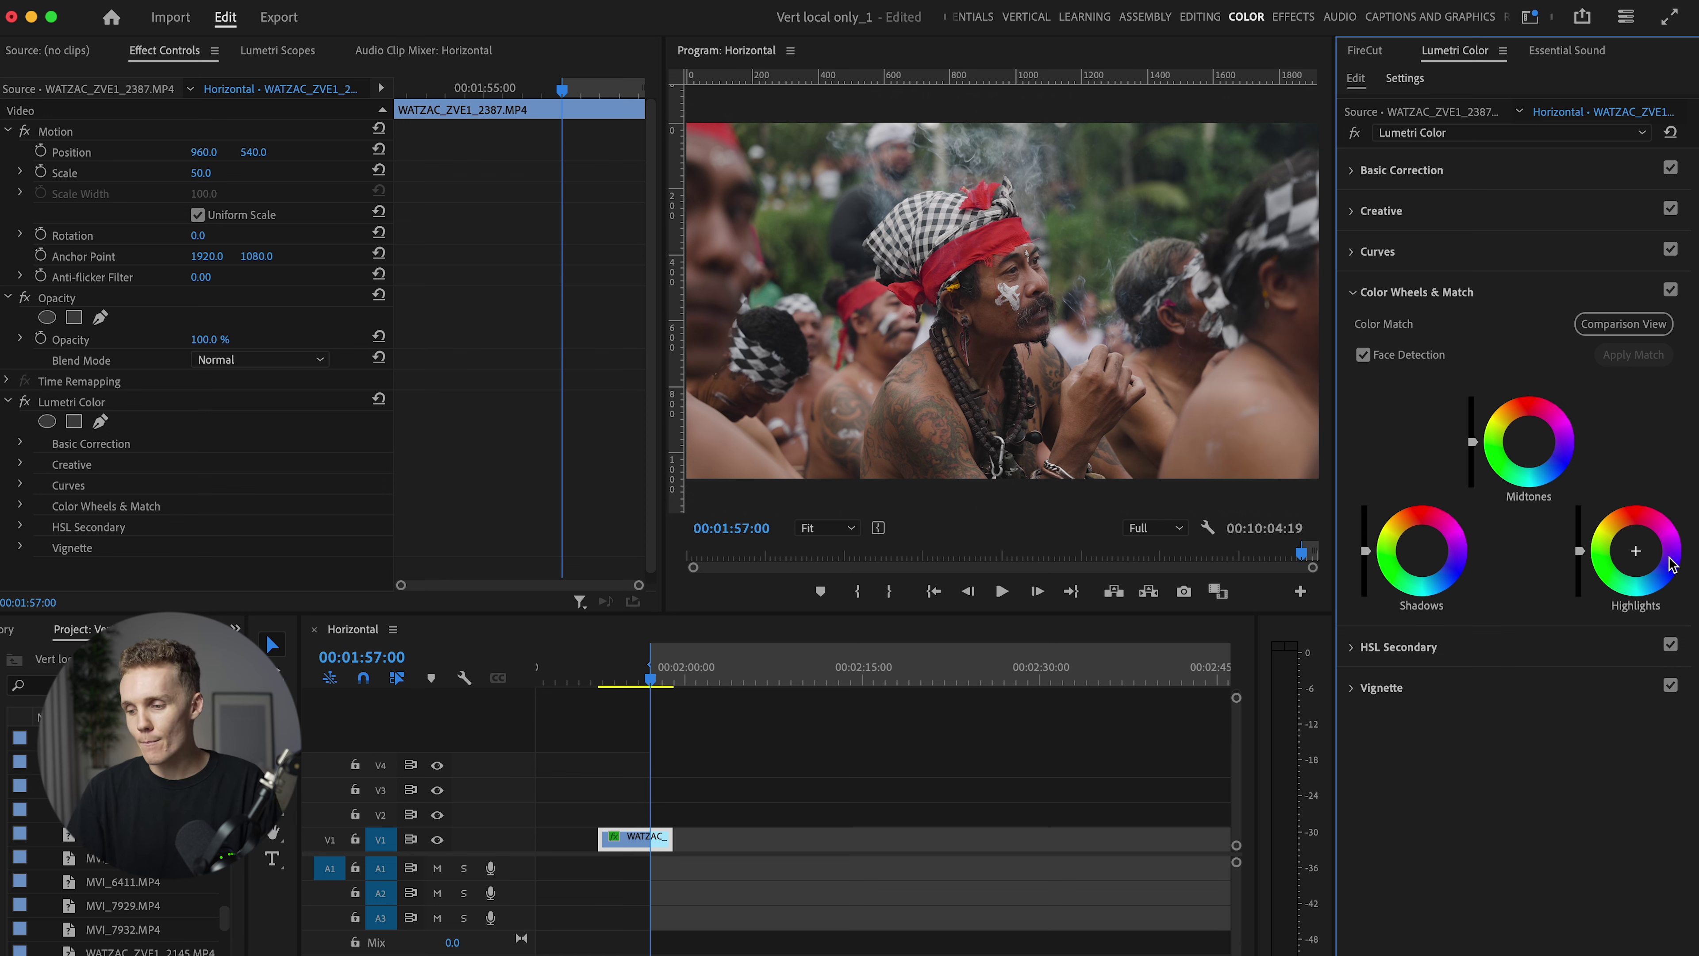
{"action": "left_click", "coordinate": [1429, 172]}
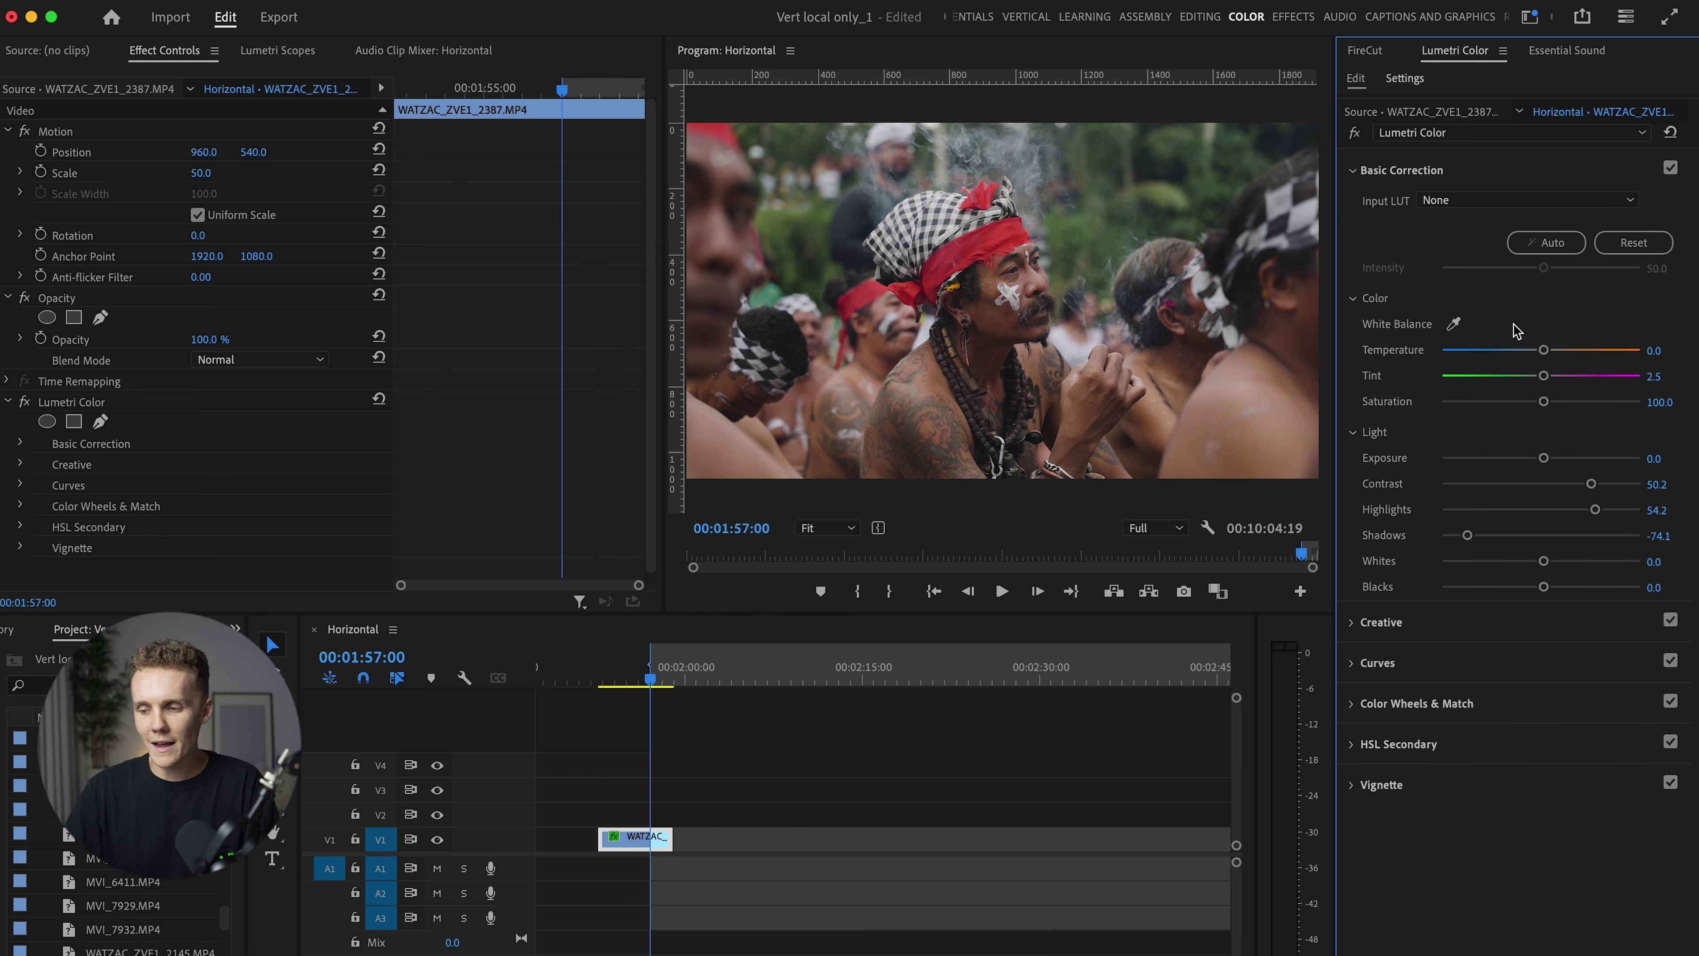
{"action": "left_click", "coordinate": [1476, 704]}
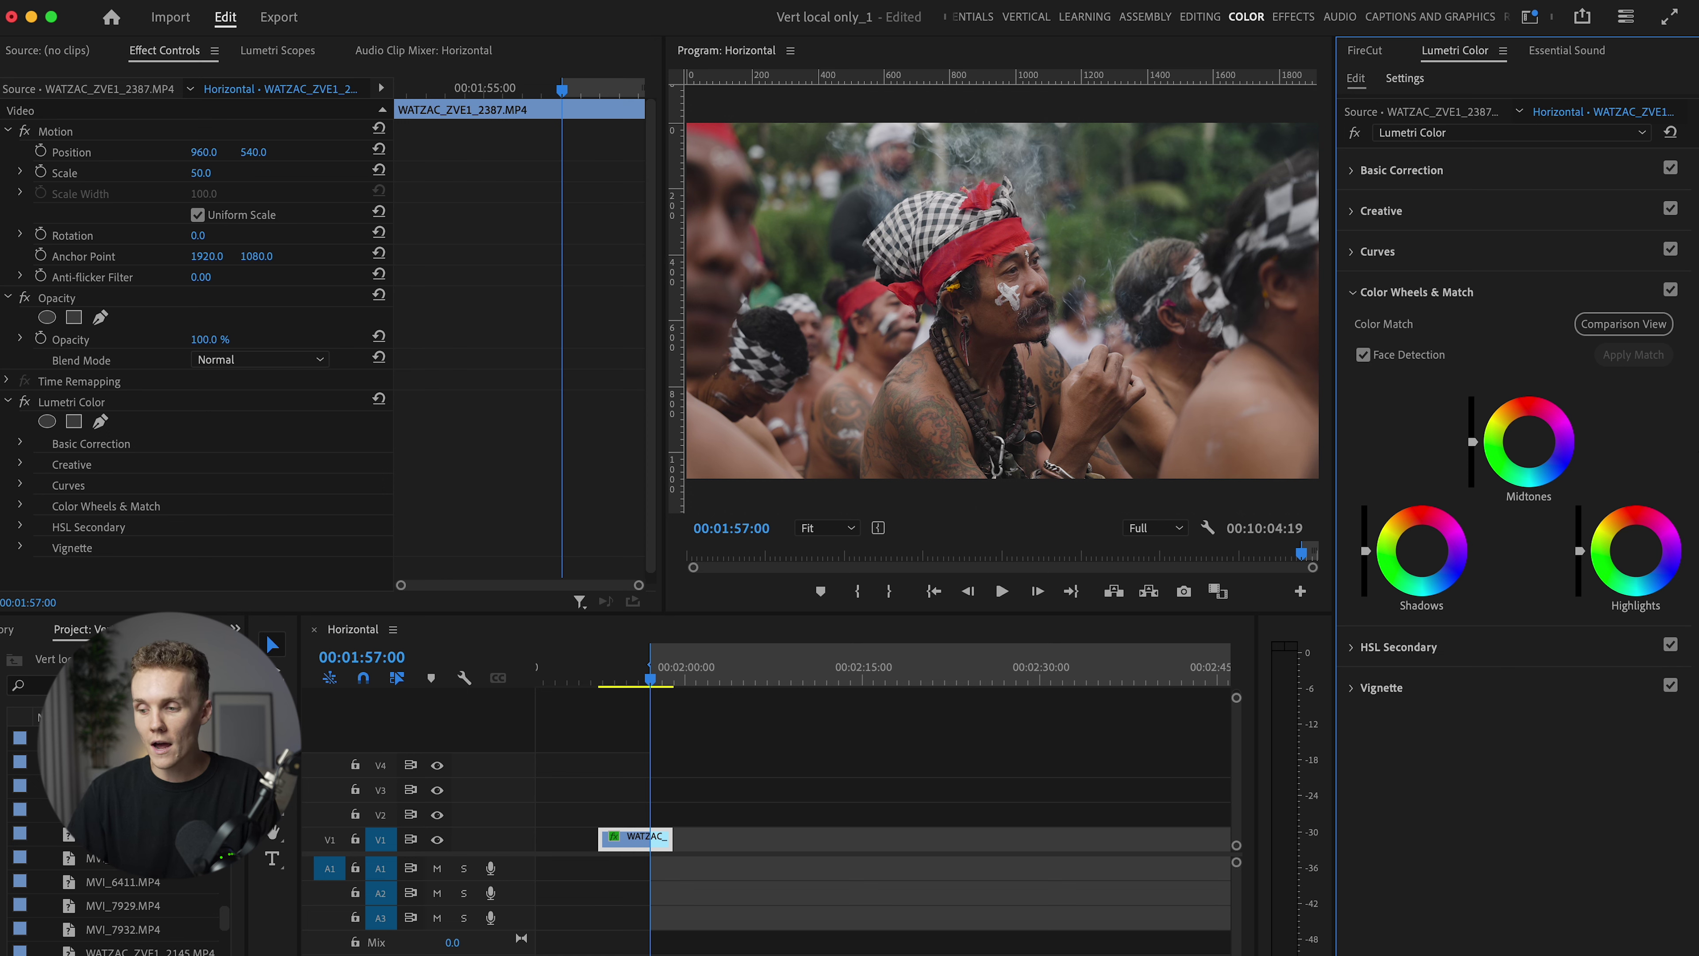
{"action": "left_click", "coordinate": [1638, 557]}
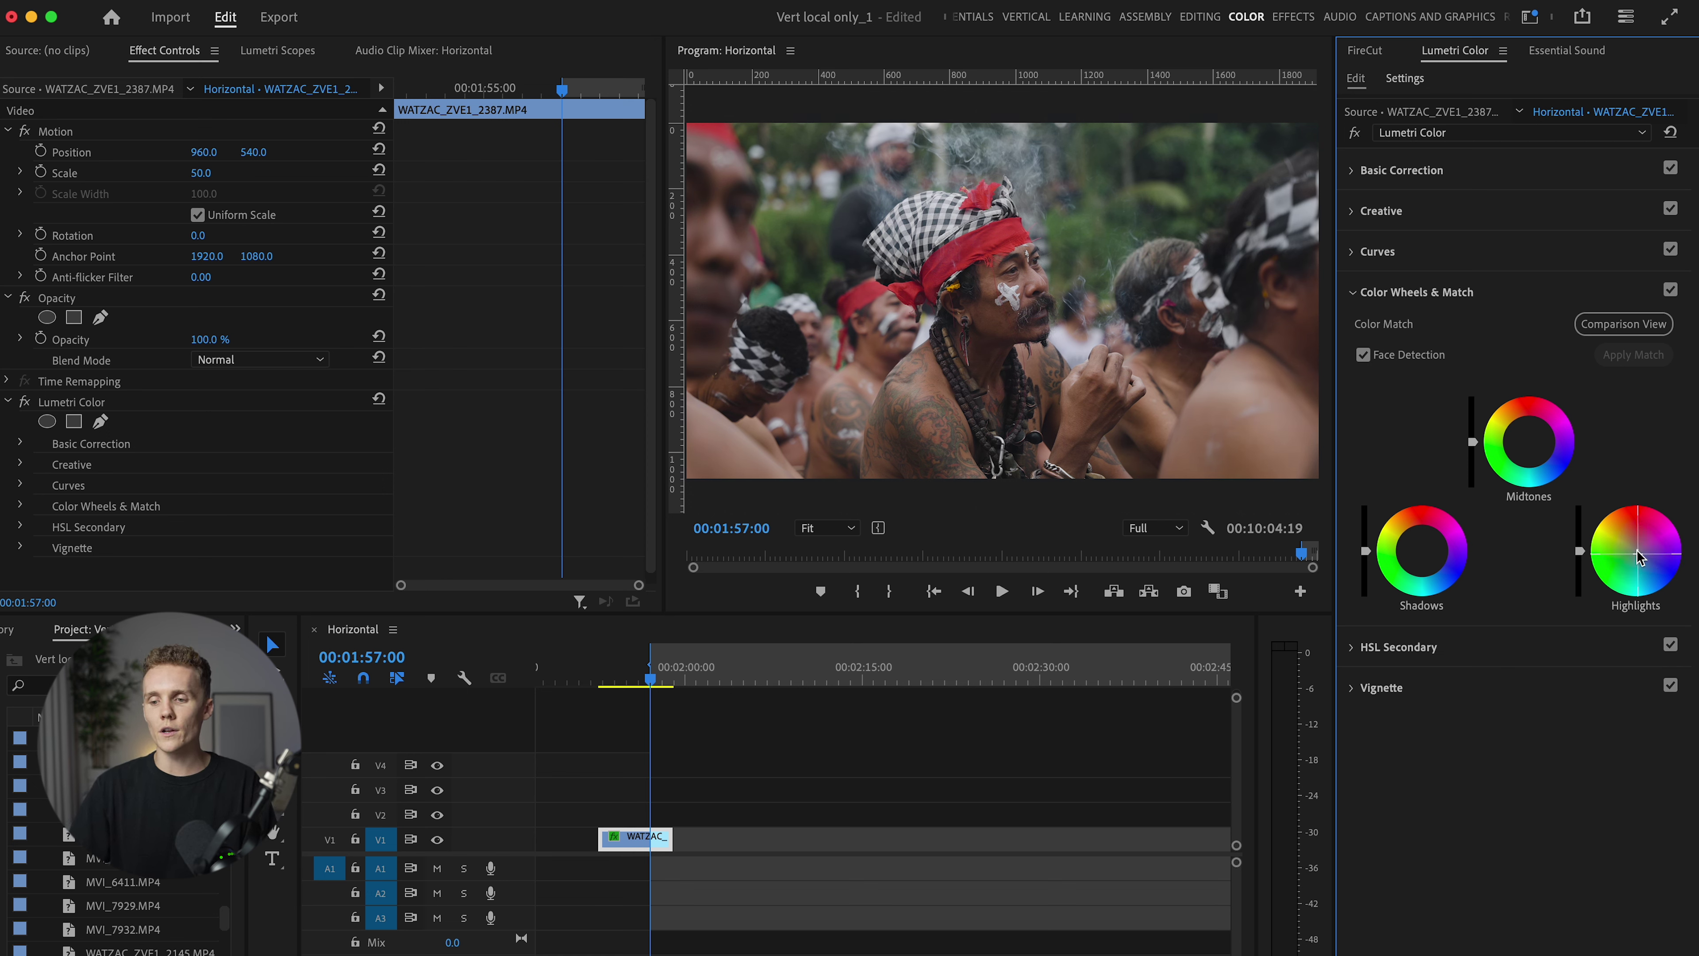
{"action": "left_click", "coordinate": [1670, 295]}
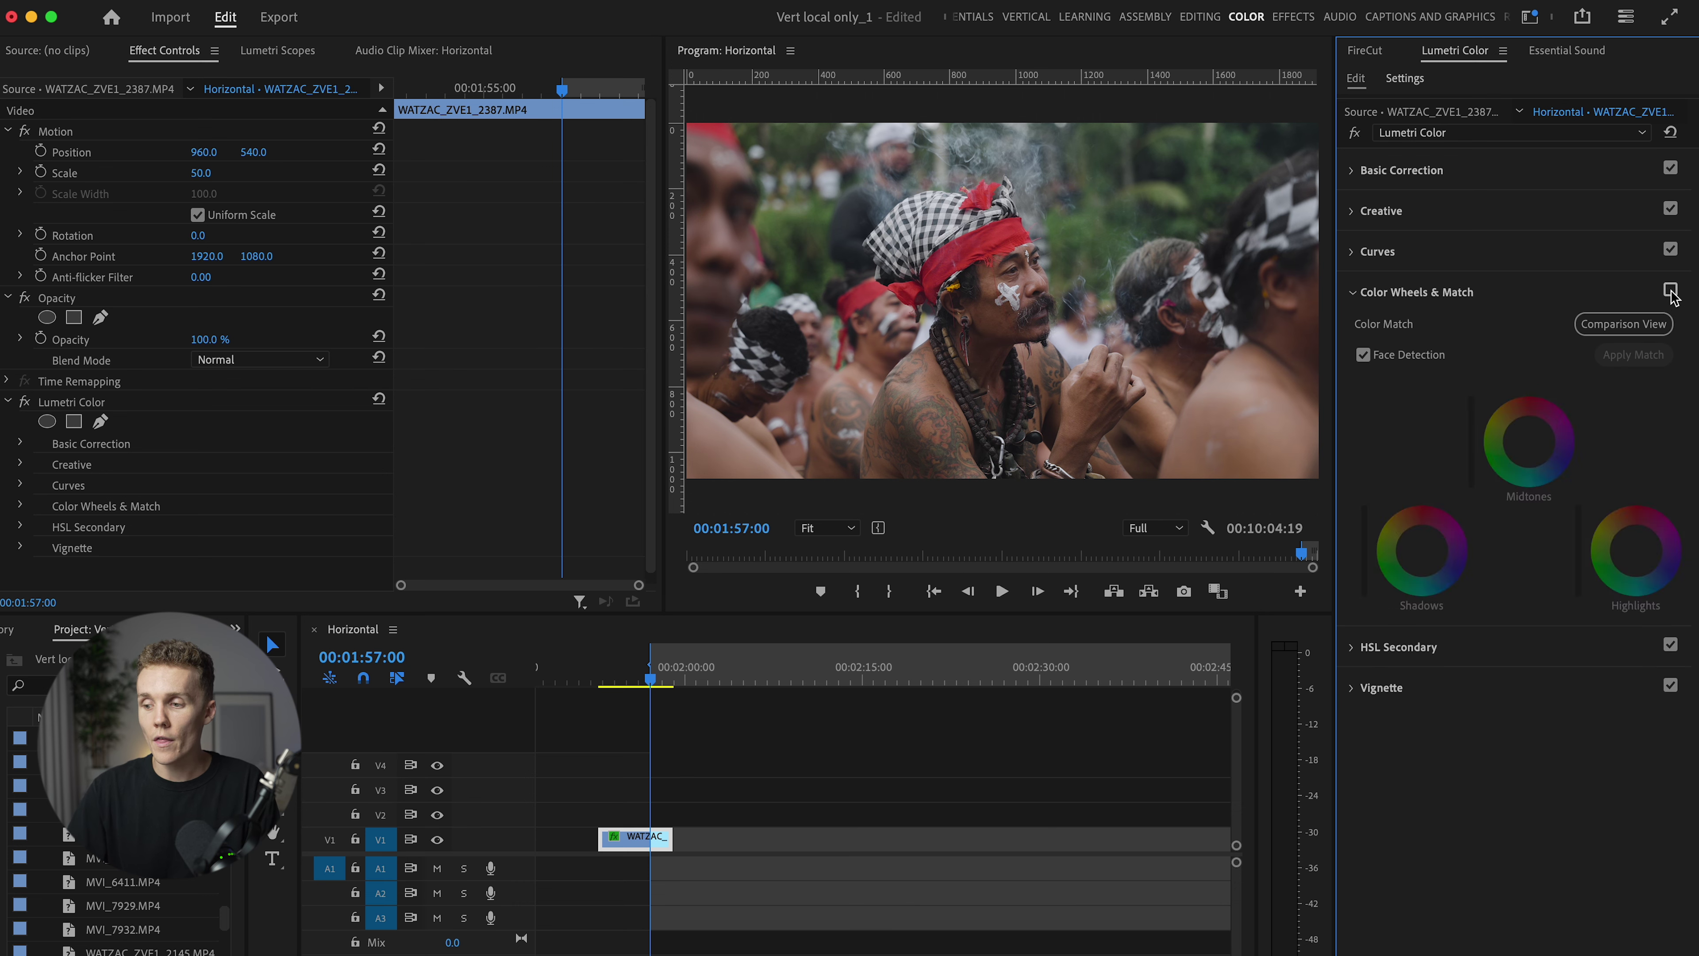
{"action": "left_click", "coordinate": [1670, 295]}
{"action": "left_click", "coordinate": [1670, 294]}
{"action": "left_click", "coordinate": [1670, 293]}
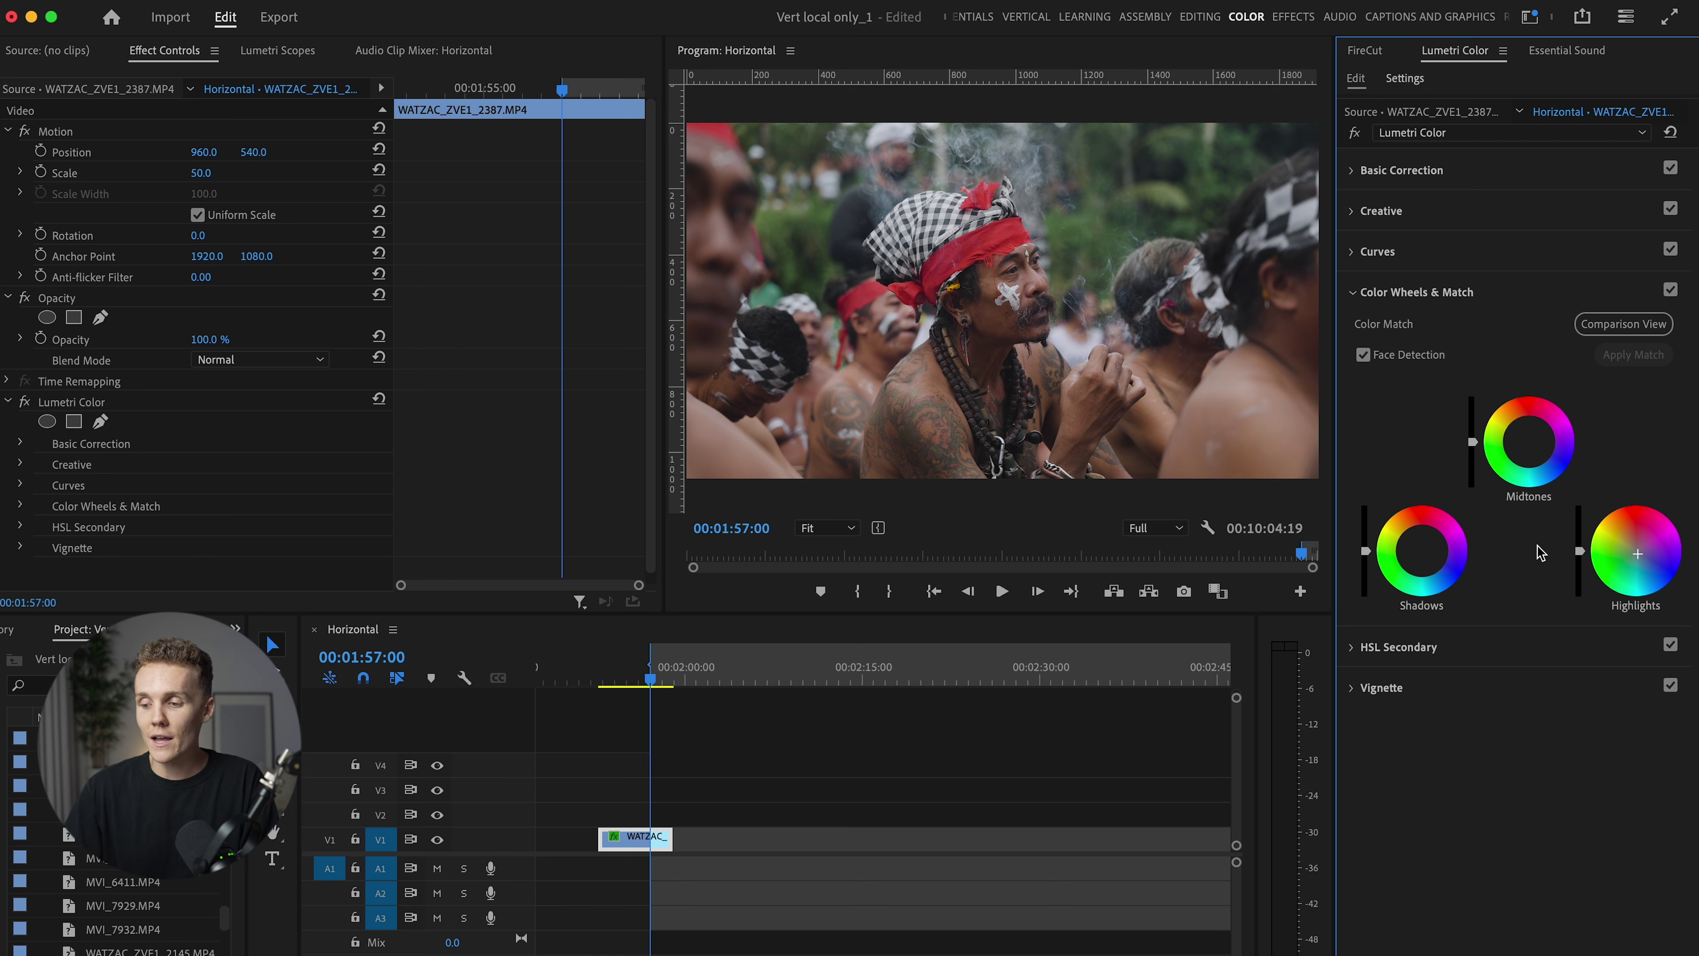
Step: Try shifting the Shadows color wheel slightly toward red, and reset the wheel
{"action": "left_click_drag", "start_coordinate": [1421, 557], "coordinate": [1422, 550]}
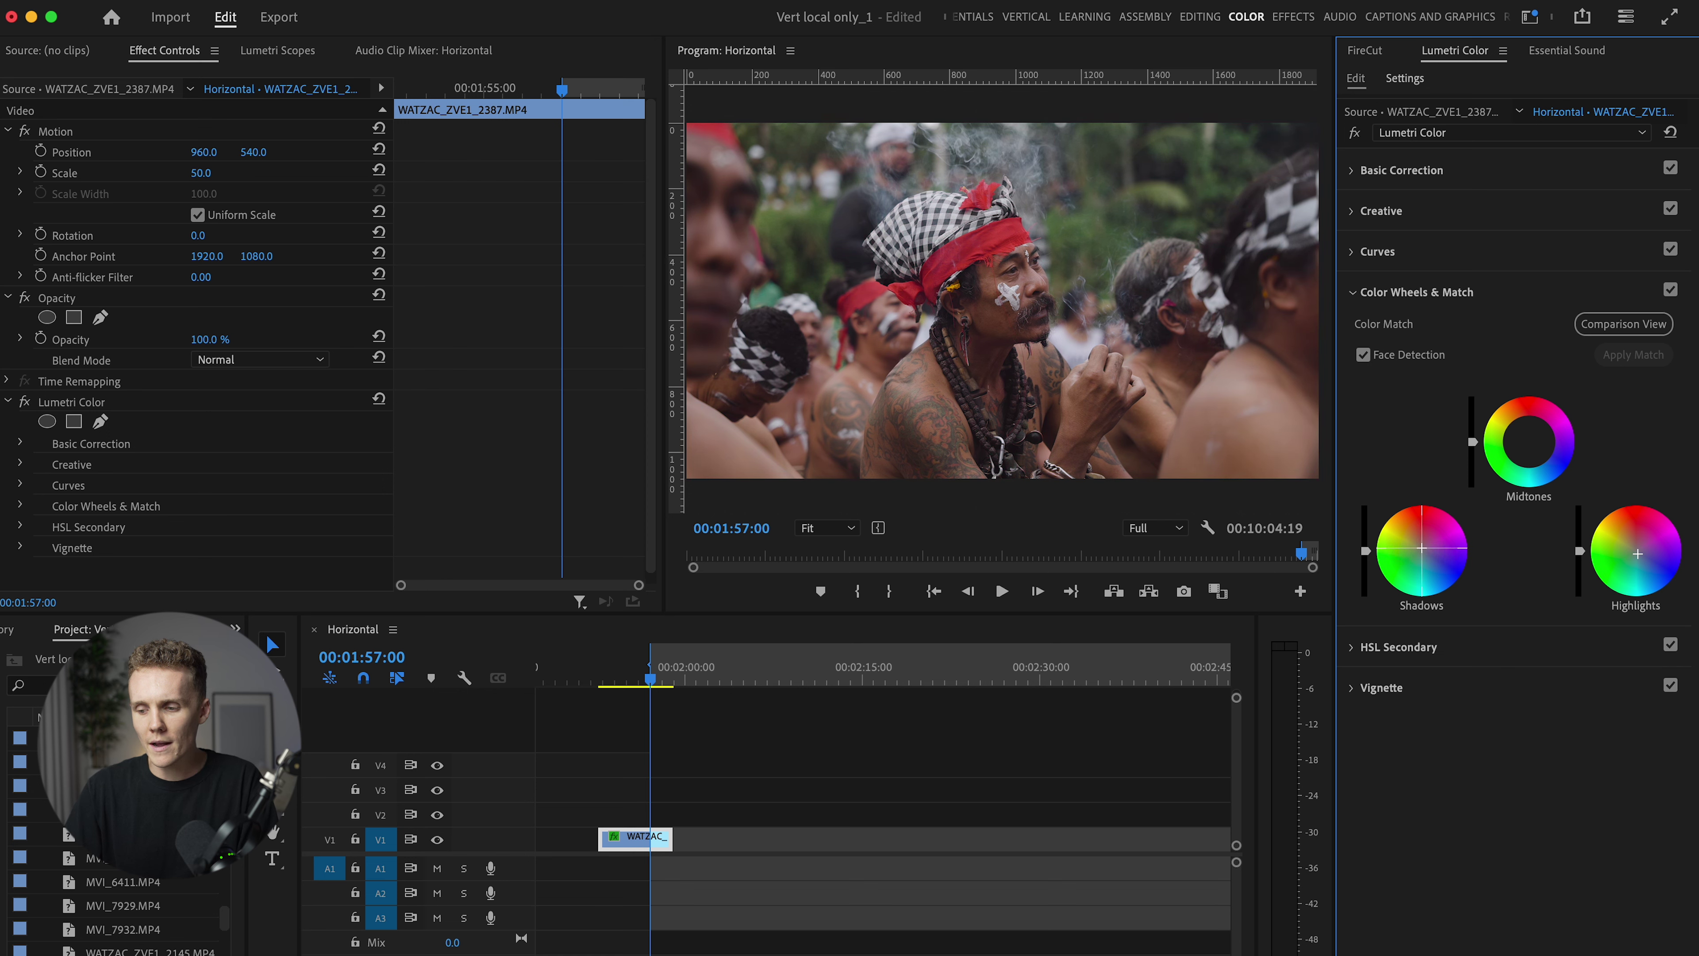
{"action": "double_click", "coordinate": [1421, 550]}
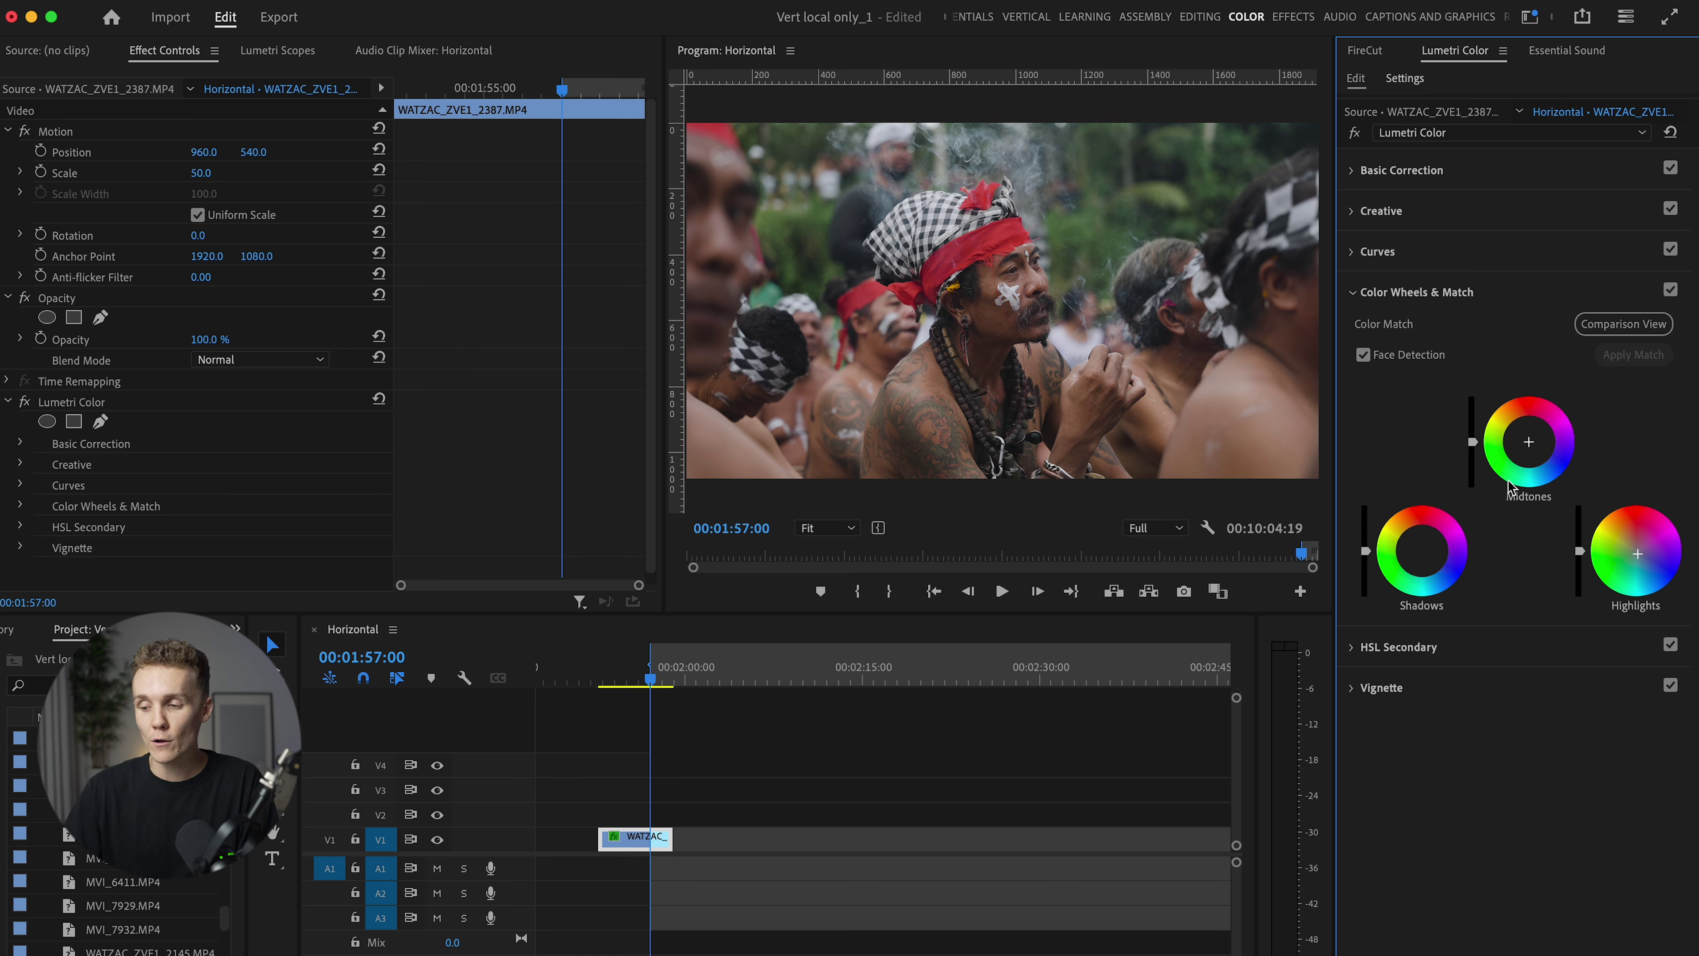
Step: Nudge the Midtones color wheel slightly off centre toward cyan-blue, resetting it once before the final adjustment
{"action": "mouse_move", "coordinate": [1528, 442]}
{"action": "left_mouse_down"}
{"action": "mouse_move", "coordinate": [1522, 428]}
{"action": "mouse_move", "coordinate": [1530, 443]}
{"action": "left_mouse_up"}
{"action": "double_click", "coordinate": [1531, 443]}
{"action": "left_click", "coordinate": [1532, 445]}
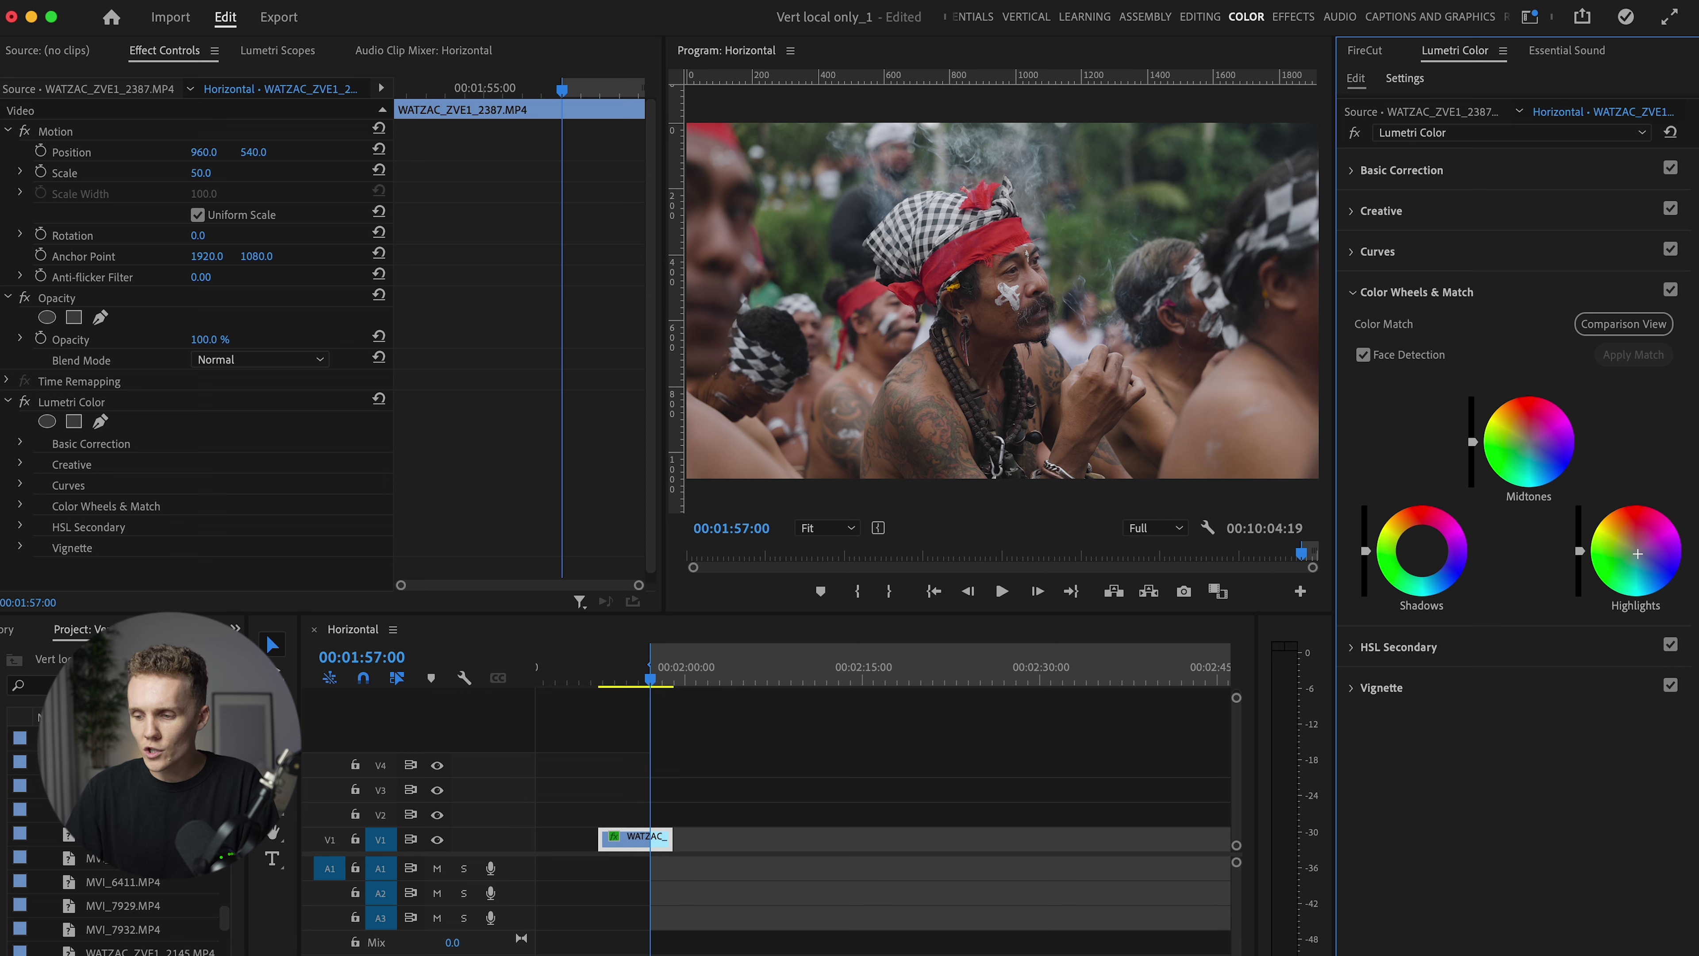
Step: Compare the image with Color Wheels & Match off and on, and reset the Midtones color wheel
{"action": "left_click", "coordinate": [1671, 289]}
{"action": "left_click", "coordinate": [1671, 290]}
{"action": "left_click", "coordinate": [1671, 290]}
{"action": "left_click", "coordinate": [1670, 290]}
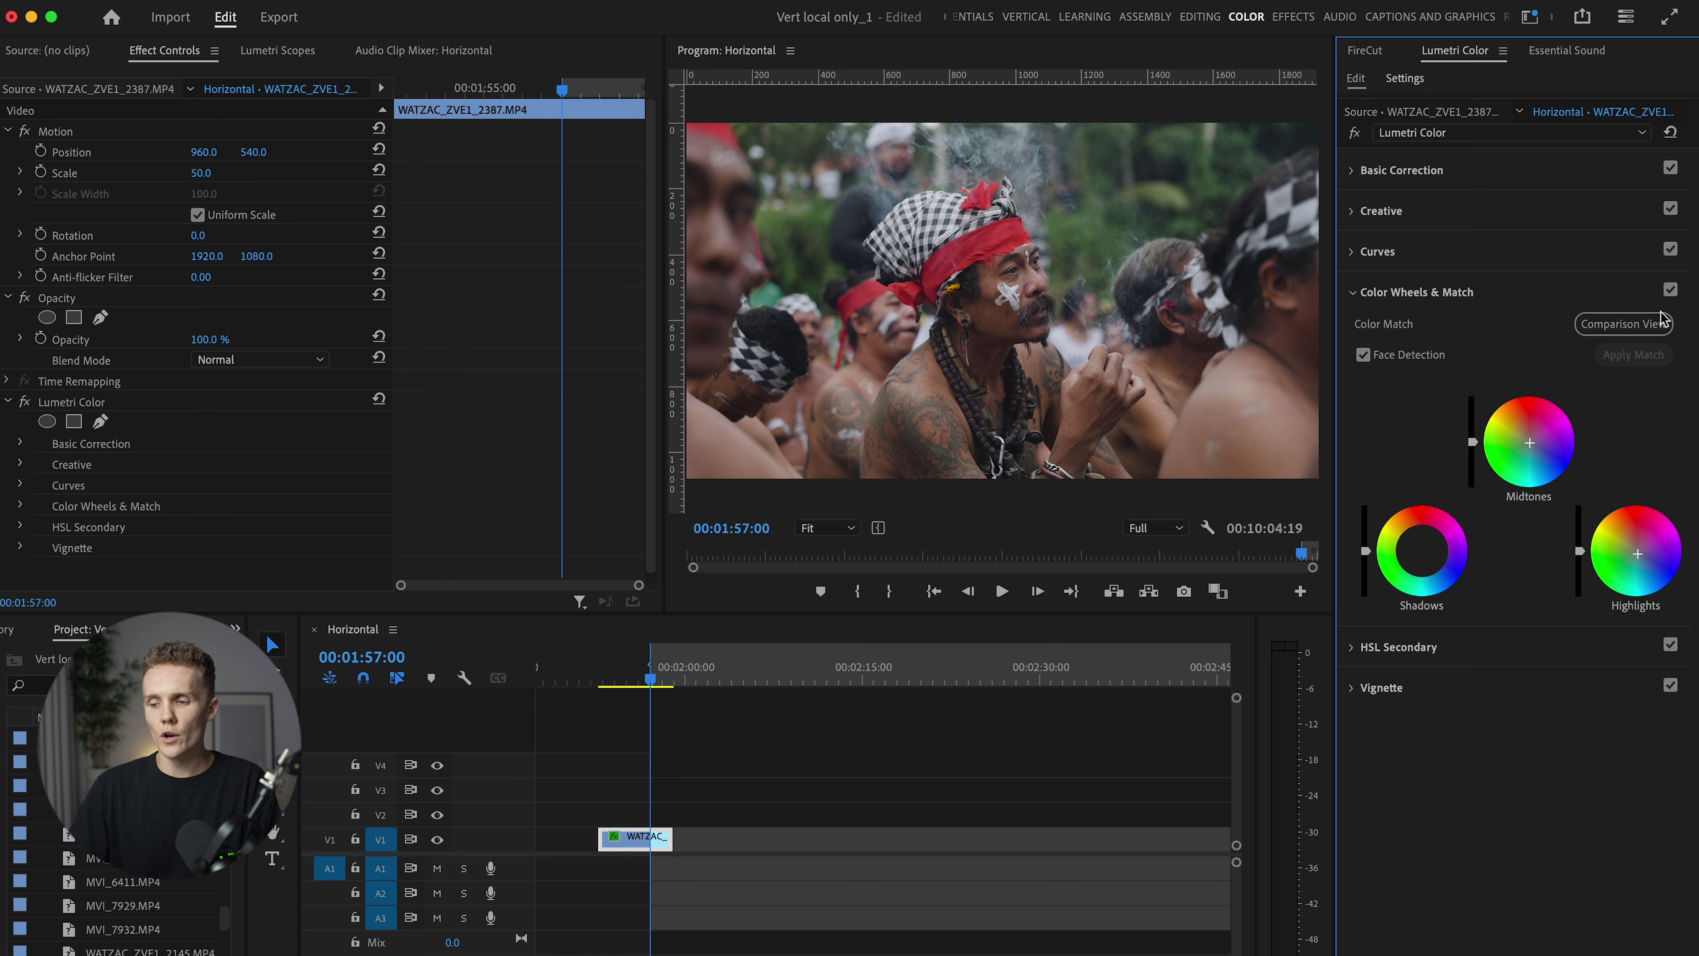
{"action": "double_click", "coordinate": [1531, 444]}
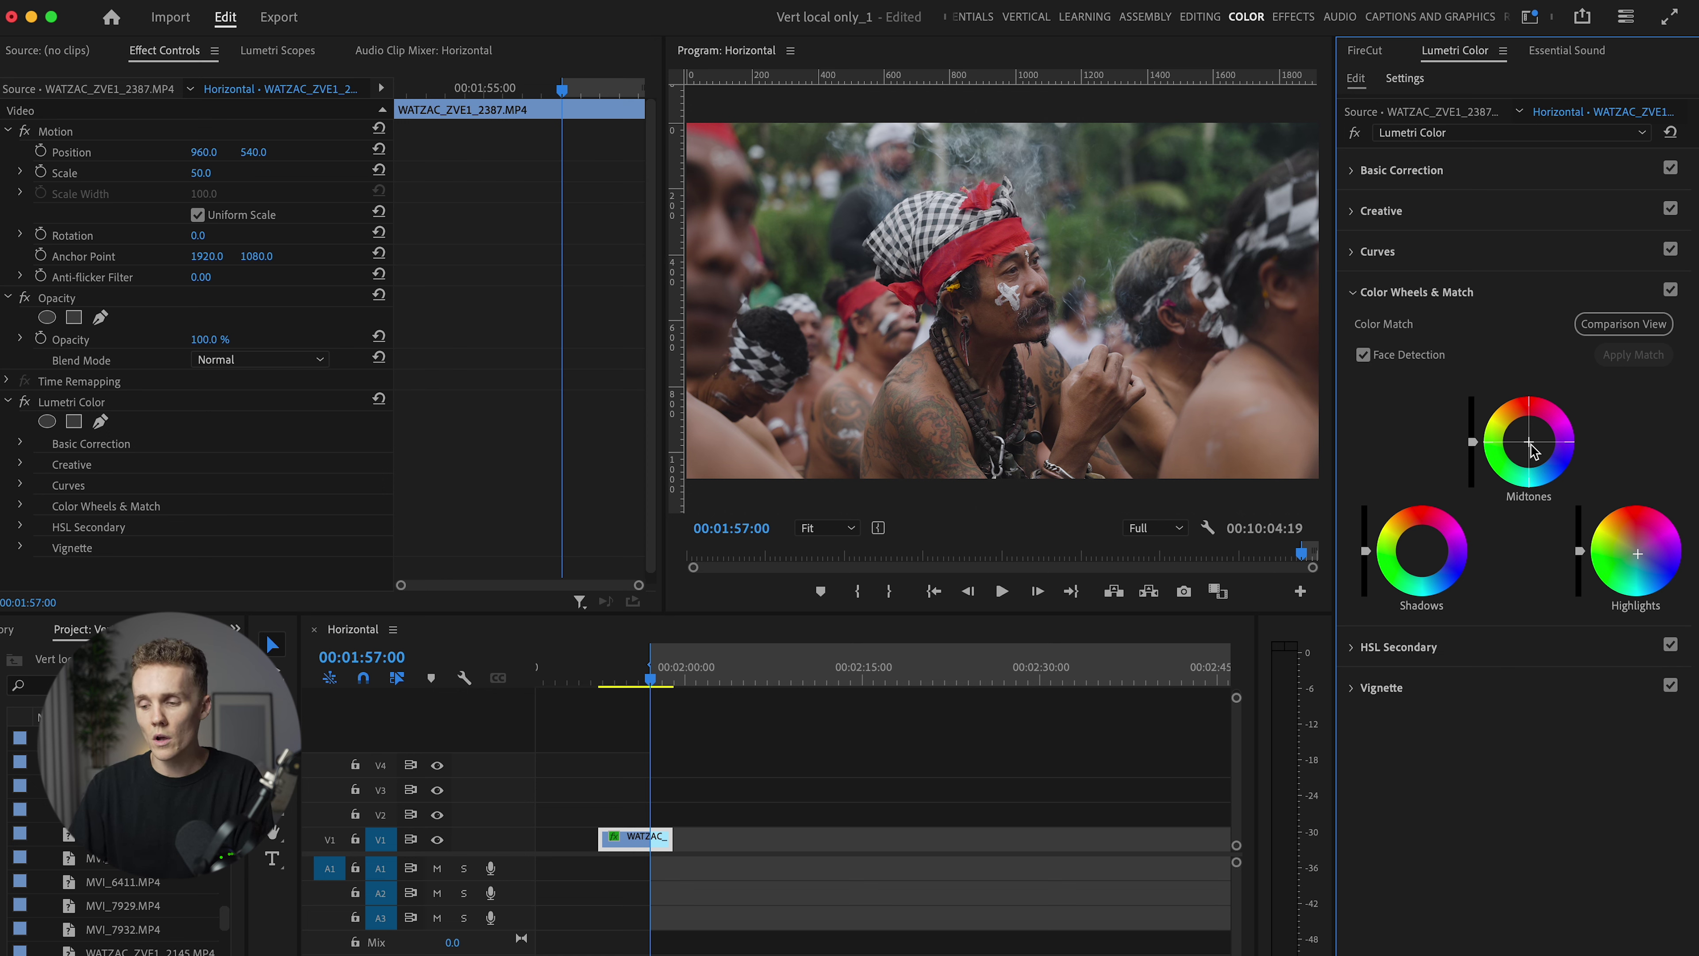
{"action": "left_click", "coordinate": [1501, 303]}
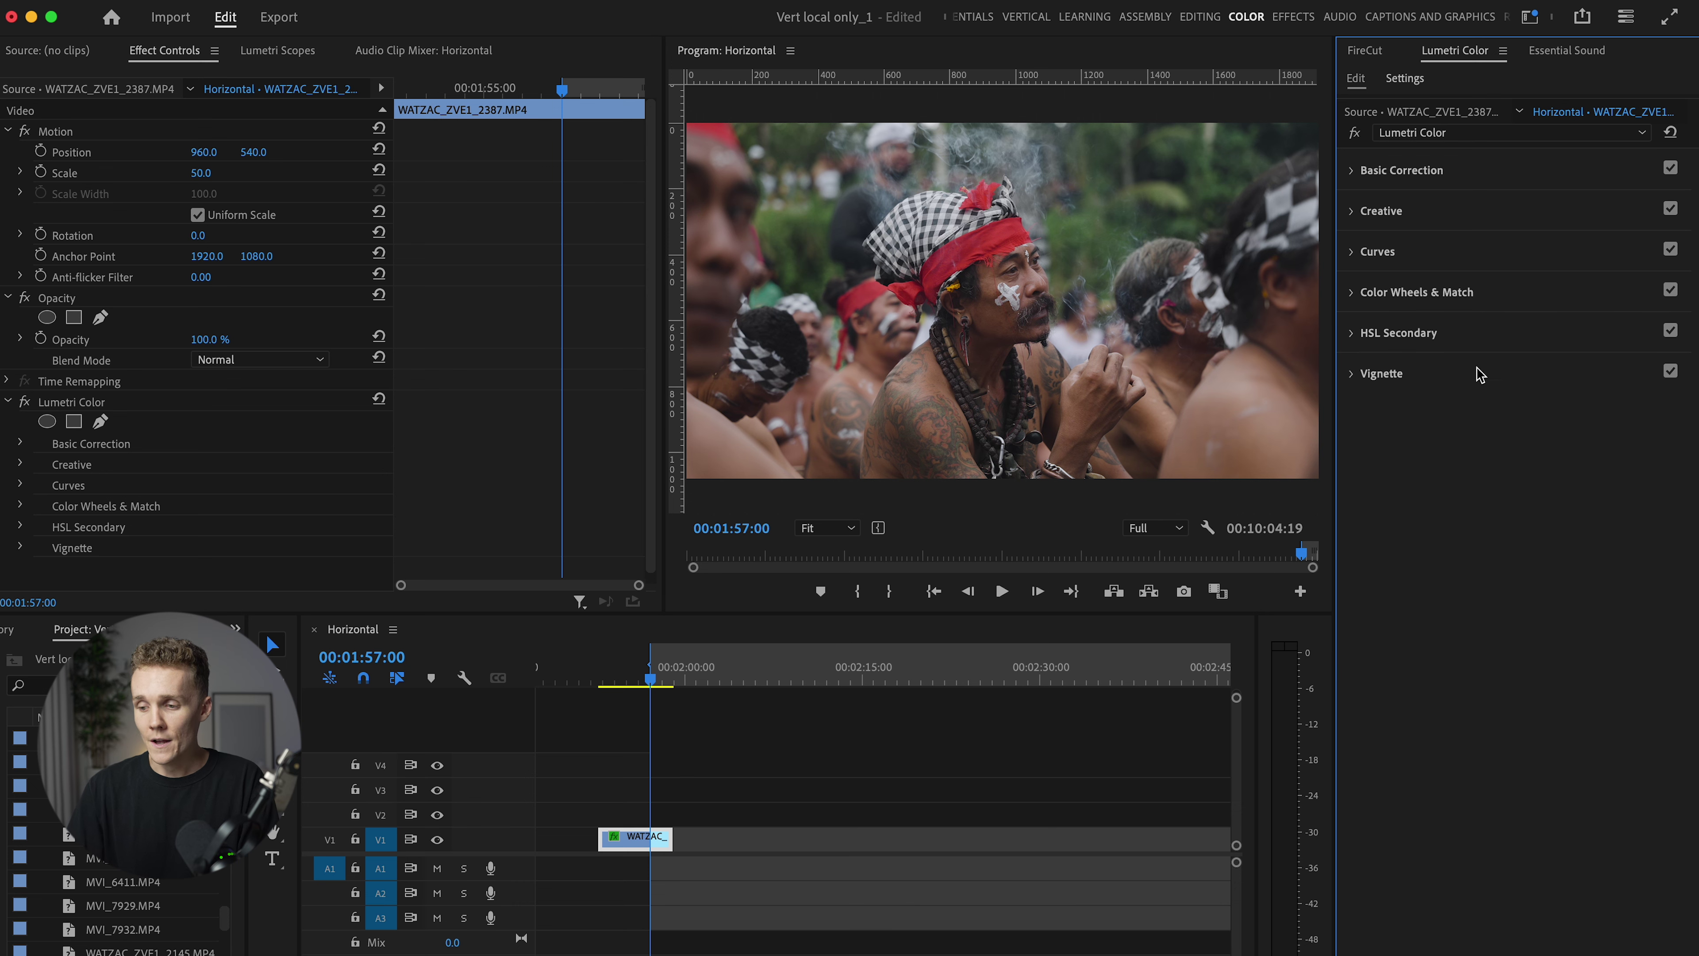
Step: Look over the HSL Secondary section, and set the Vignette Amount to -0.3
{"action": "left_click", "coordinate": [1467, 336]}
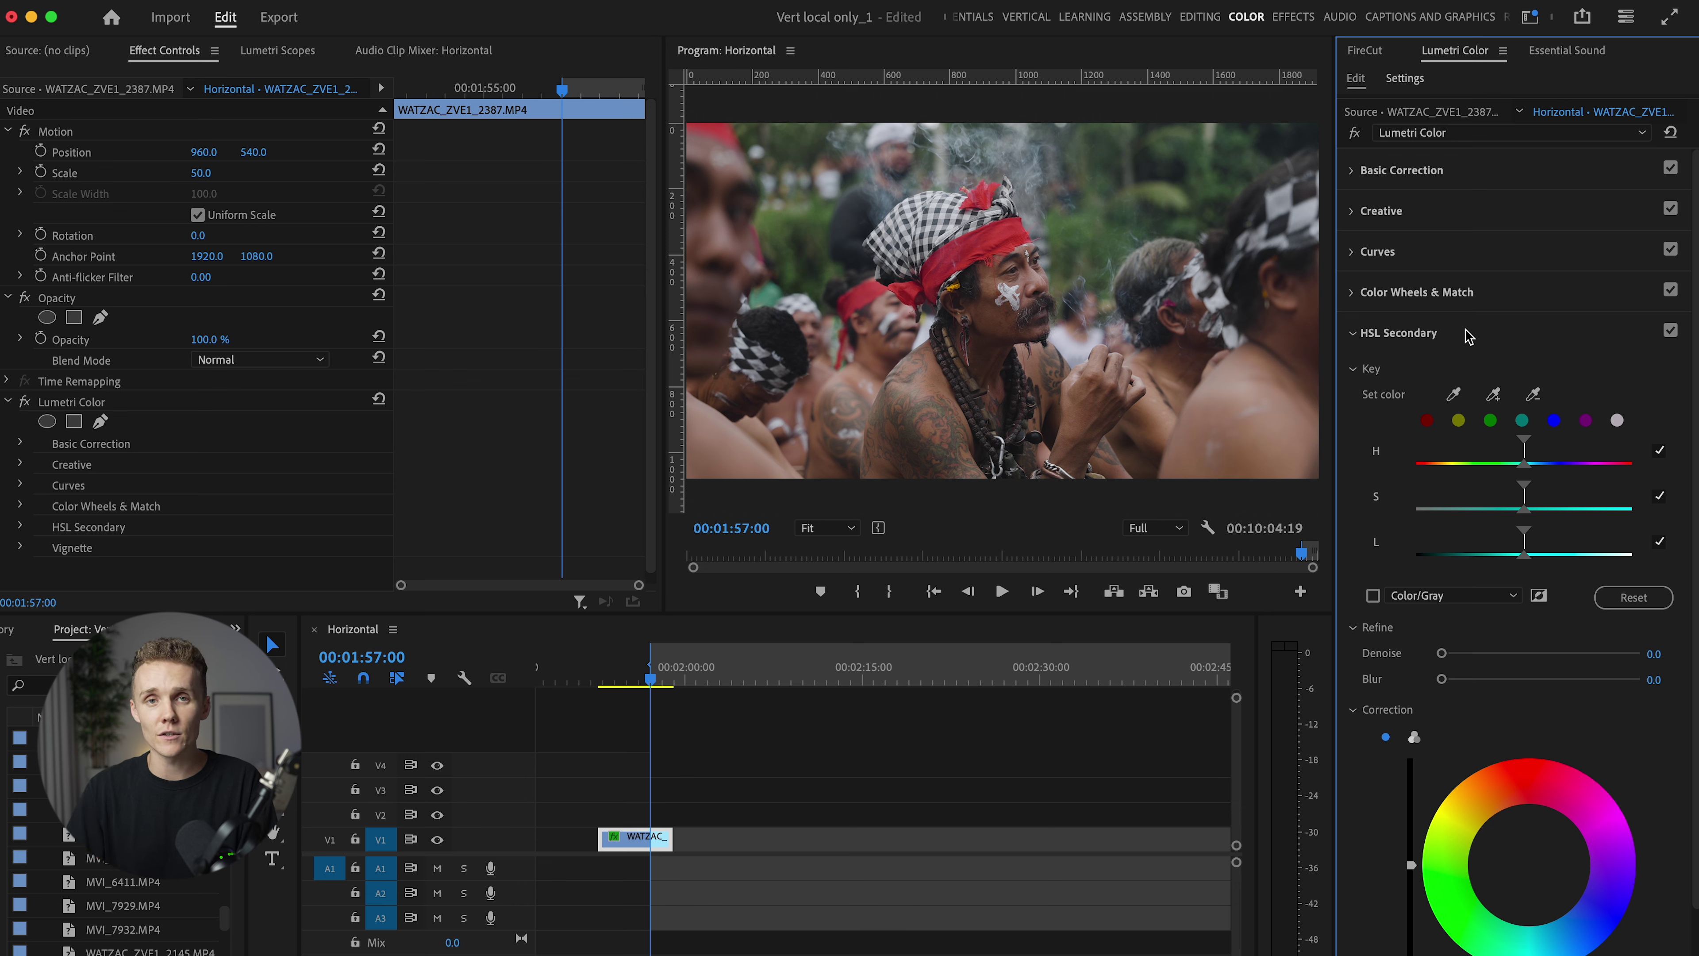
{"action": "left_click", "coordinate": [1465, 328]}
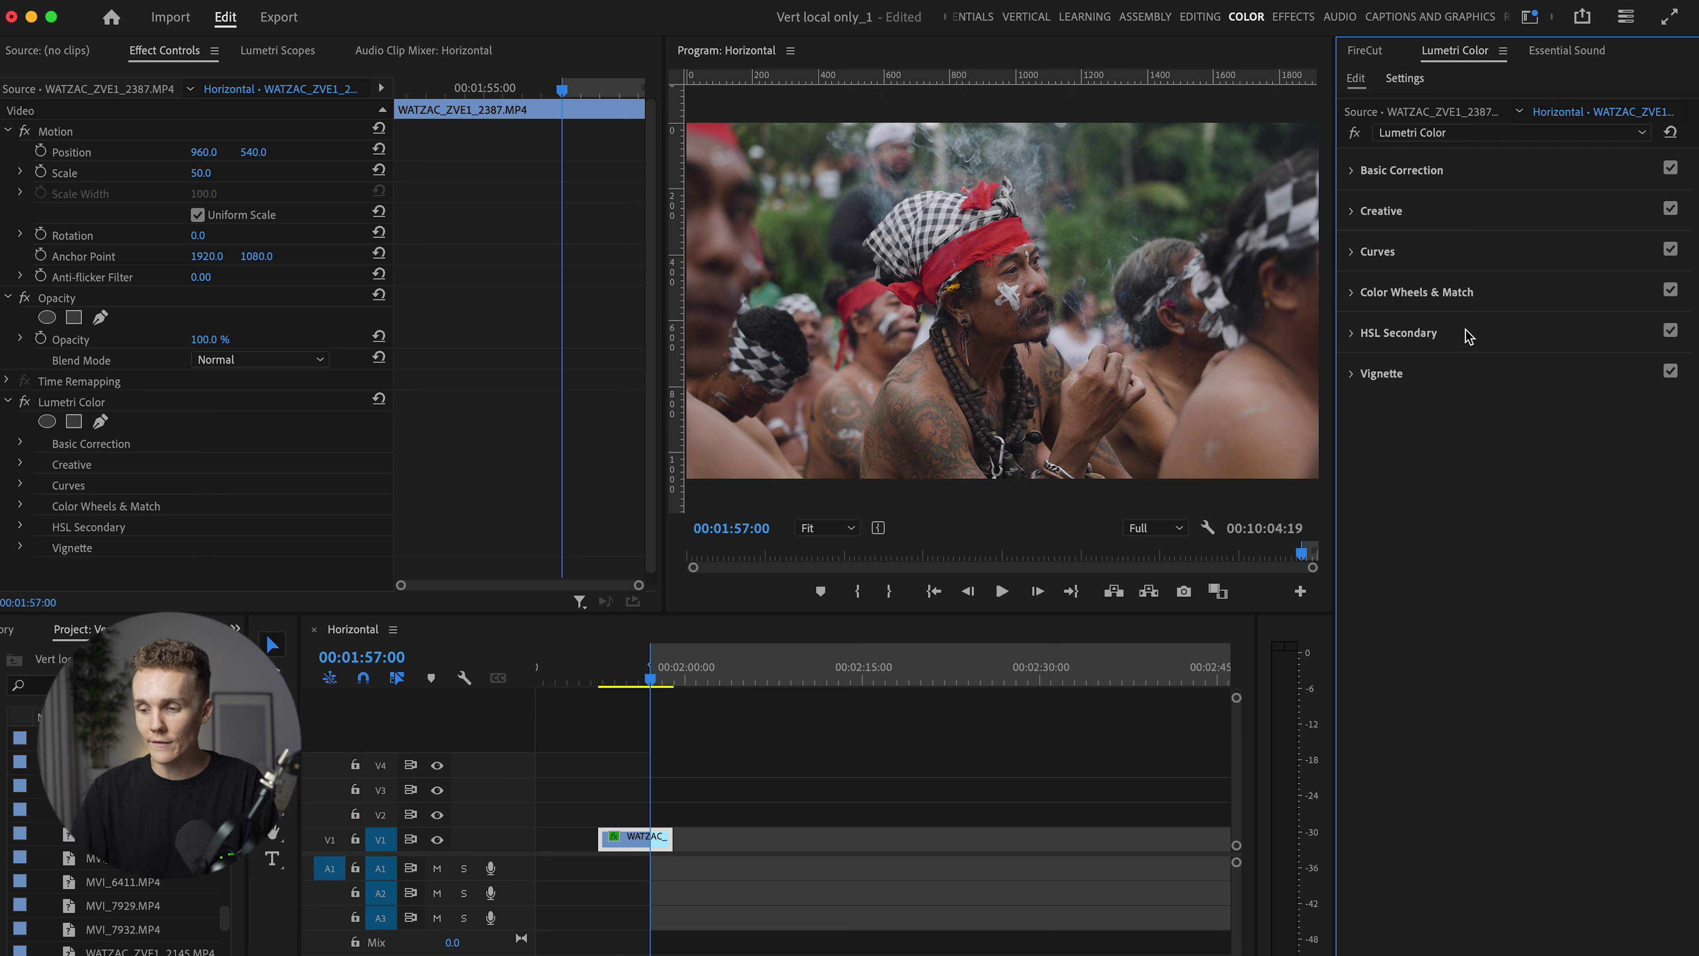
{"action": "left_click", "coordinate": [1429, 367]}
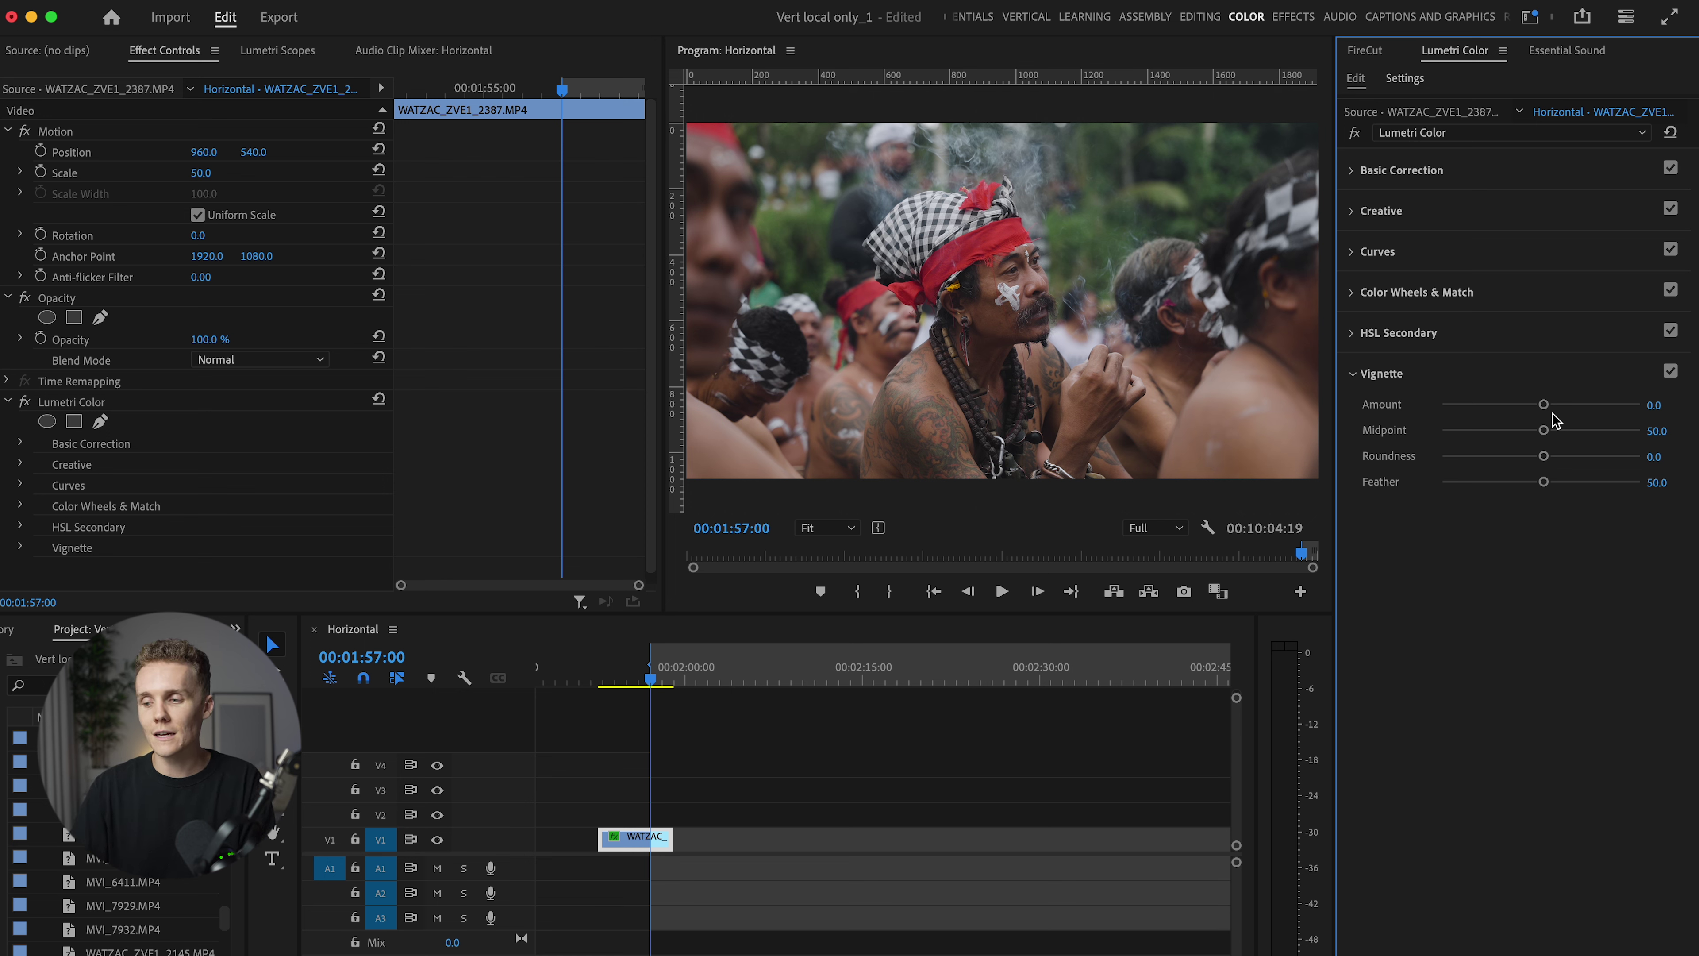
{"action": "left_click_drag", "start_coordinate": [1538, 409], "coordinate": [1525, 411]}
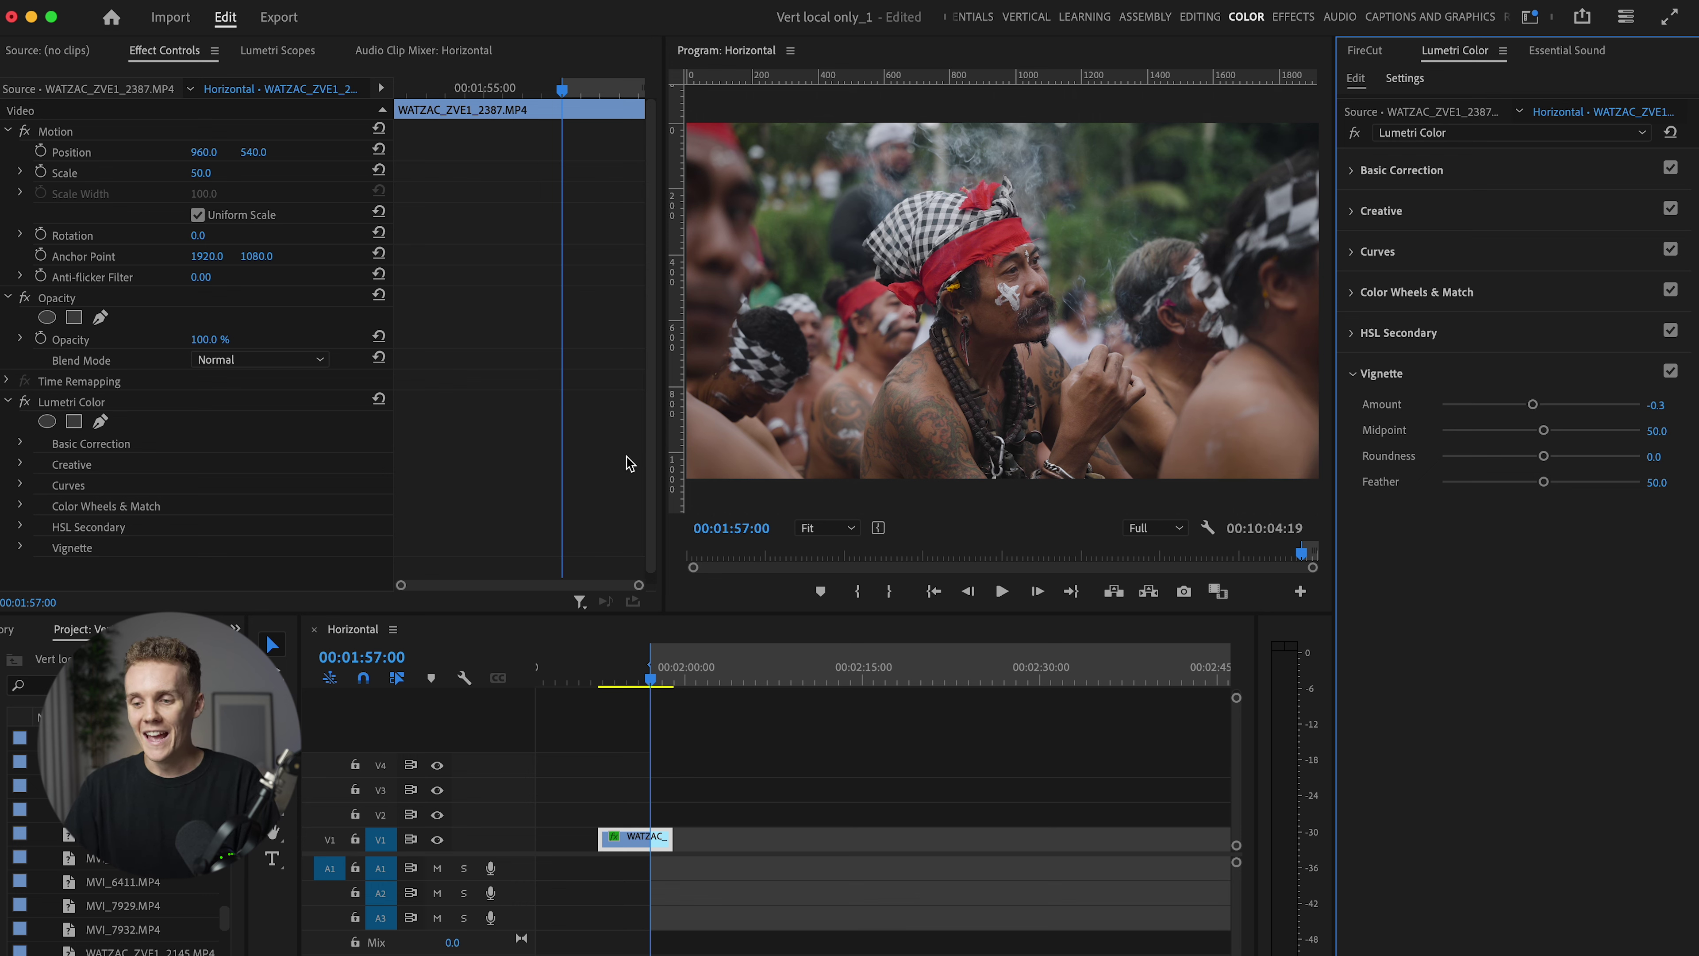
Step: Compare the image with the Lumetri effect and with the vignette off and on, and collapse the Vignette section
{"action": "left_click", "coordinate": [25, 402]}
{"action": "left_click", "coordinate": [26, 402]}
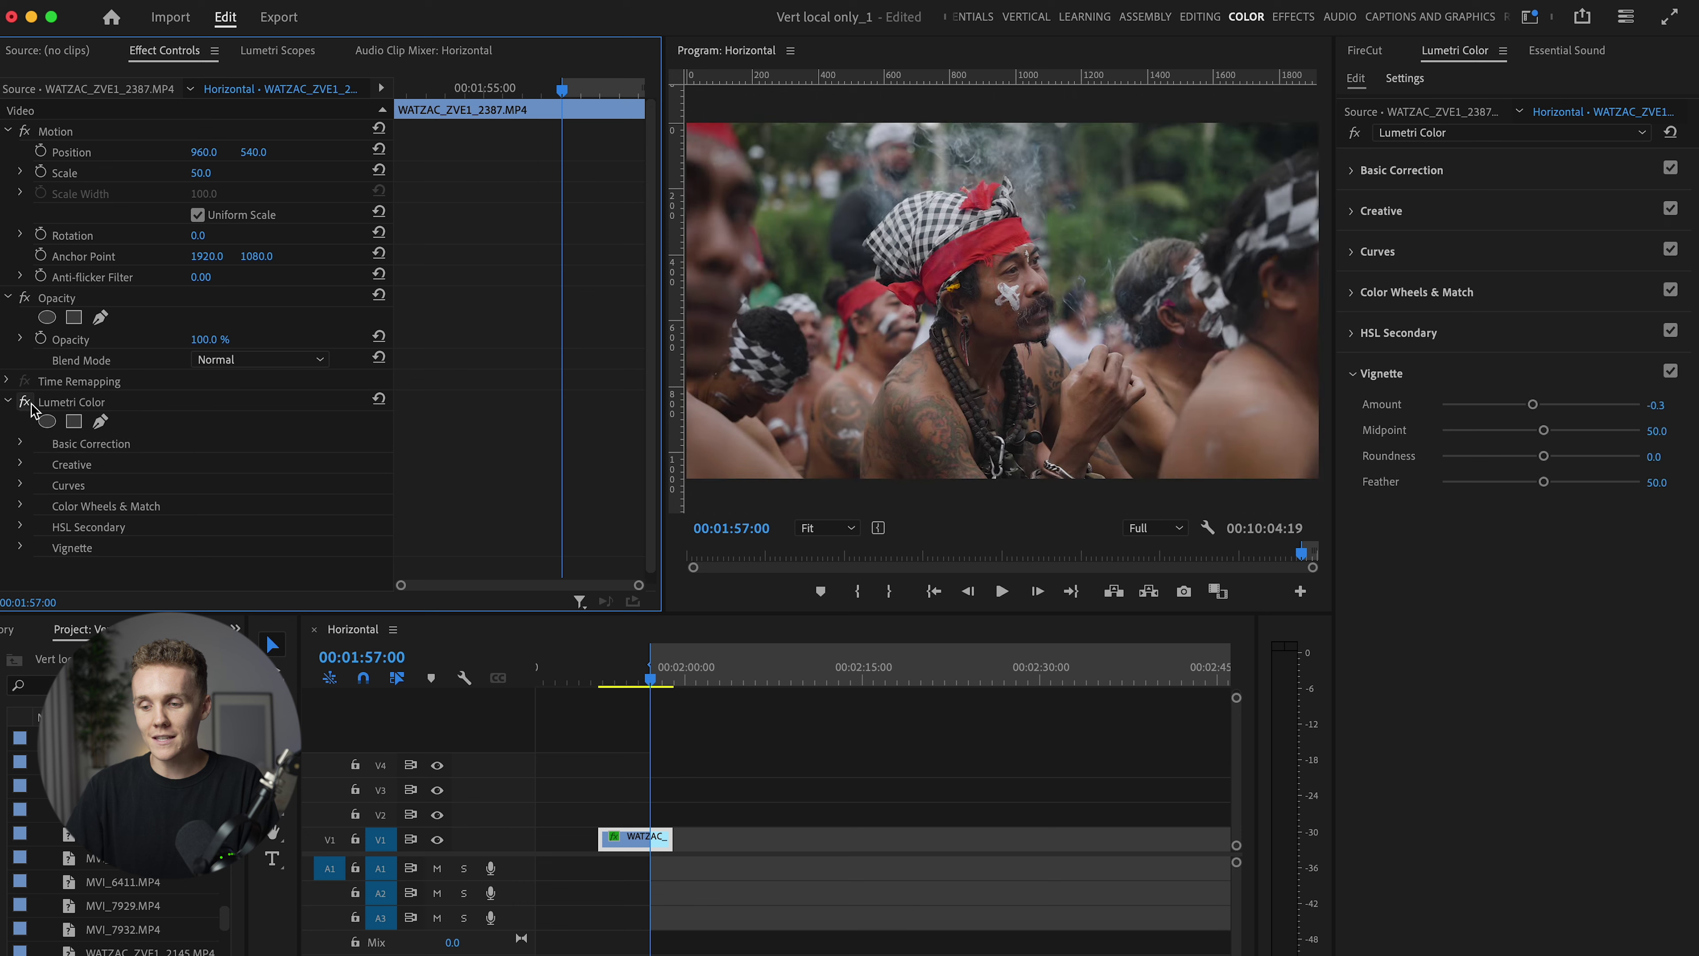
{"action": "left_click", "coordinate": [1671, 371]}
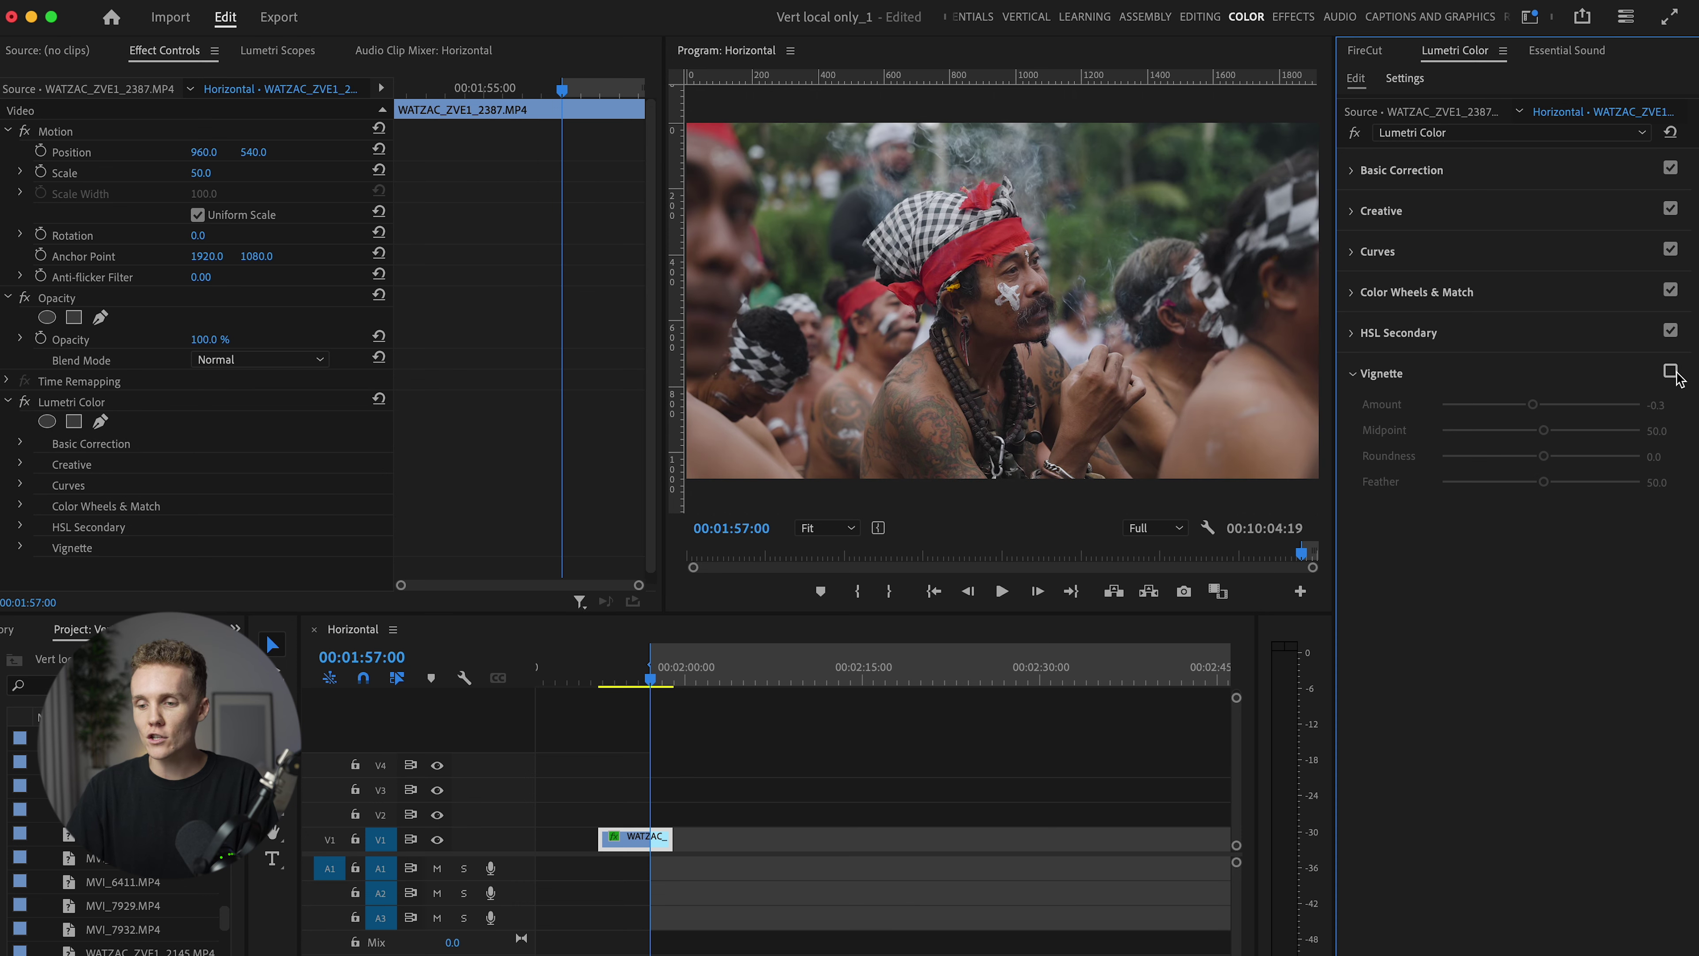
{"action": "left_click", "coordinate": [1671, 372]}
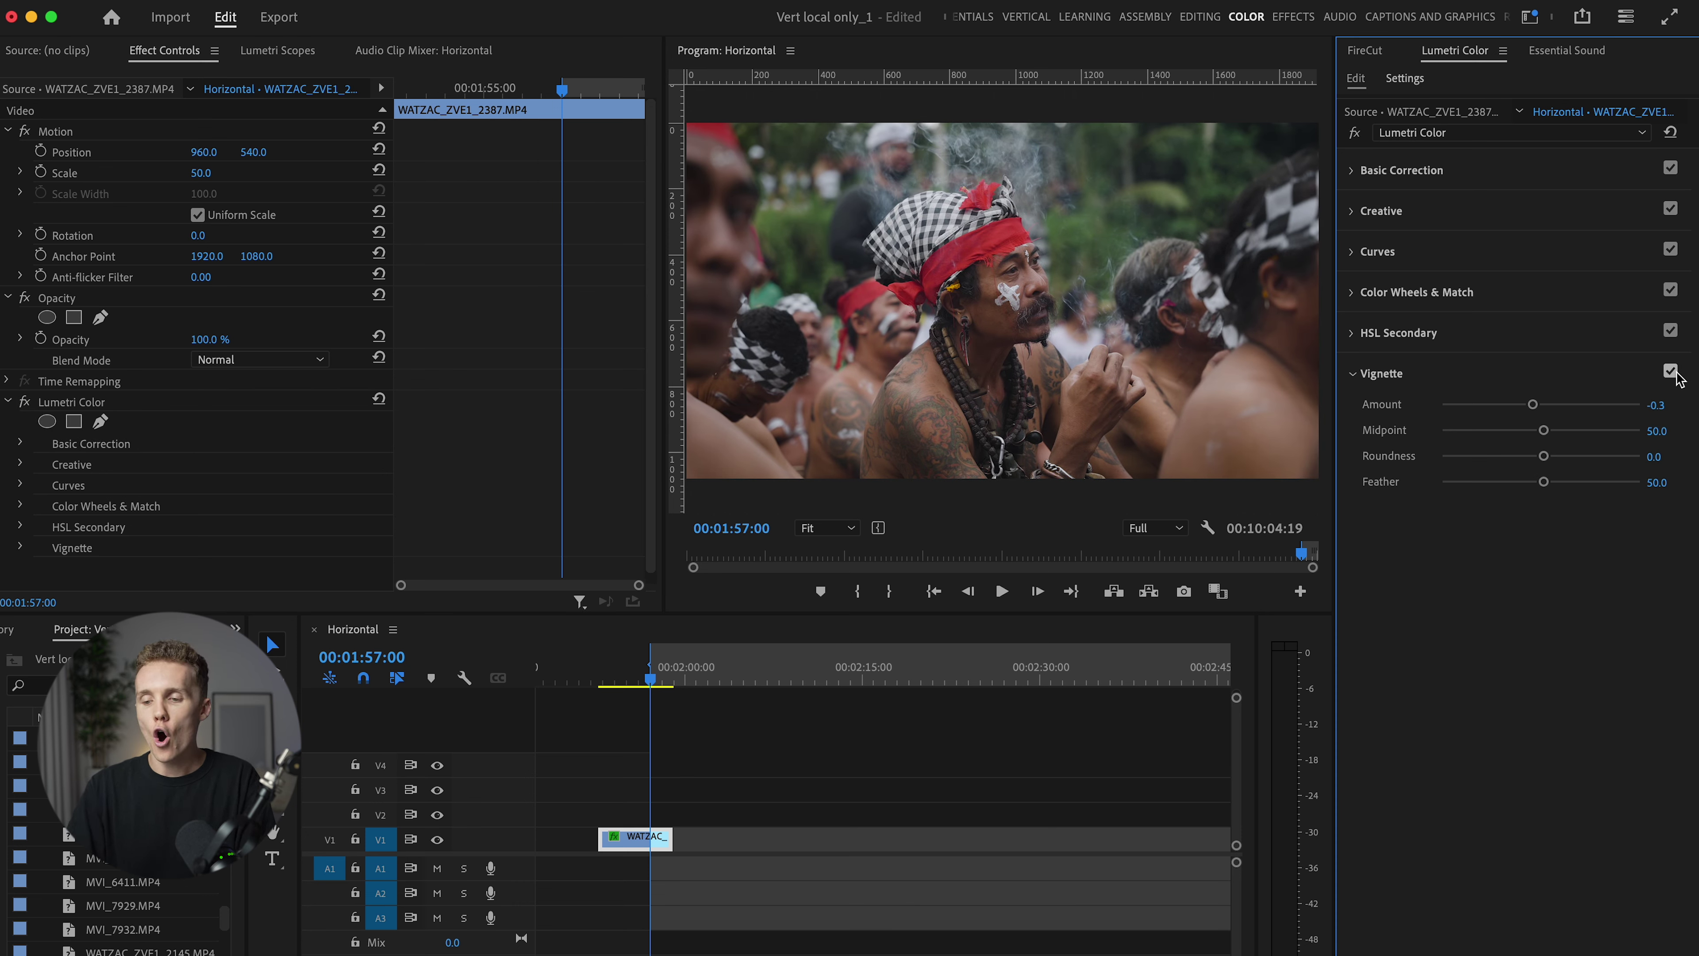
{"action": "left_click", "coordinate": [1676, 375]}
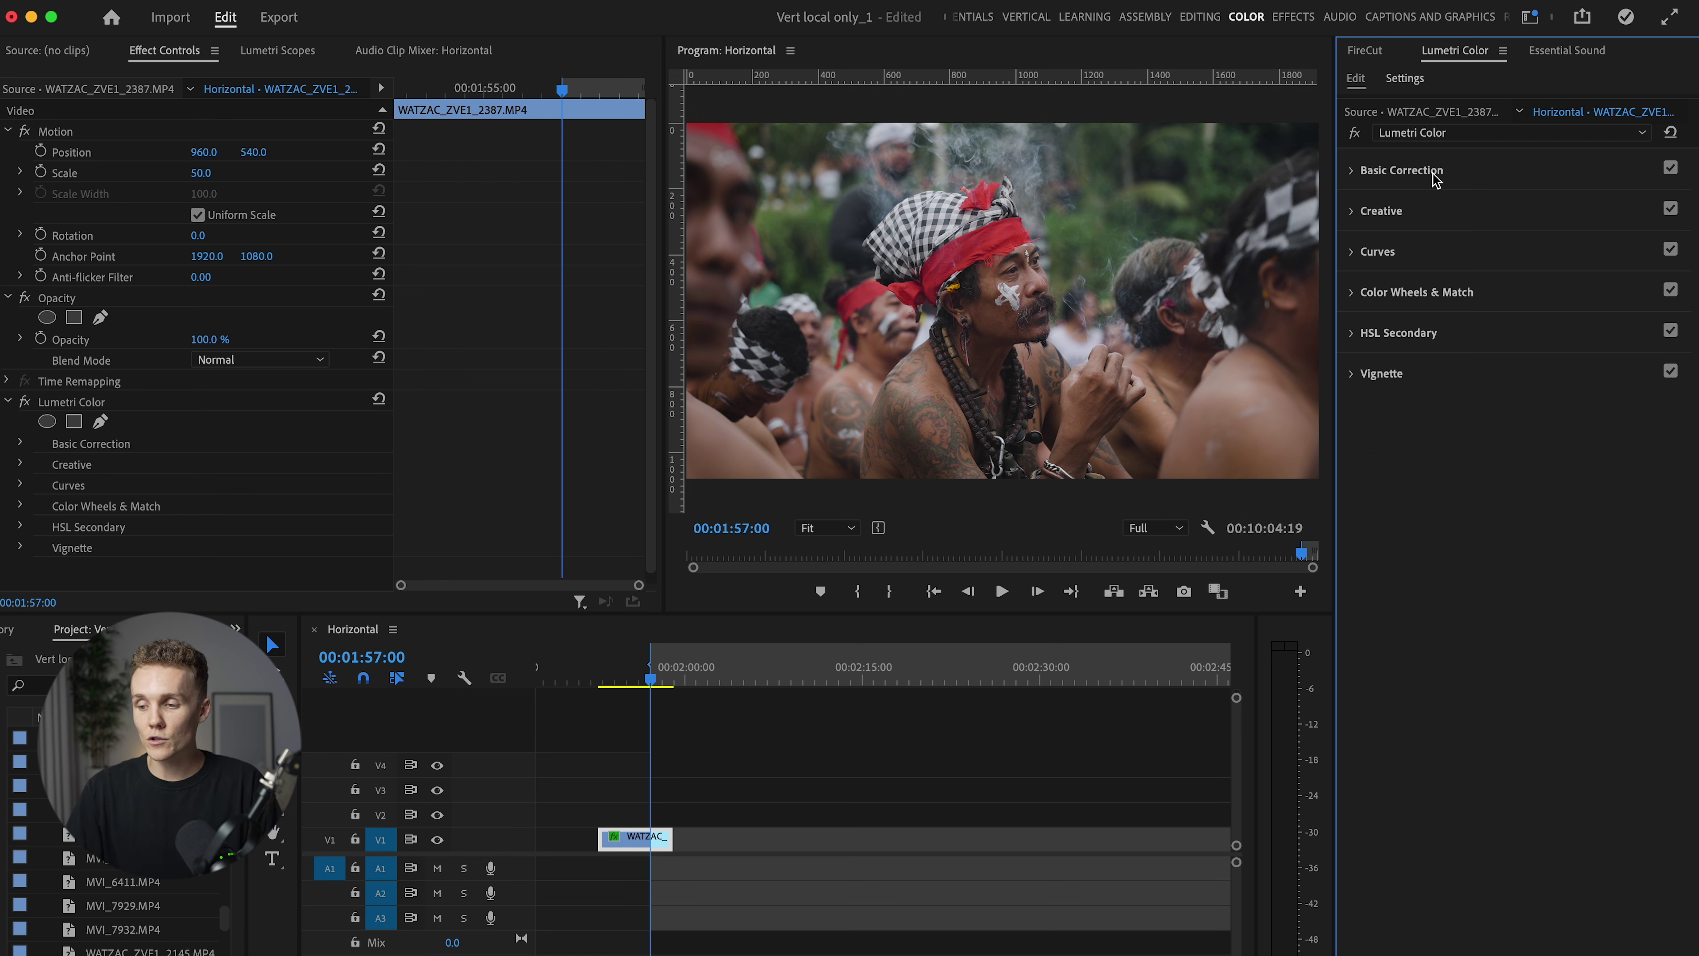
Step: Add a second Lumetri Color effect to the clip, collapse both effects, and toggle the second one off and on
{"action": "left_click", "coordinate": [1425, 139]}
{"action": "left_click", "coordinate": [1474, 179]}
{"action": "left_click", "coordinate": [8, 402]}
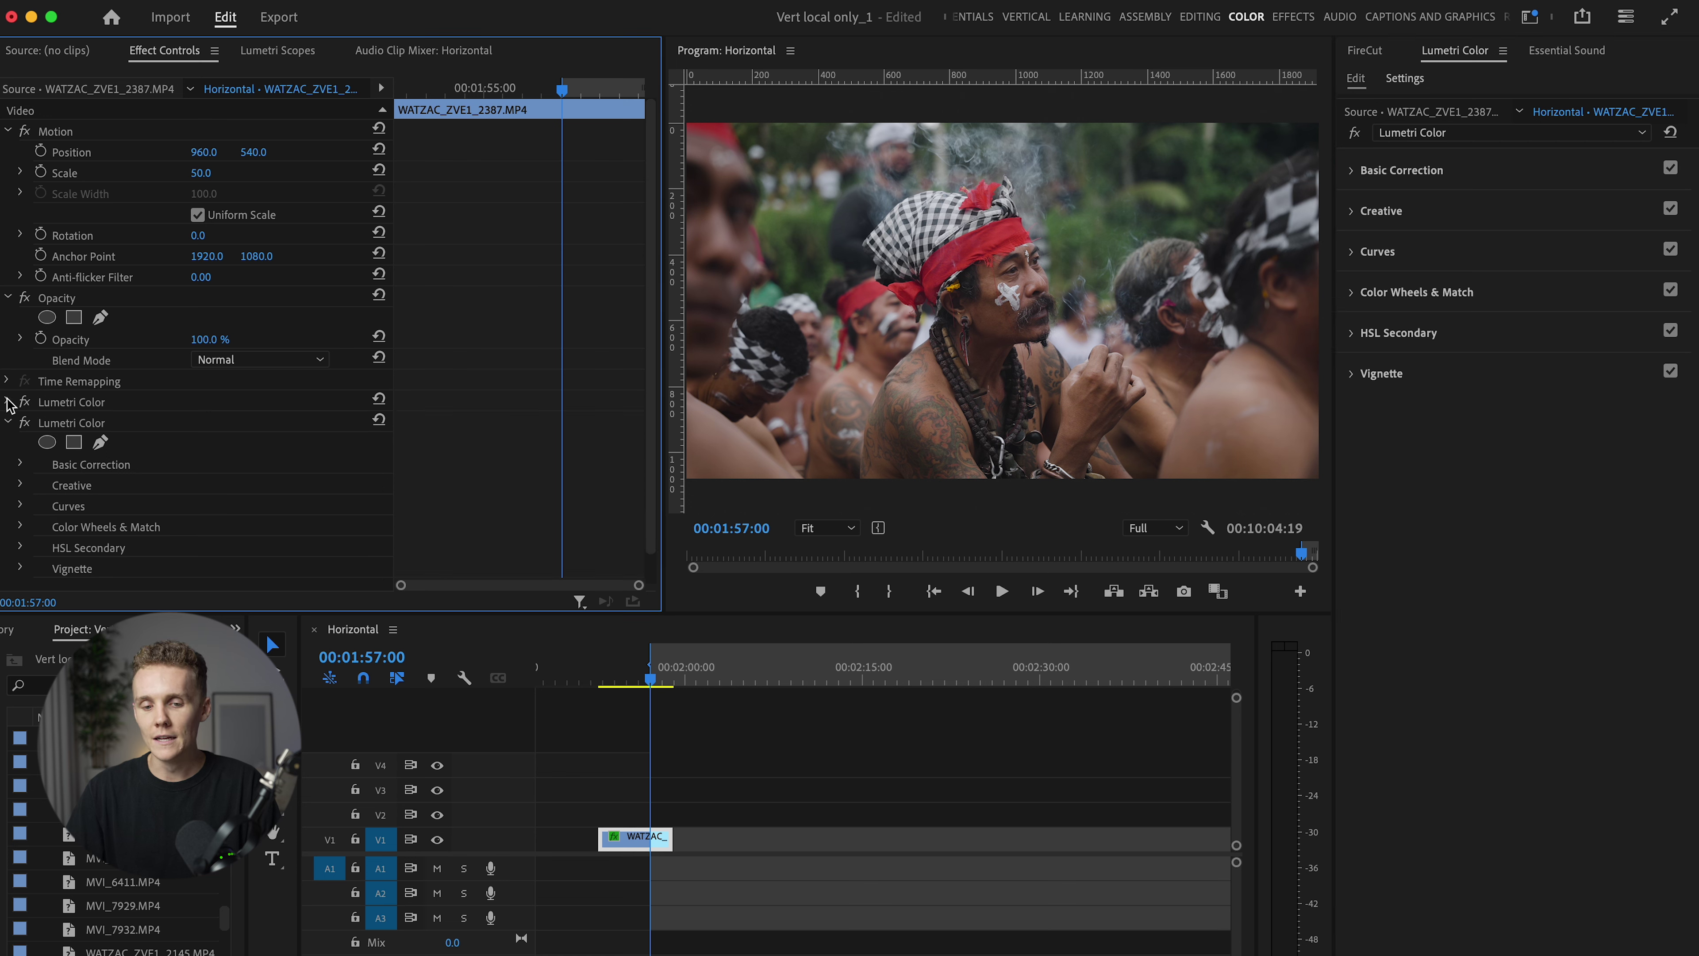
{"action": "left_click", "coordinate": [8, 422]}
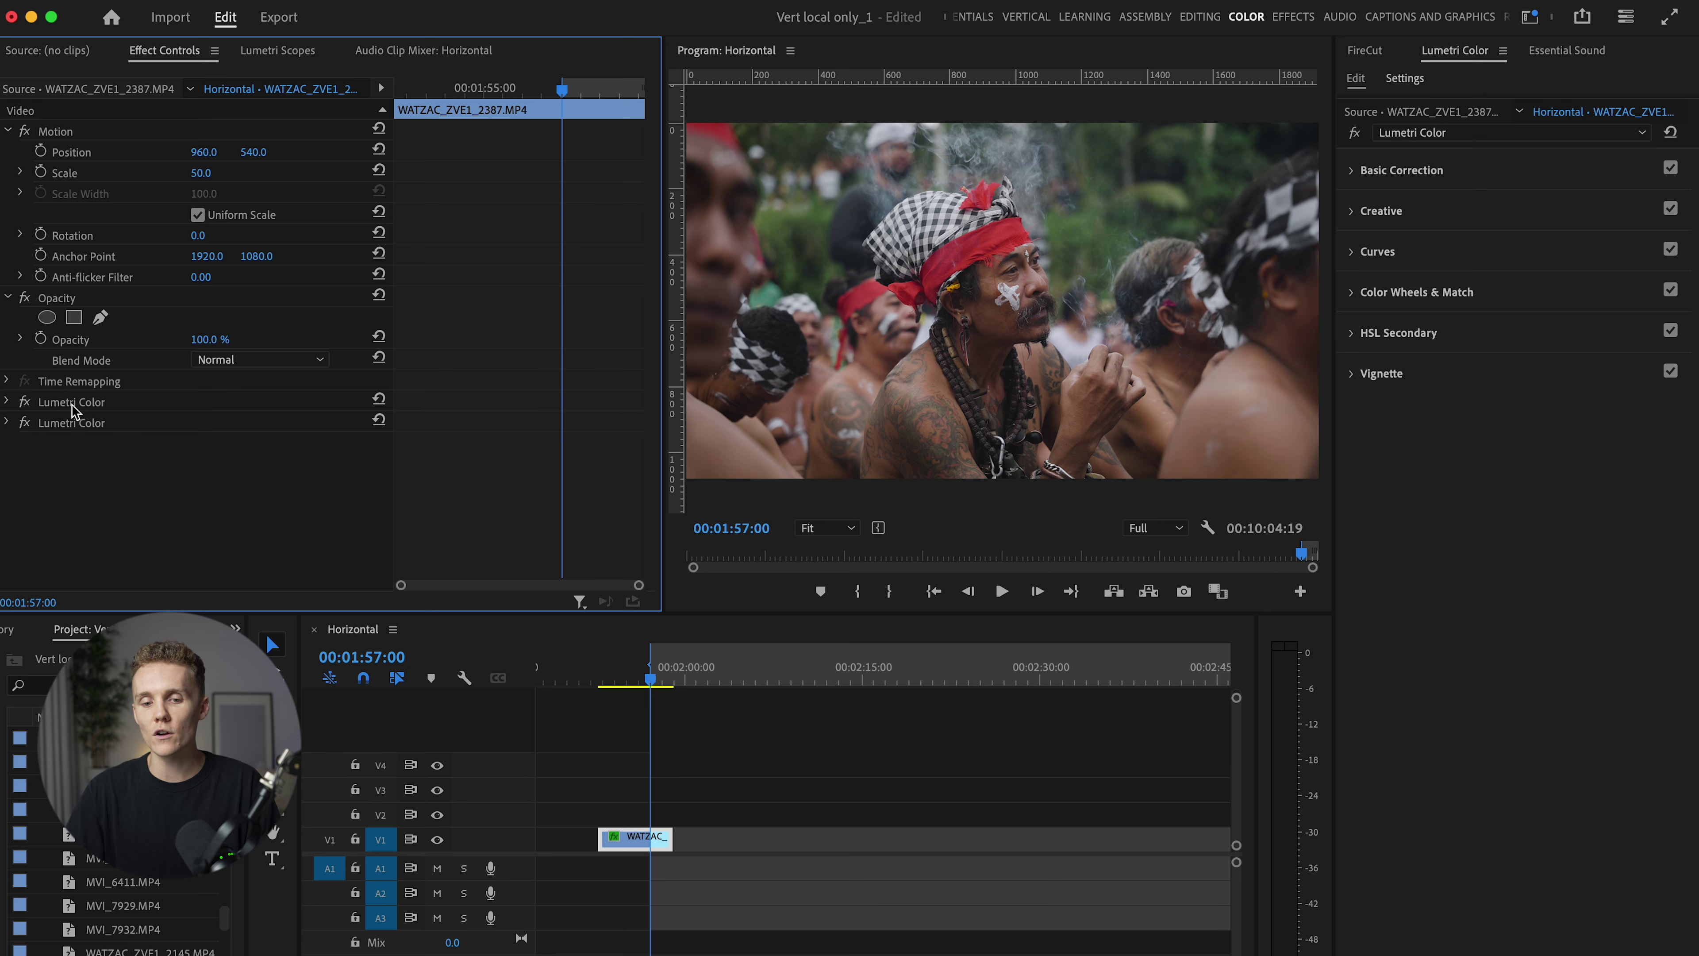
{"action": "left_click", "coordinate": [25, 422]}
{"action": "left_click", "coordinate": [26, 422]}
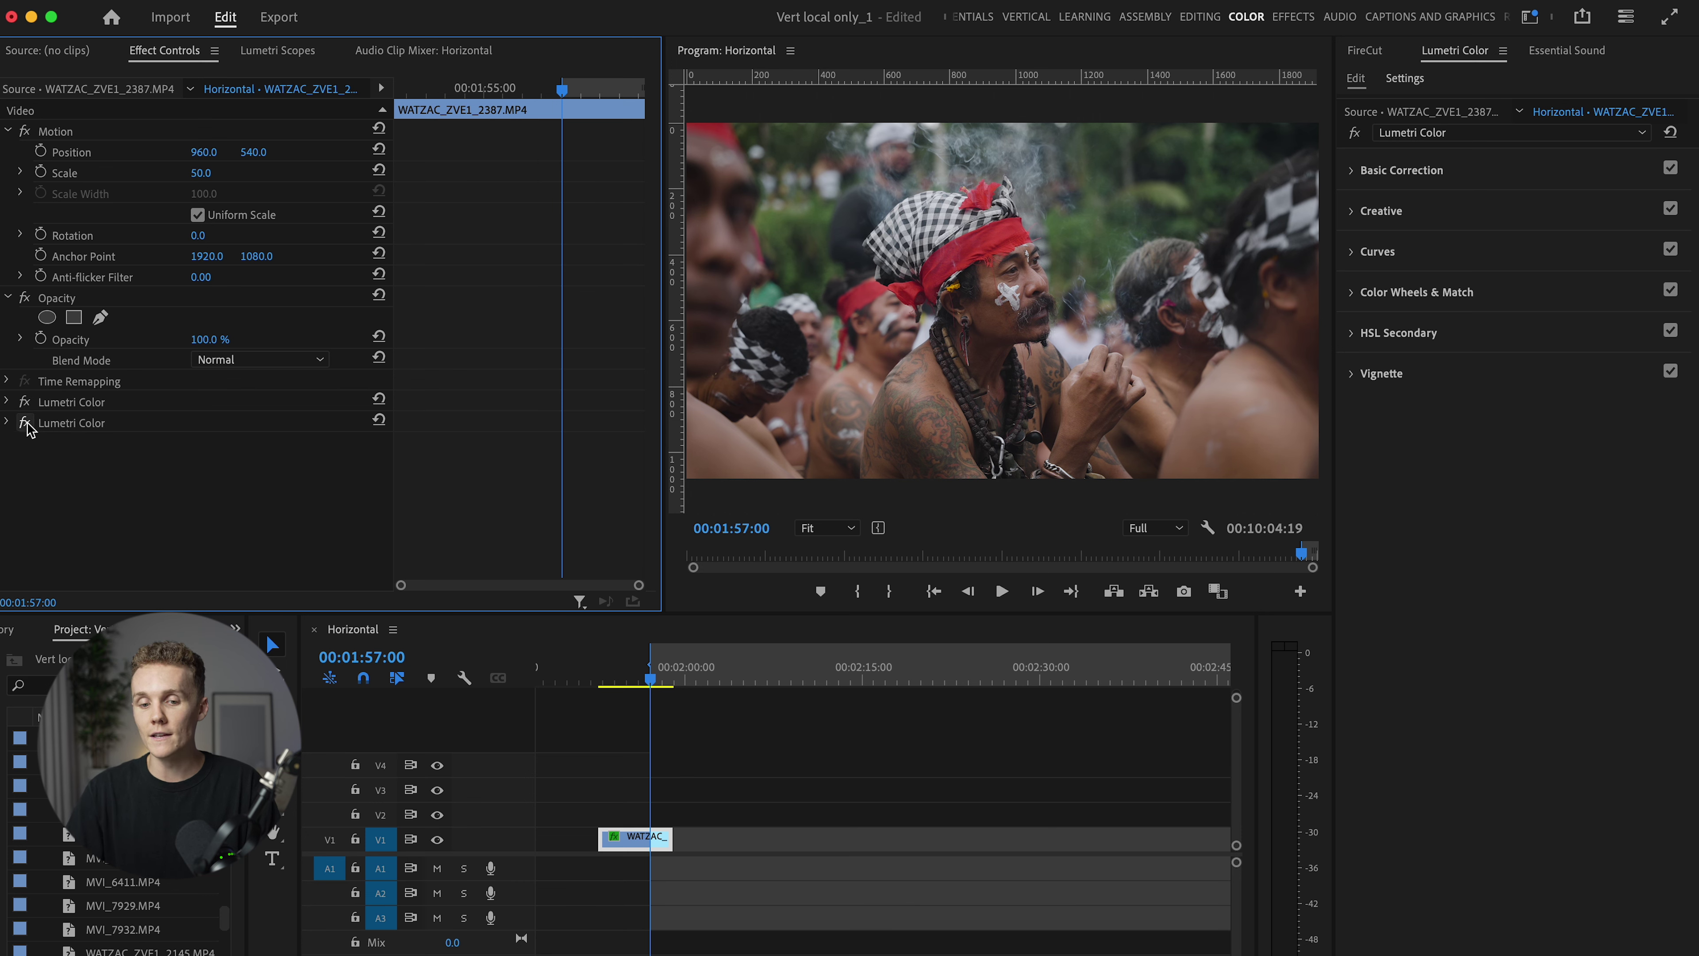
Step: Add an ellipse mask to the second Lumetri Color effect and enlarge it to cover most of the frame, extending above its upper edge
{"action": "left_click", "coordinate": [62, 423]}
{"action": "left_click", "coordinate": [47, 442]}
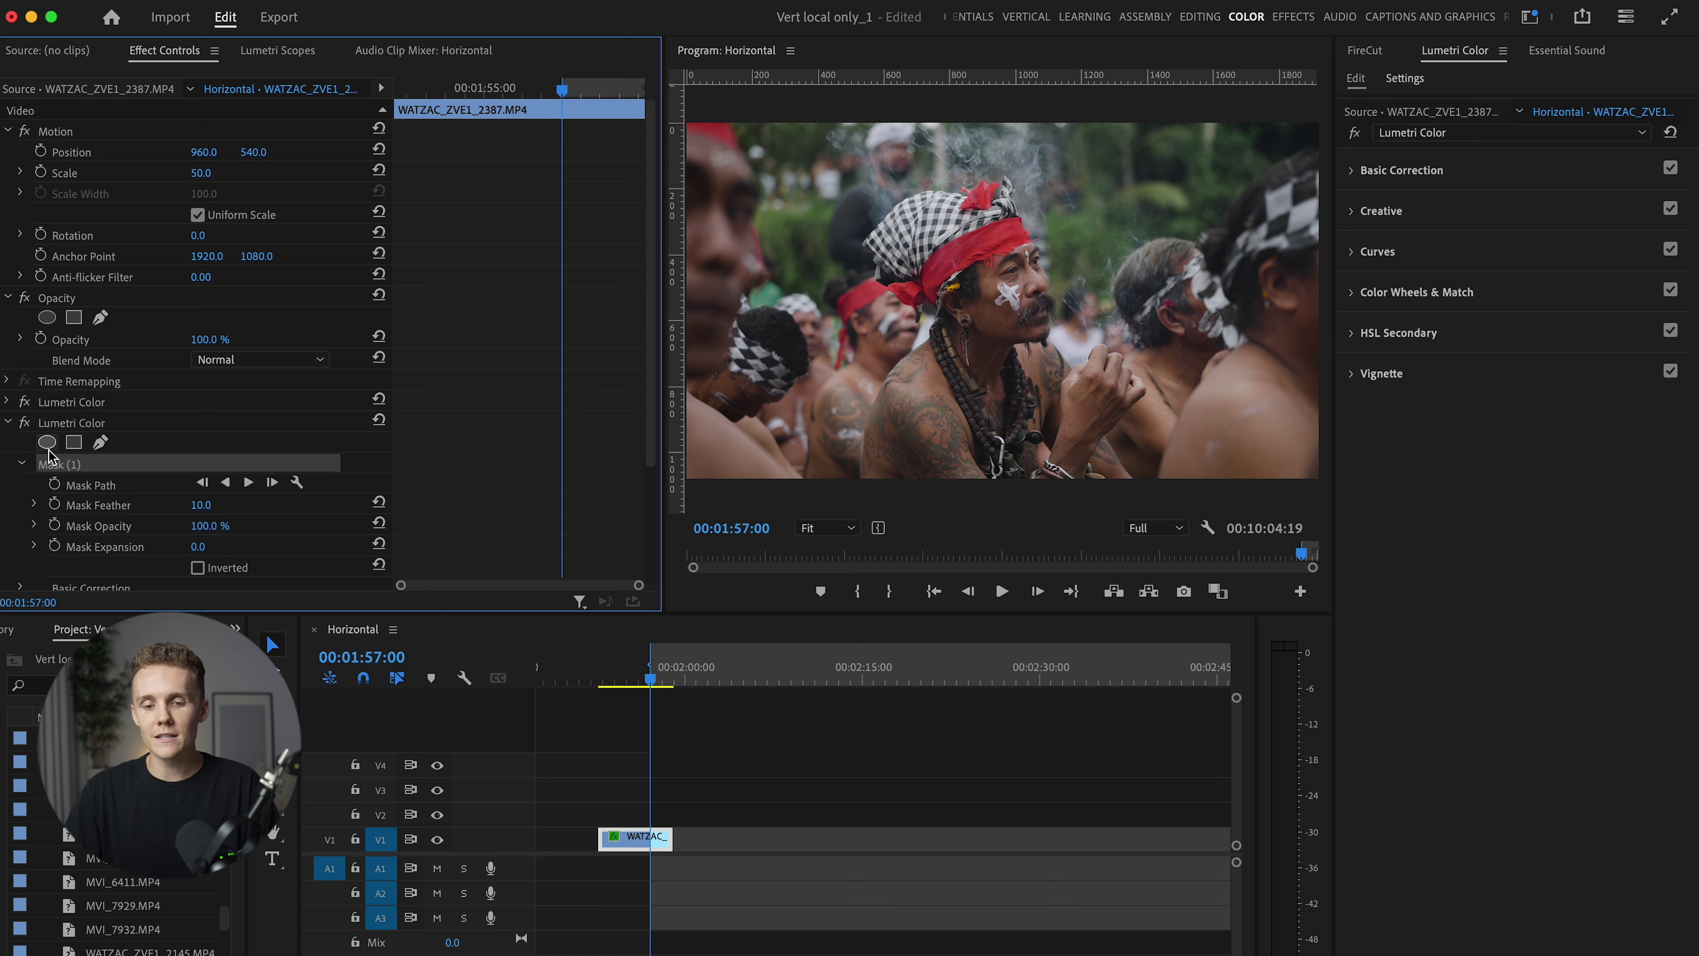
{"action": "left_click_drag", "start_coordinate": [1082, 302], "coordinate": [1279, 301]}
{"action": "left_click_drag", "start_coordinate": [933, 313], "coordinate": [711, 312]}
{"action": "mouse_move", "coordinate": [990, 213]}
{"action": "left_mouse_down"}
{"action": "mouse_move", "coordinate": [990, 90]}
{"action": "mouse_move", "coordinate": [992, 208]}
{"action": "left_mouse_up"}
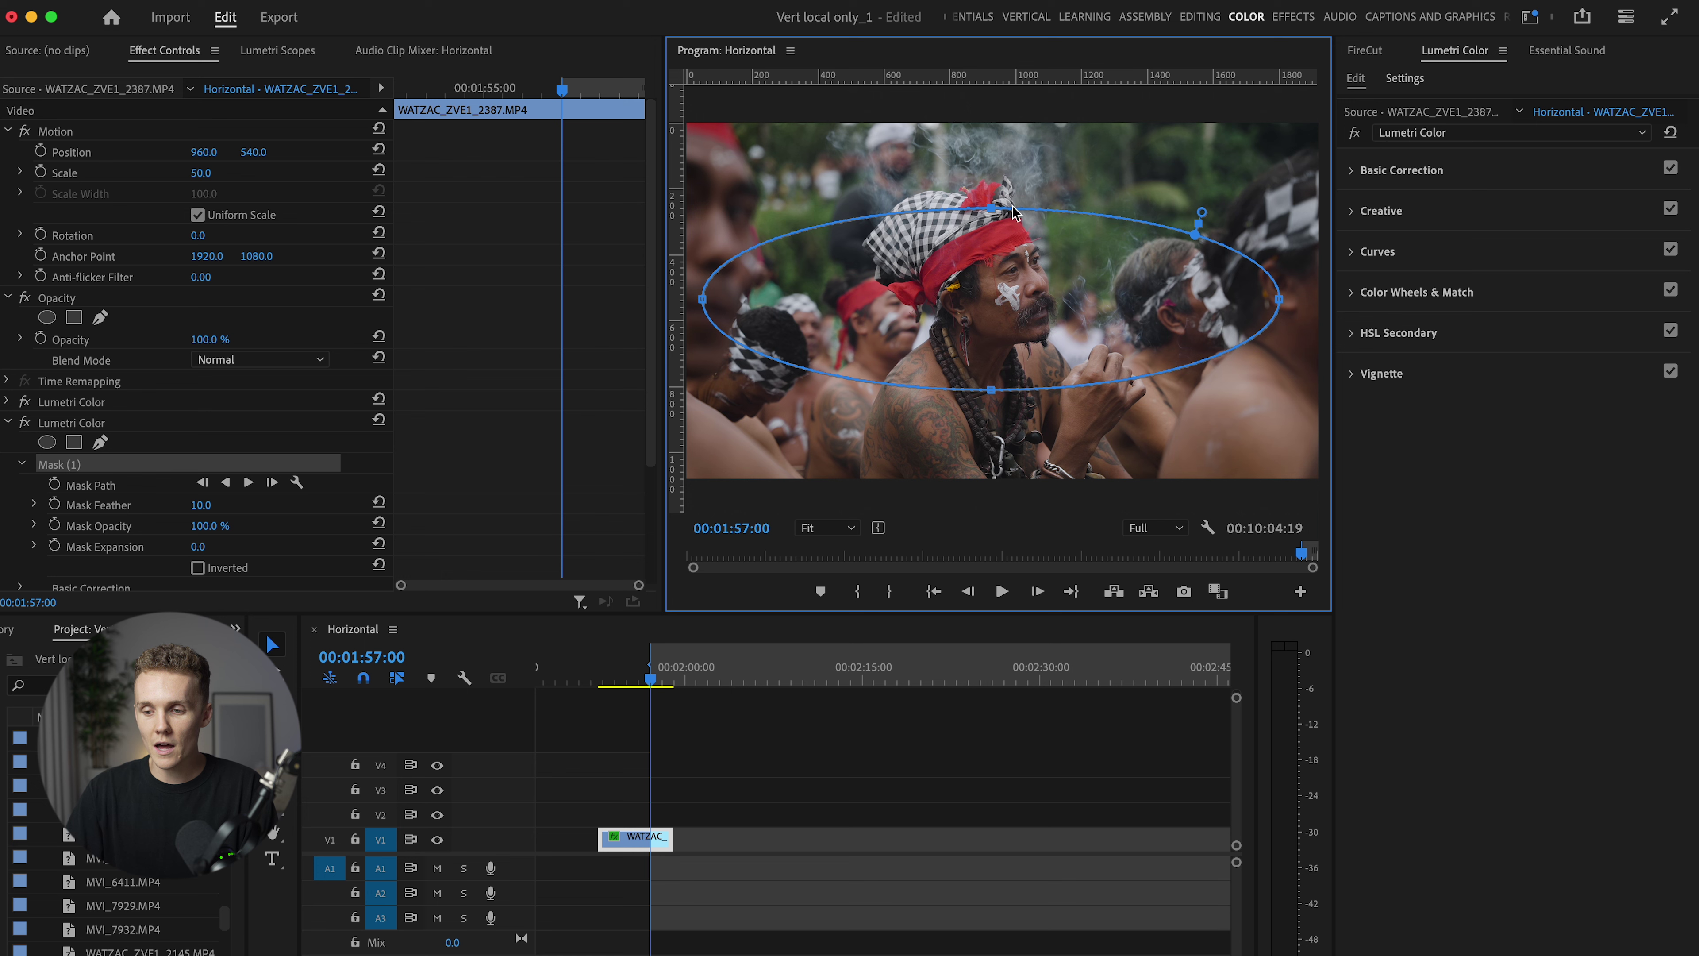
{"action": "left_click_drag", "start_coordinate": [993, 212], "coordinate": [995, 3]}
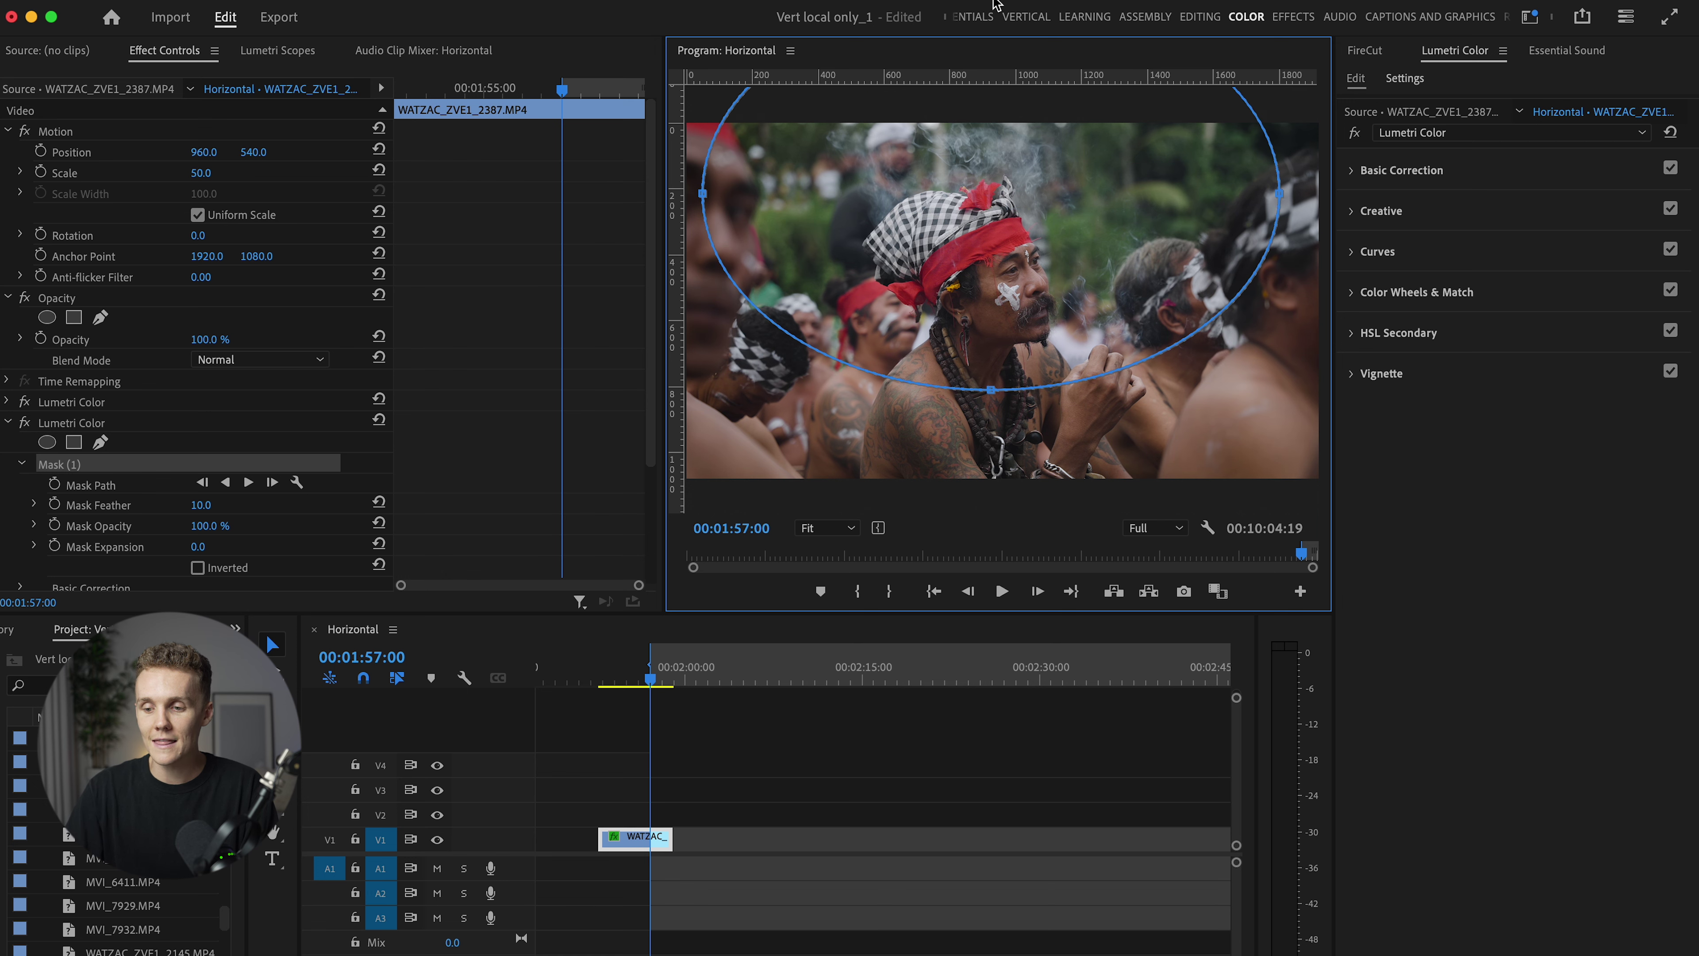
{"action": "left_click_drag", "start_coordinate": [990, 394], "coordinate": [993, 457]}
Step: Set the ellipse mask's feather to 462 and expansion to 127, and narrow the ellipse from both sides around the central man
{"action": "left_click", "coordinate": [200, 508]}
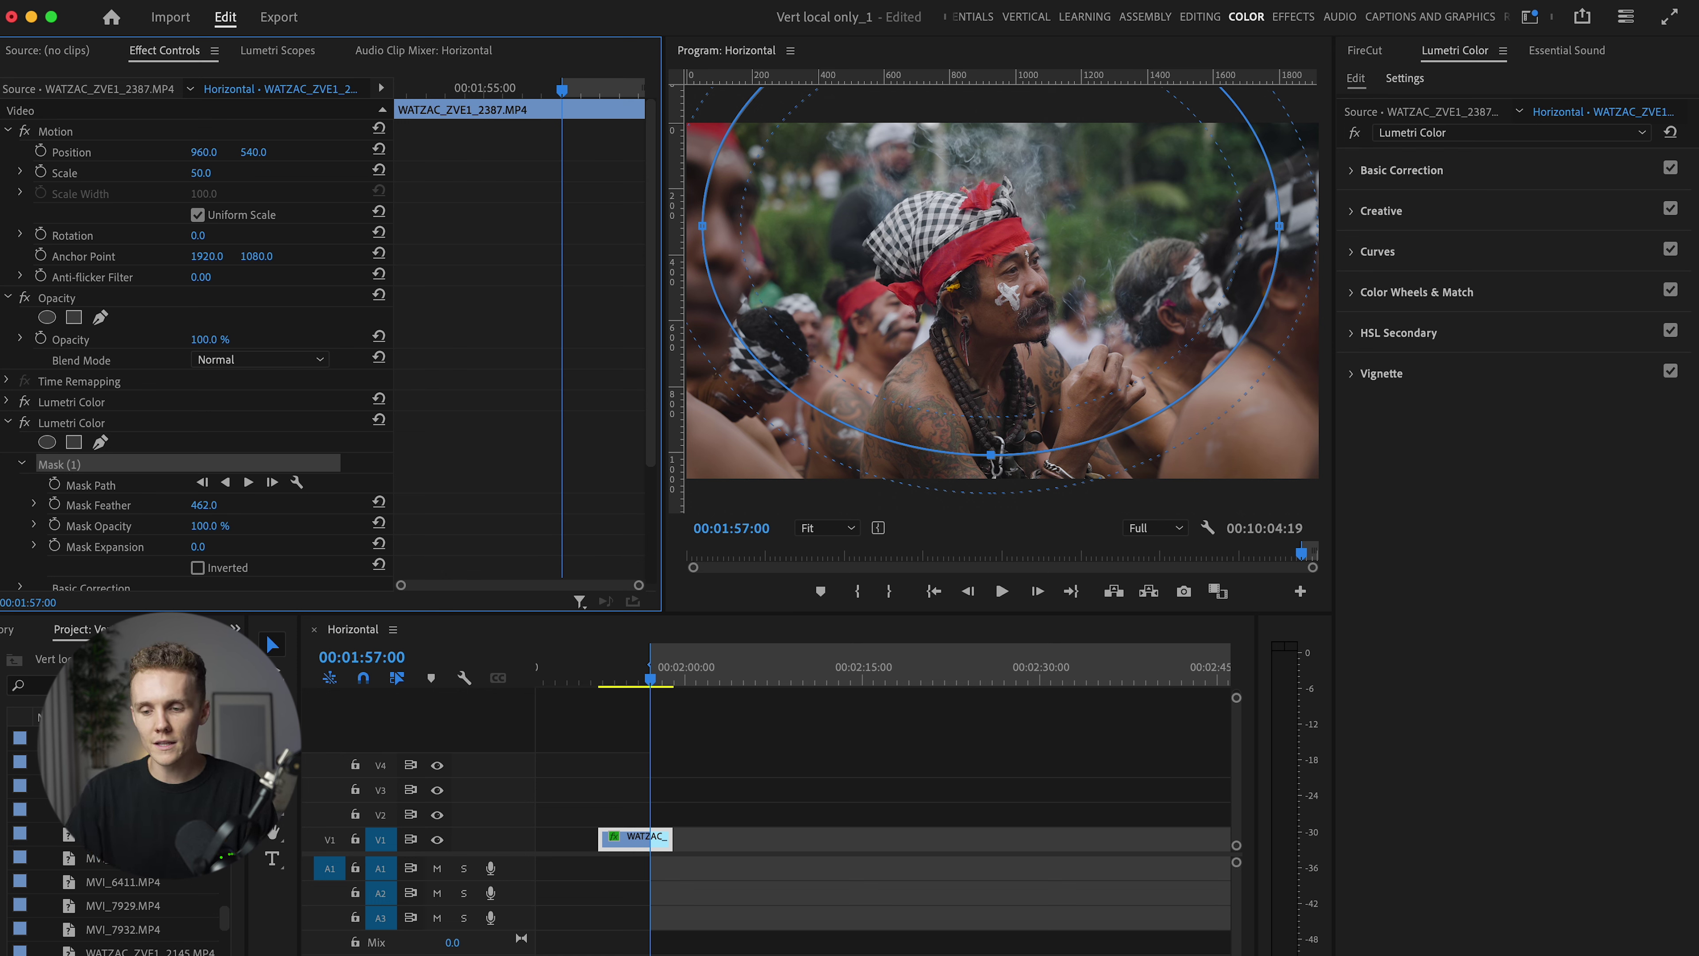
{"action": "left_click", "coordinate": [198, 546]}
{"action": "type", "text": "14"}
{"action": "key", "text": "Return"}
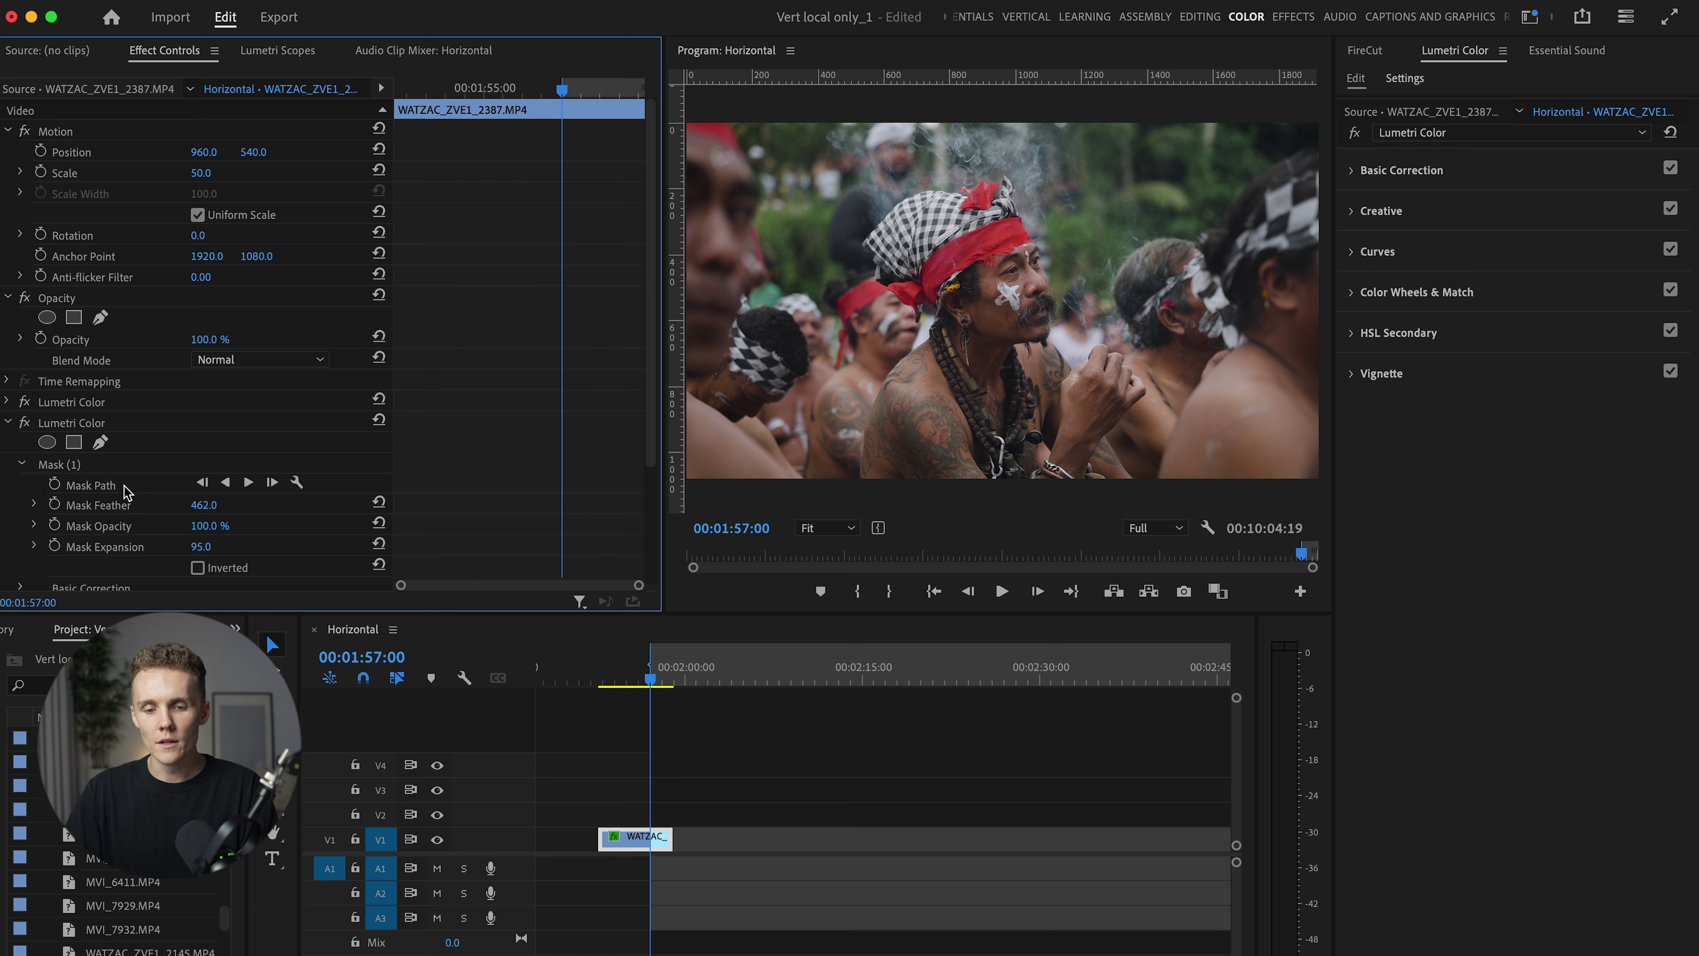
{"action": "left_click", "coordinate": [102, 465]}
{"action": "left_click_drag", "start_coordinate": [200, 548], "coordinate": [221, 548]}
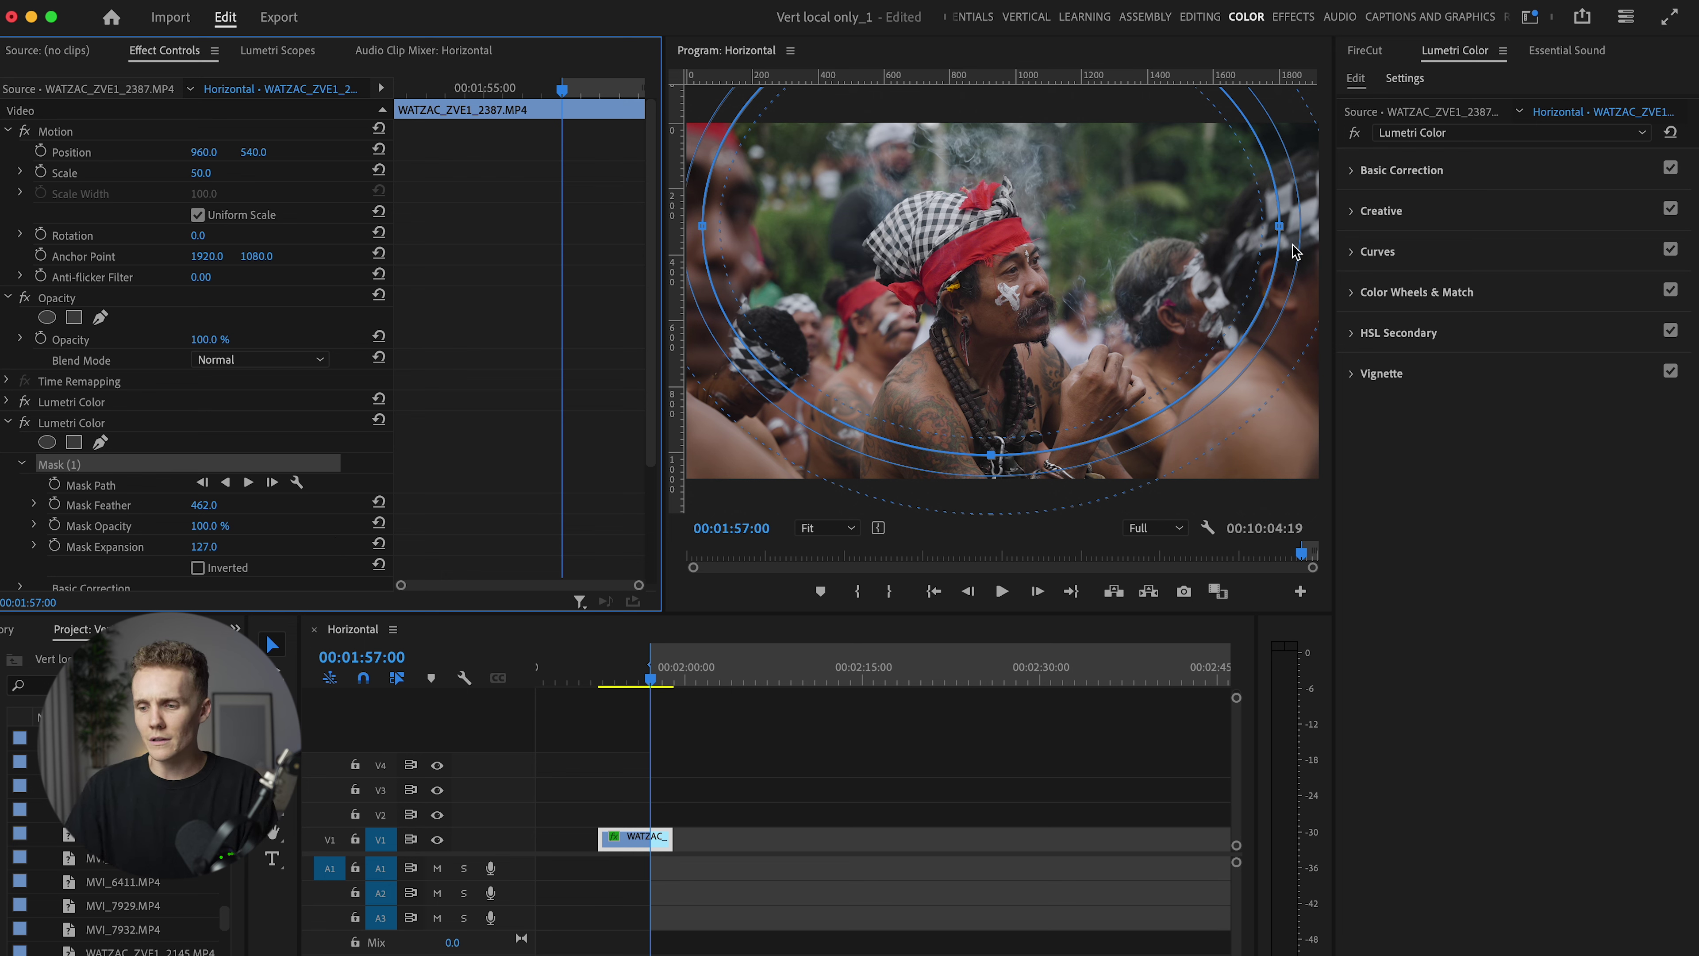
{"action": "left_click_drag", "start_coordinate": [1281, 235], "coordinate": [1223, 236]}
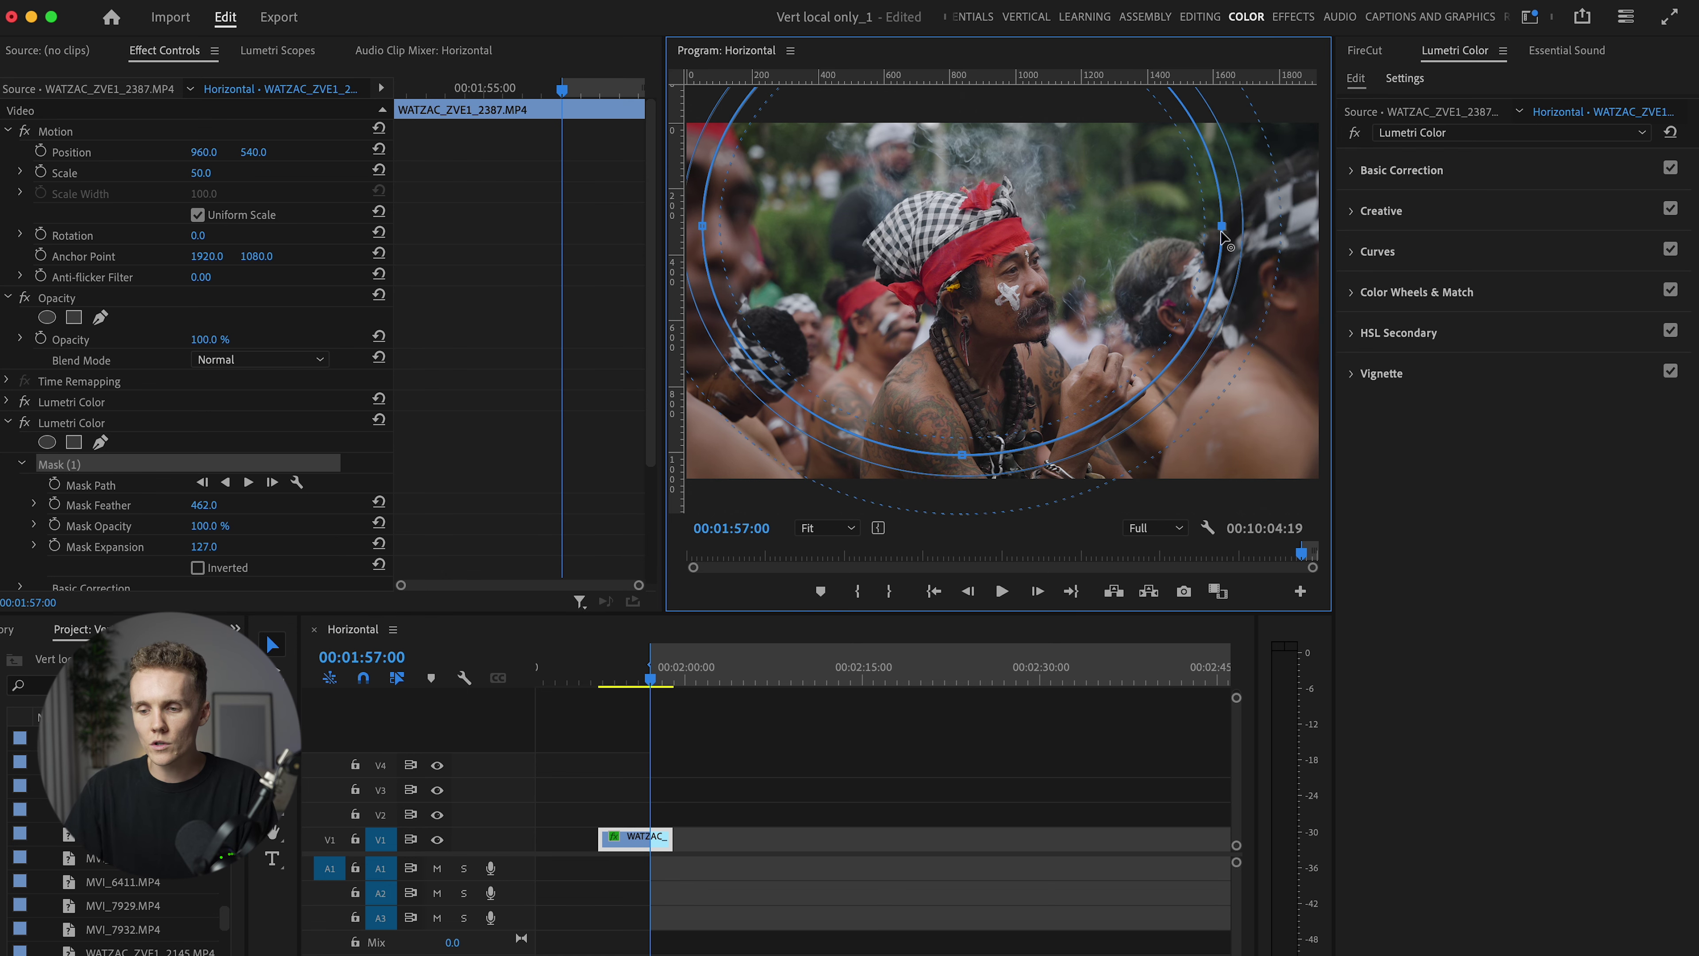
{"action": "left_click_drag", "start_coordinate": [702, 226], "coordinate": [752, 234]}
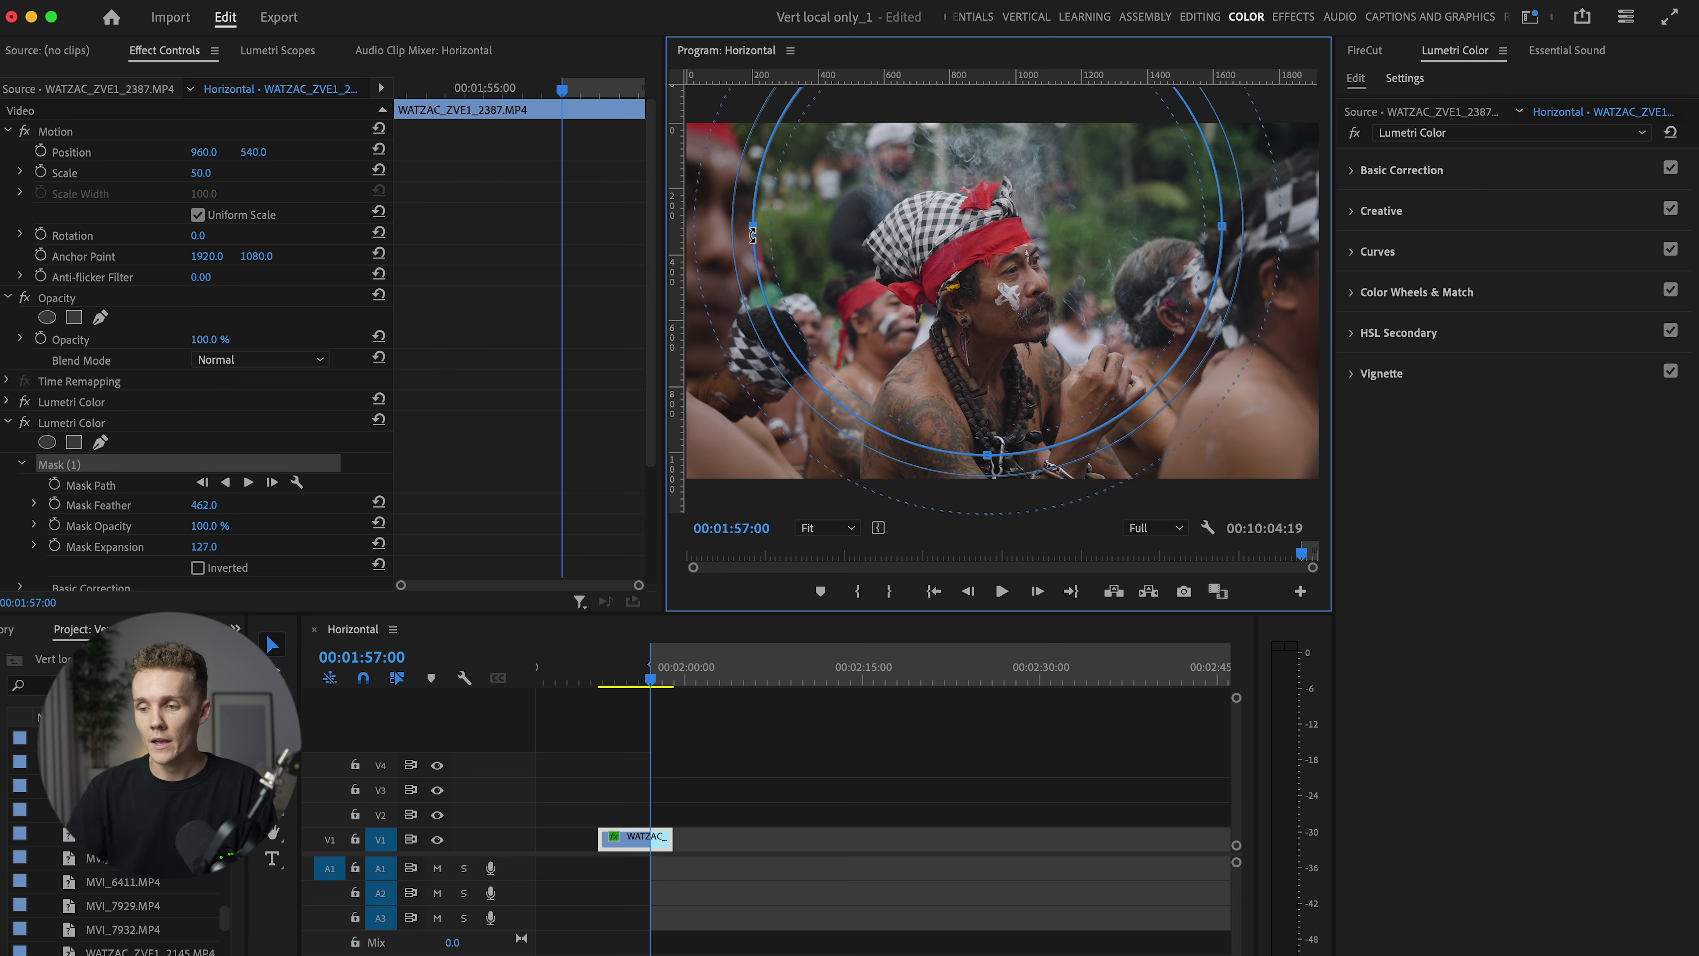
Step: Invert the ellipse mask, set the second effect's Shadows to -10.4, and check the clip without the mask outline
{"action": "left_click", "coordinate": [1467, 180]}
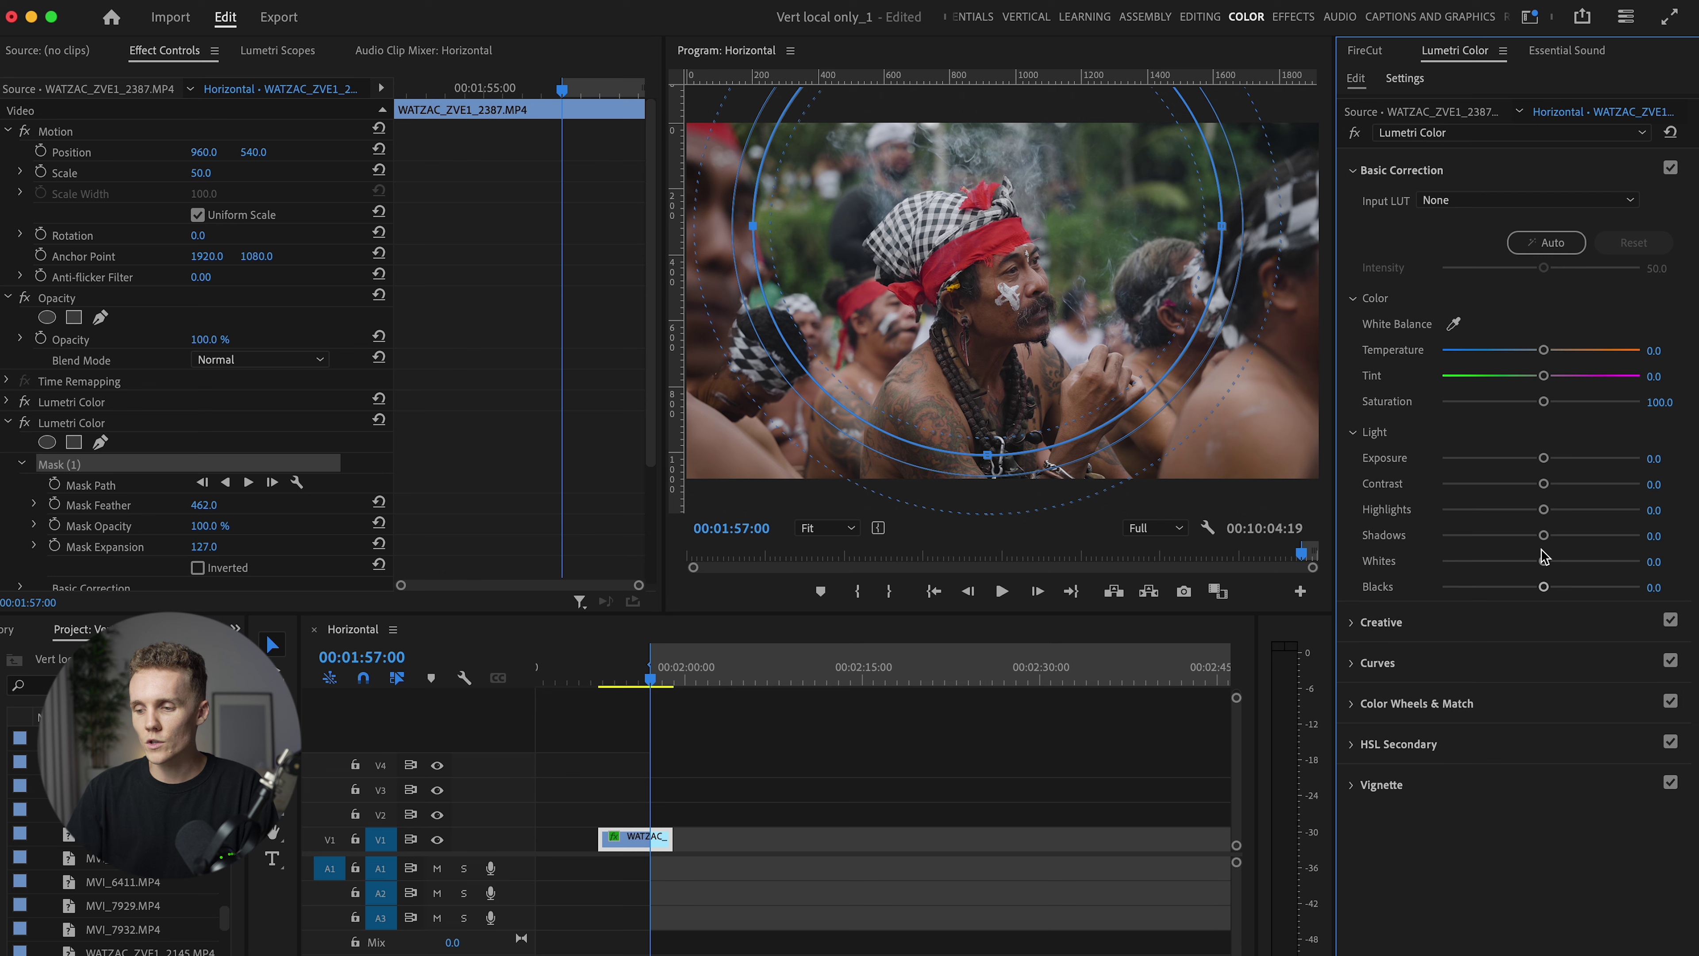
{"action": "left_click_drag", "start_coordinate": [1541, 536], "coordinate": [1465, 541]}
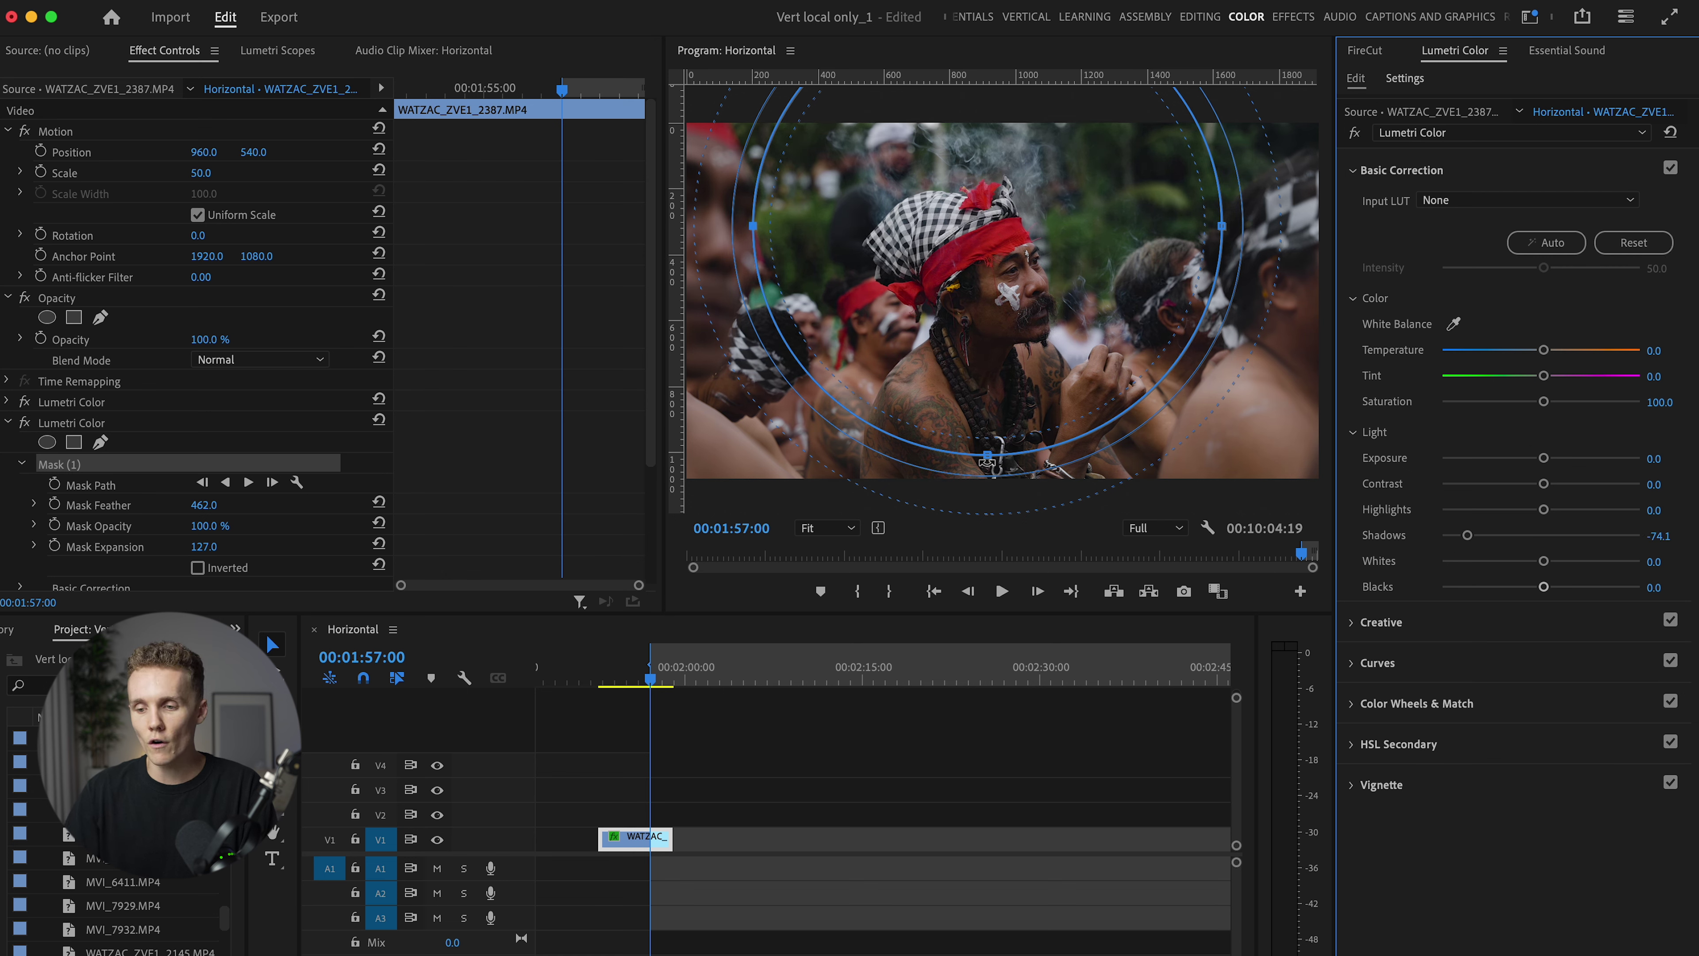
{"action": "left_click", "coordinate": [197, 568]}
{"action": "left_click_drag", "start_coordinate": [1468, 538], "coordinate": [1532, 539]}
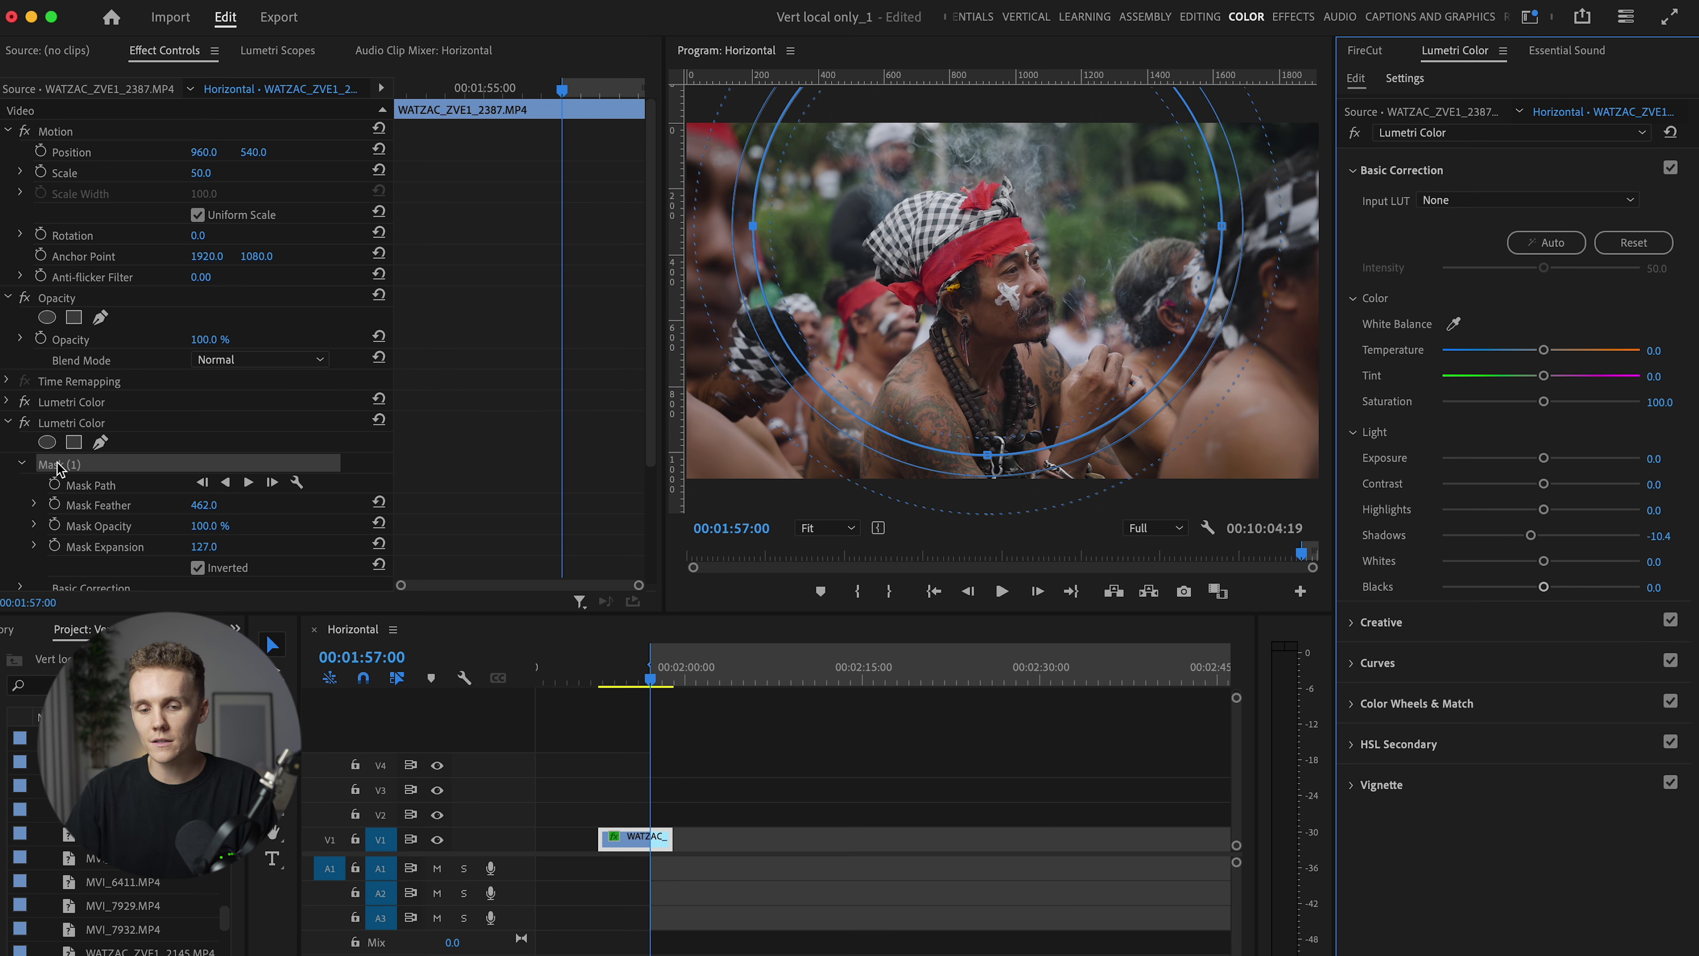
{"action": "left_click", "coordinate": [751, 729]}
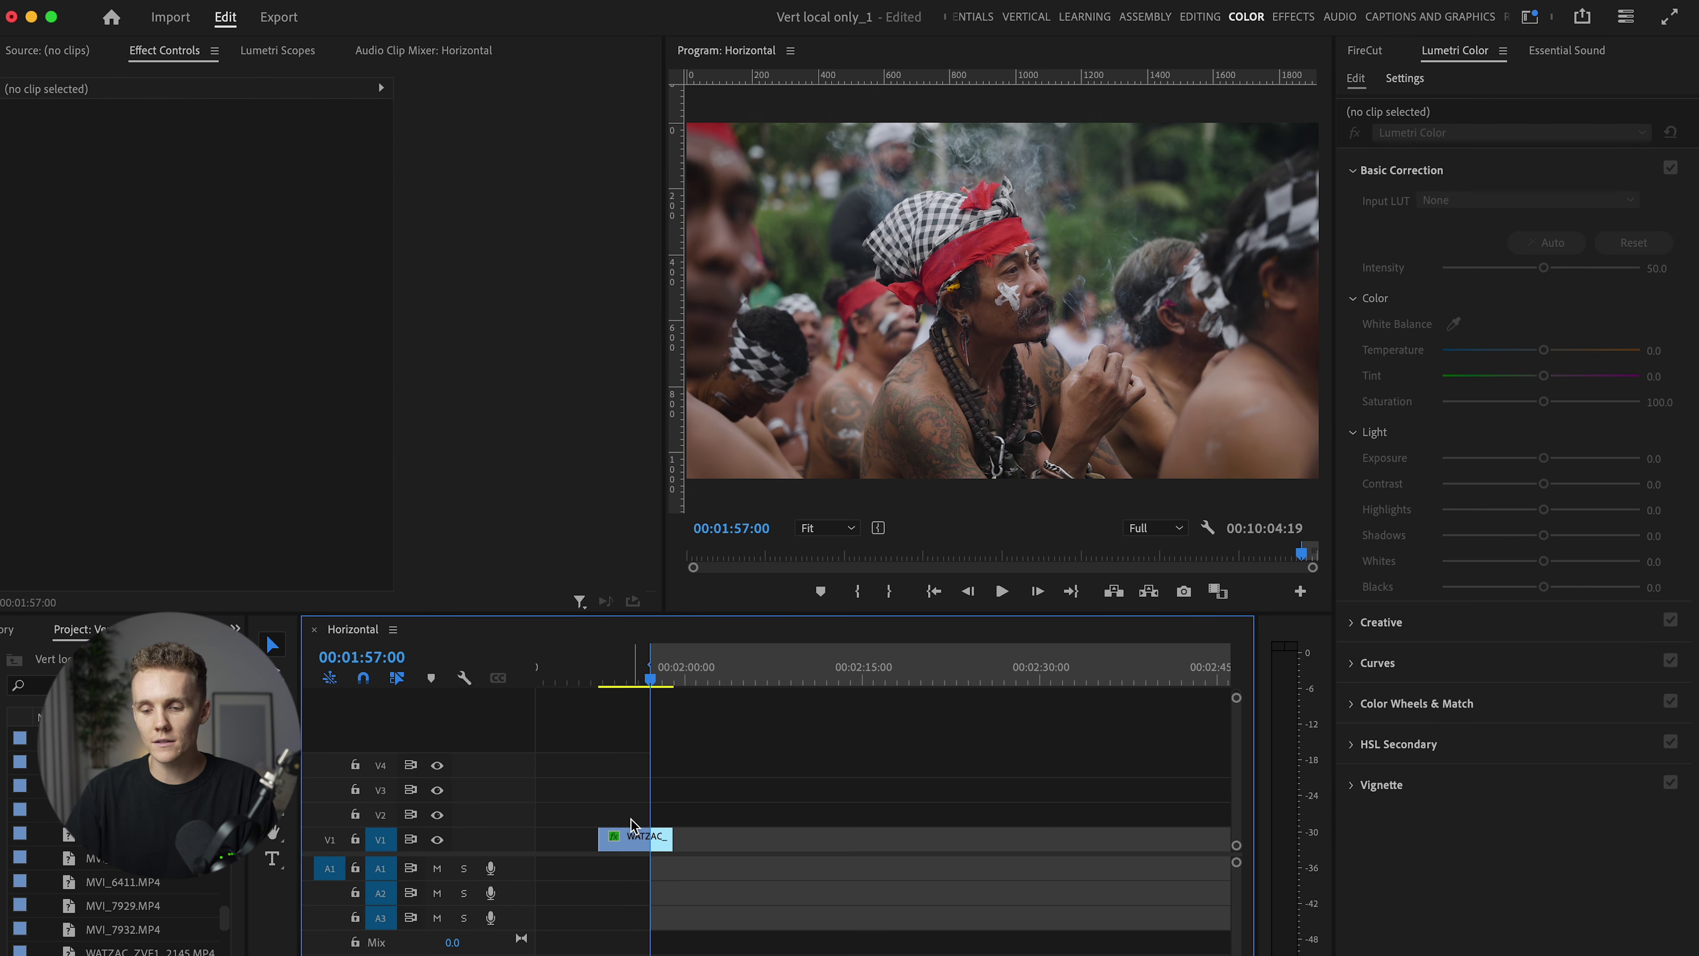
{"action": "left_click", "coordinate": [619, 839]}
{"action": "left_click", "coordinate": [8, 423]}
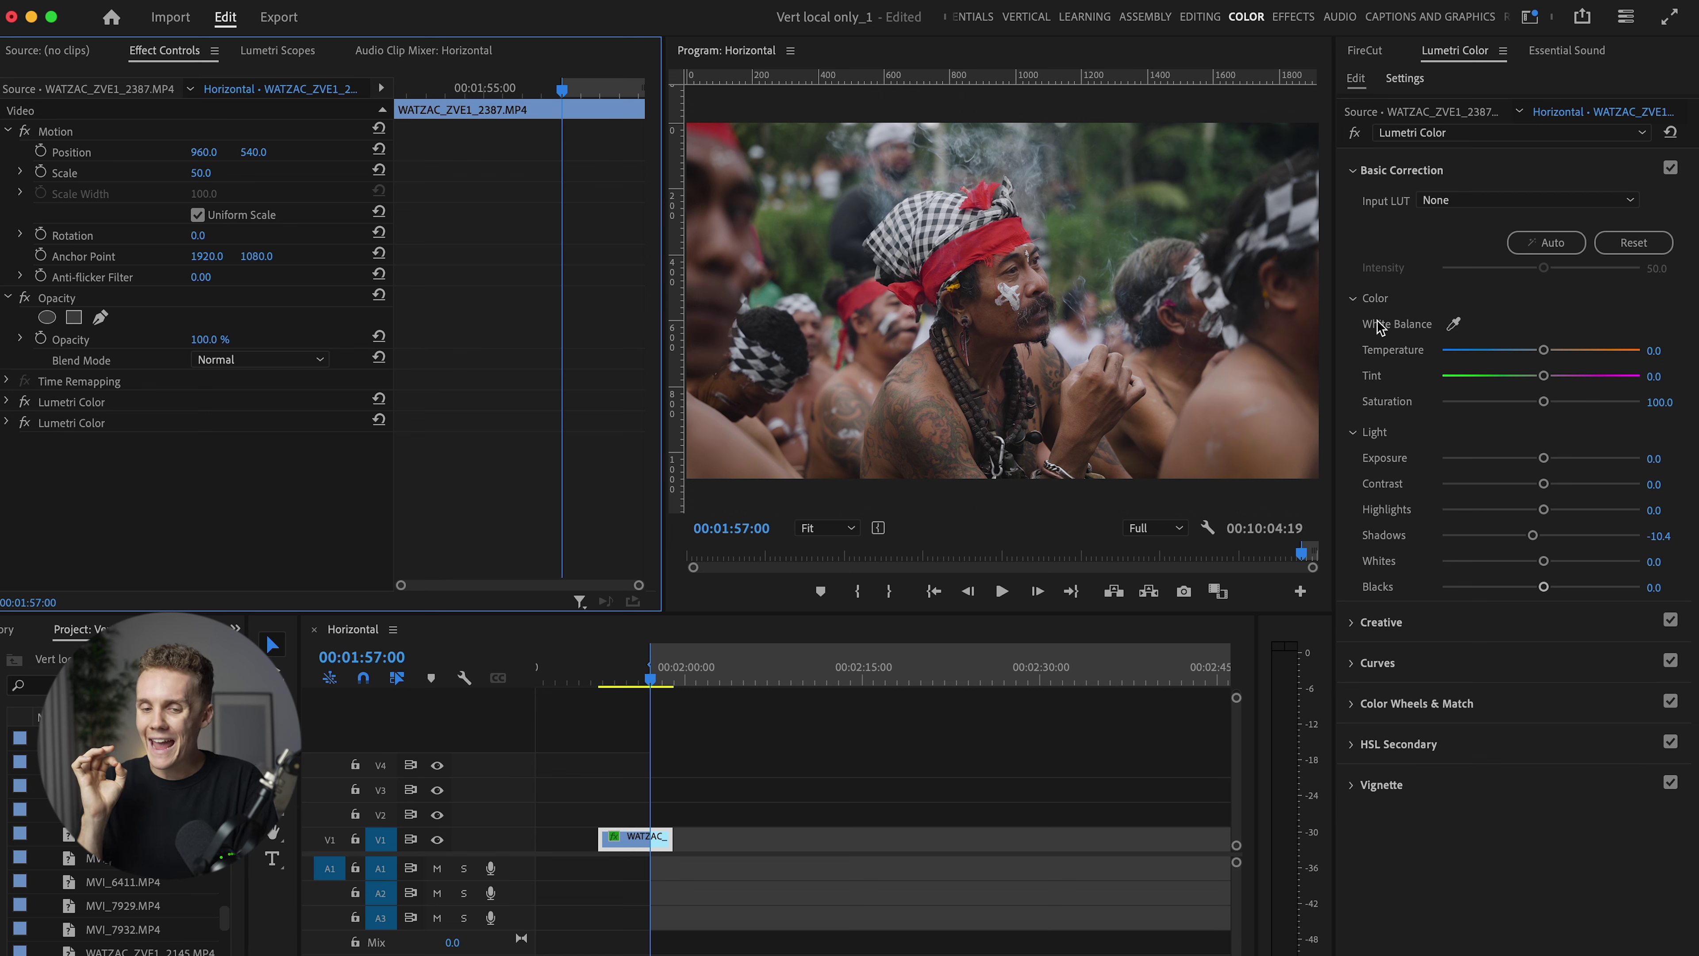
Step: Add a third Lumetri Color effect with an ellipse mask, placed and enlarged over the blurred man at the picture's left edge
{"action": "left_click", "coordinate": [1385, 134]}
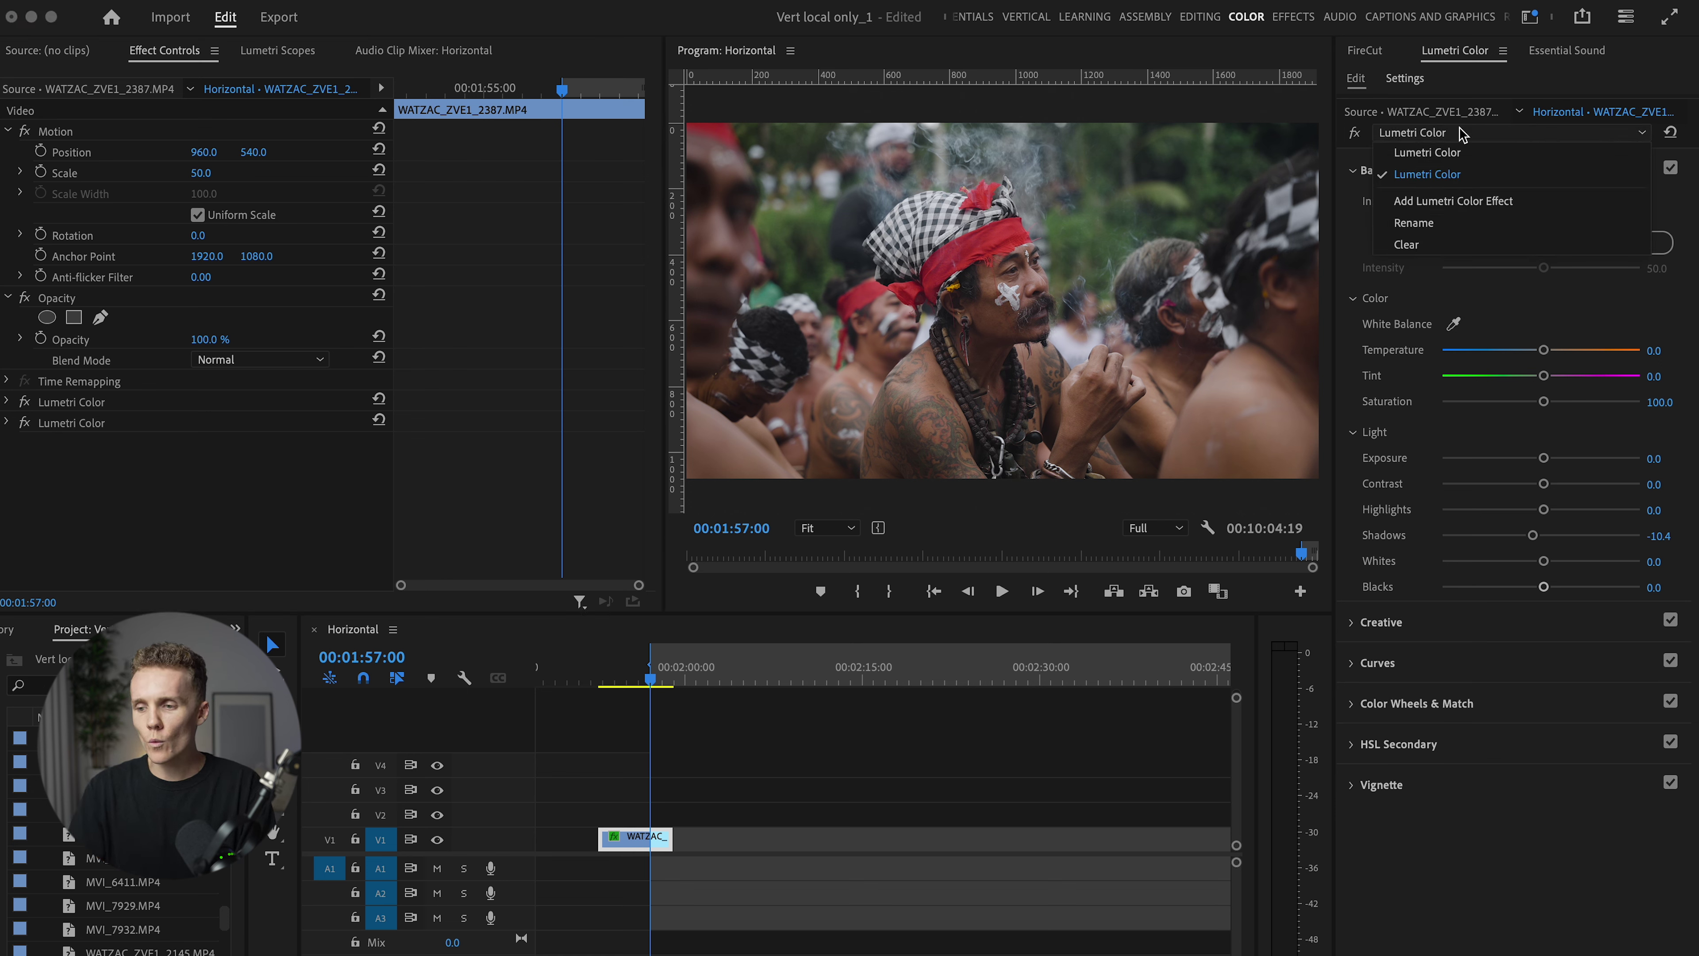
{"action": "left_click", "coordinate": [1440, 202]}
{"action": "left_click", "coordinate": [46, 463]}
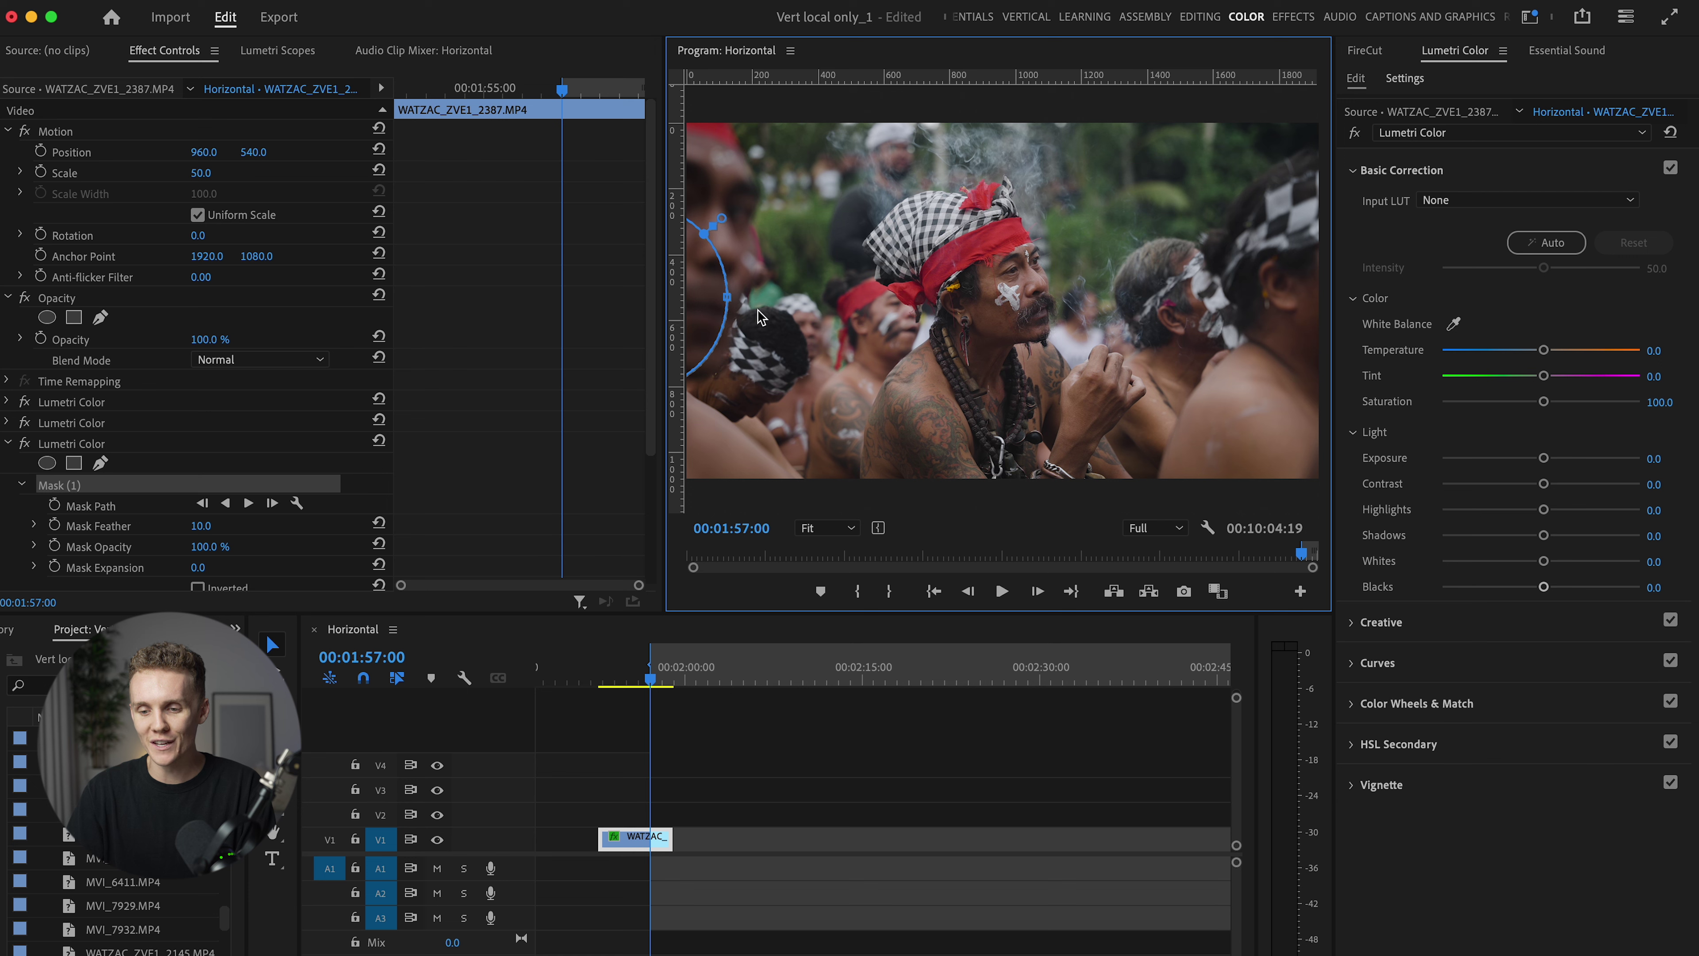
{"action": "left_click_drag", "start_coordinate": [728, 298], "coordinate": [886, 298]}
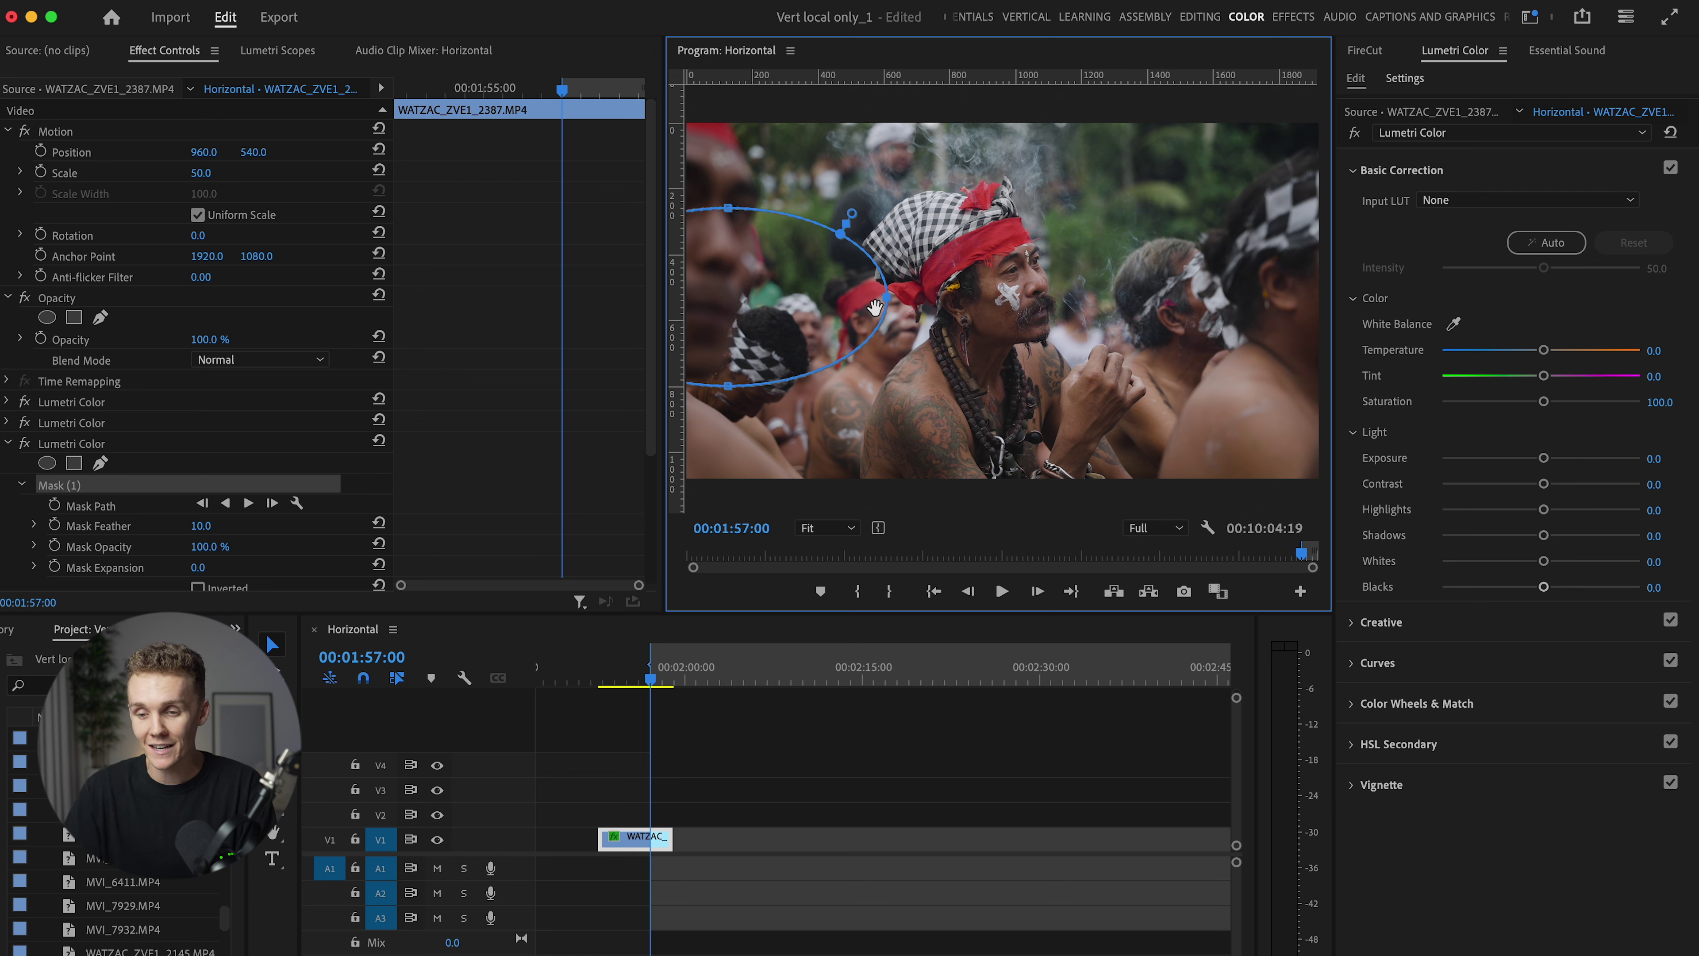
{"action": "left_click_drag", "start_coordinate": [776, 295], "coordinate": [764, 316]}
{"action": "left_click_drag", "start_coordinate": [725, 231], "coordinate": [728, 191]}
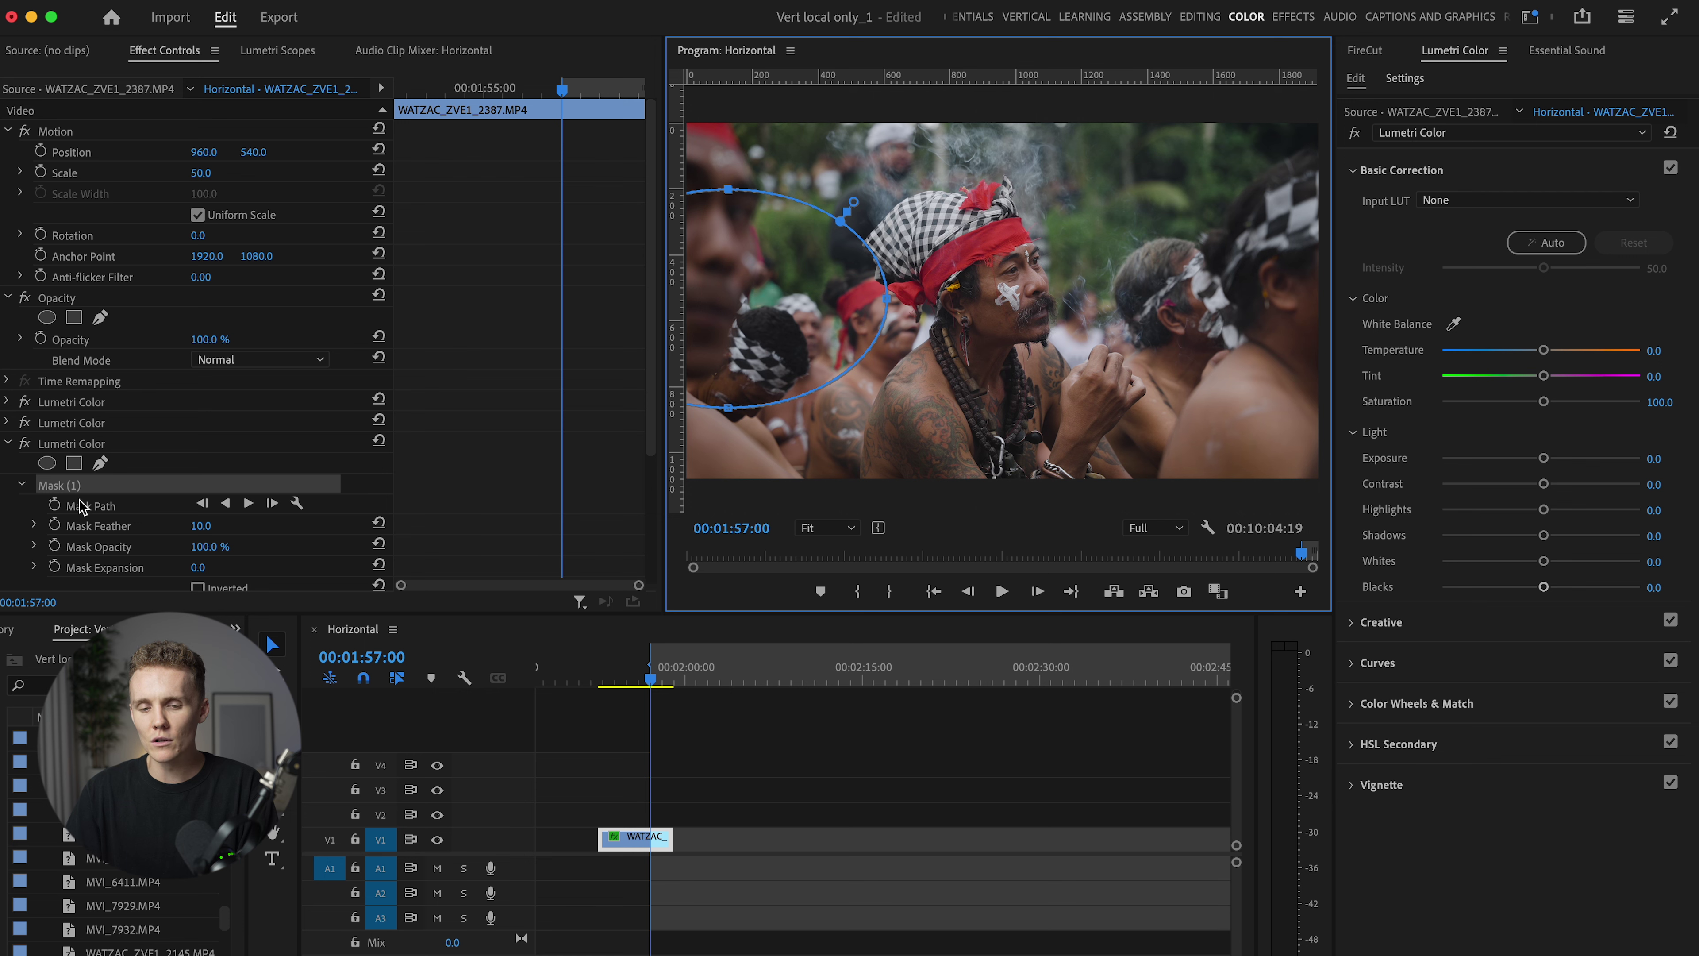
Step: Set the third effect's mask feather to 200 and mask expansion to 101
{"action": "left_click", "coordinate": [203, 529]}
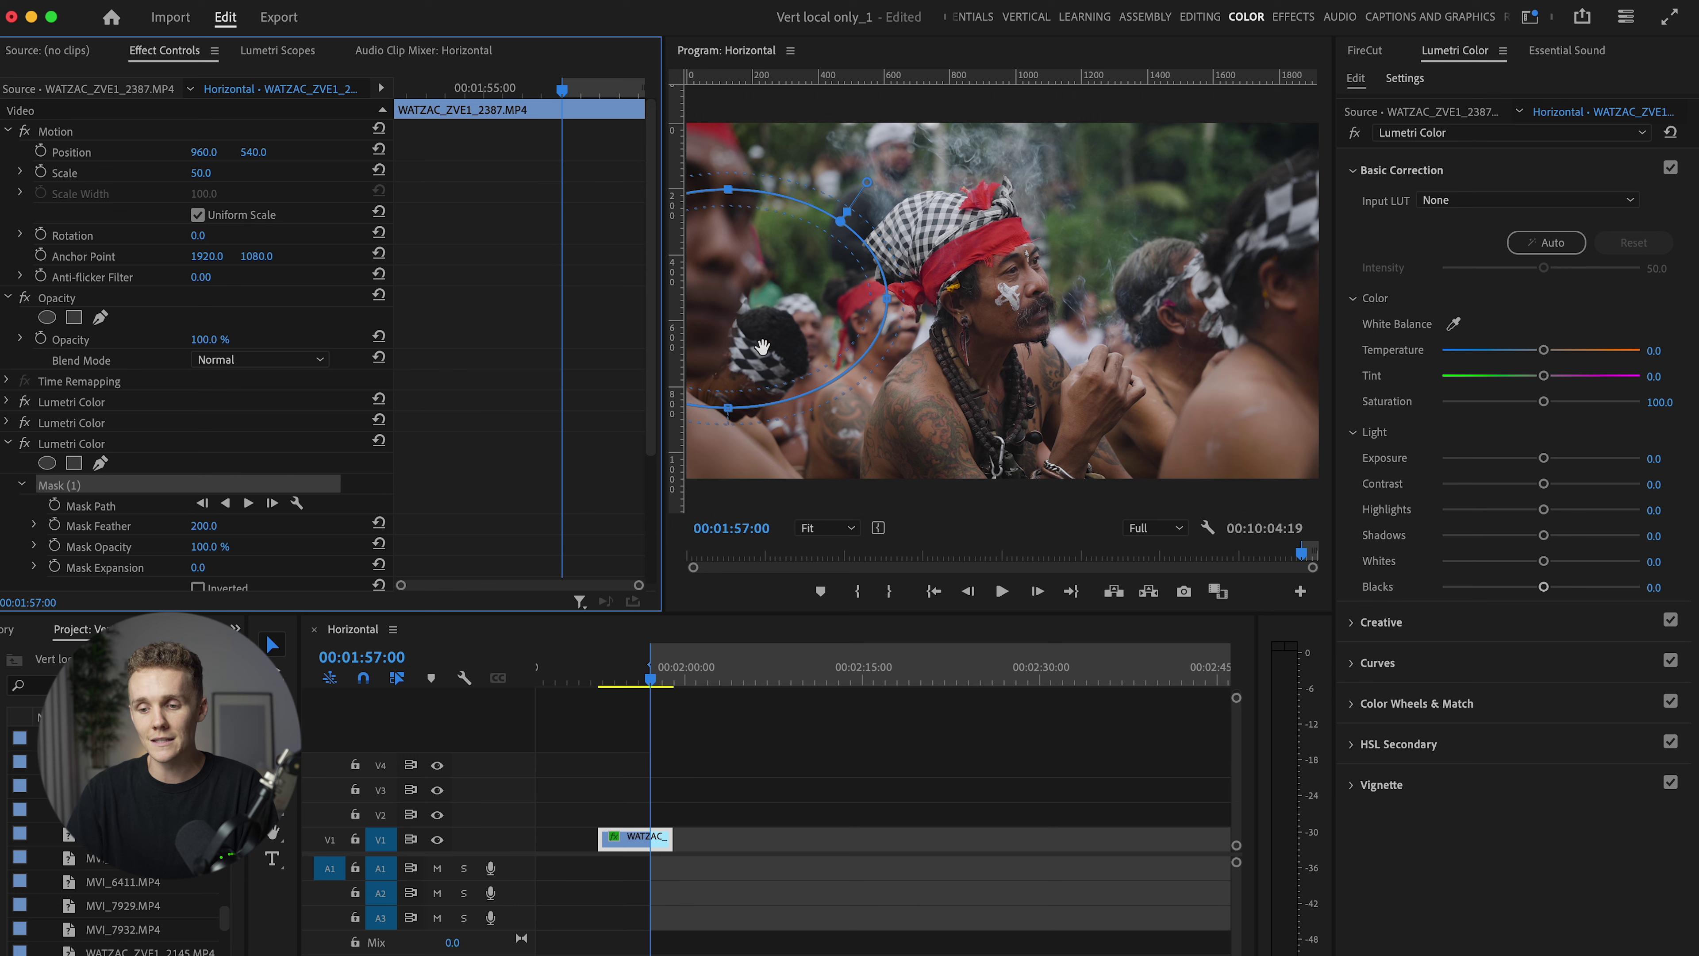
{"action": "left_click_drag", "start_coordinate": [197, 568], "coordinate": [219, 568]}
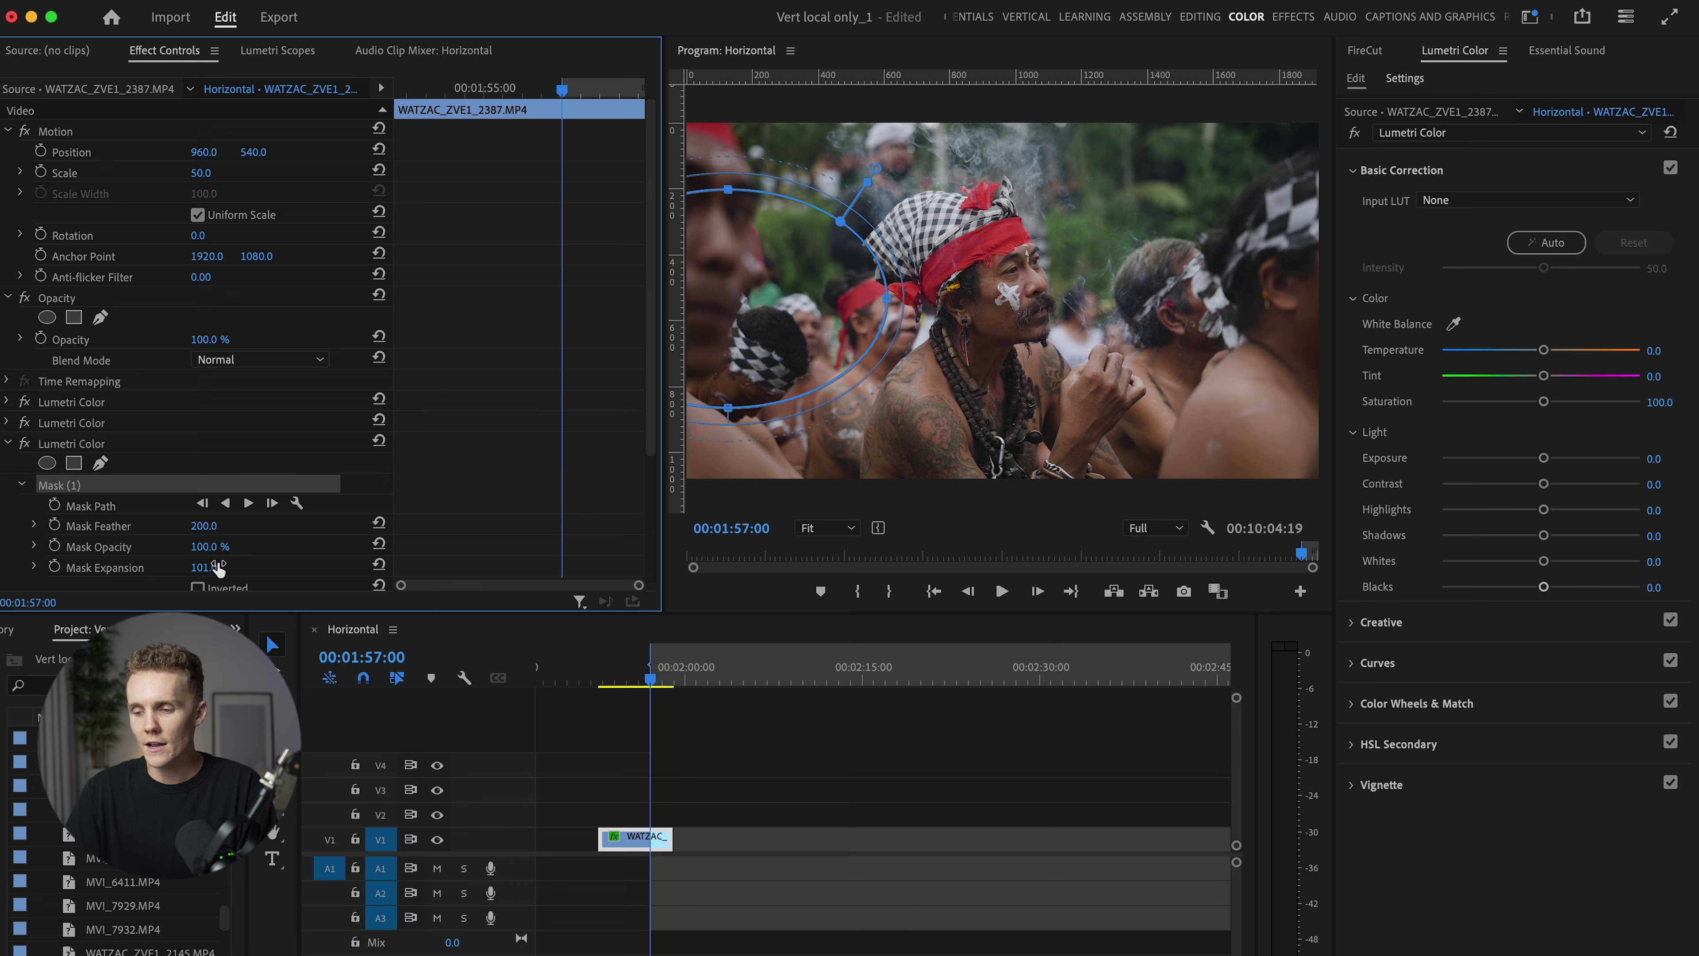
Step: Sample the picture's green on the third effect's Hue vs Sat curve and widen the affected range with outer points in lime green and blue
{"action": "left_click", "coordinate": [1417, 669]}
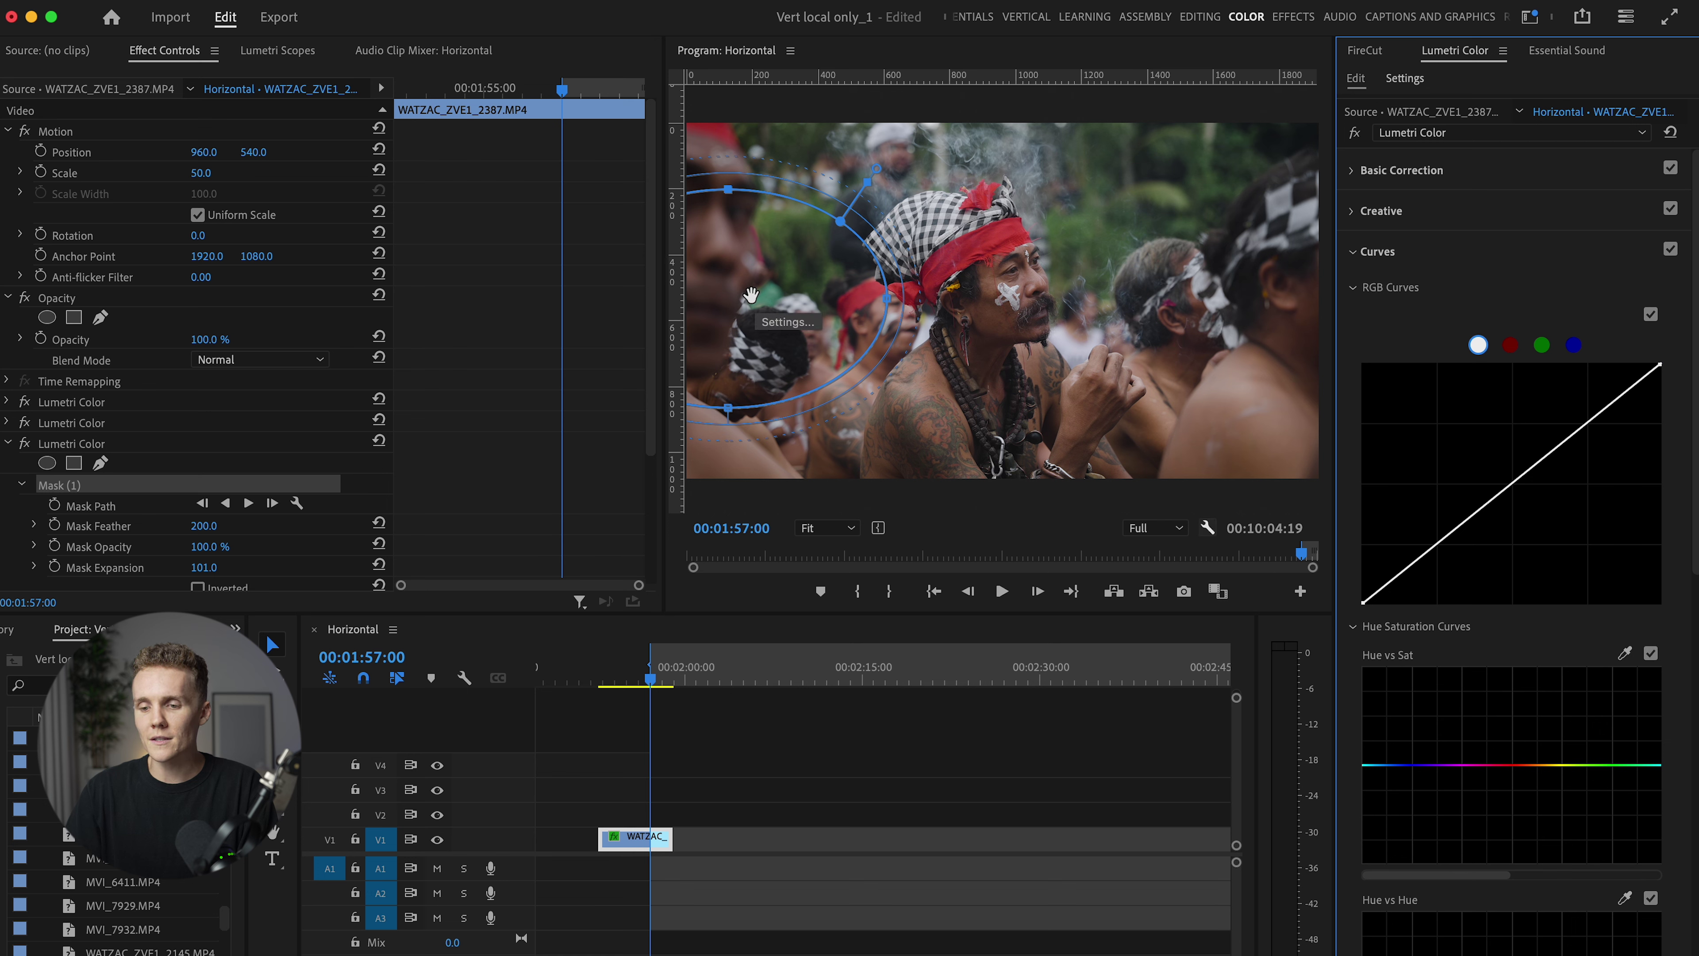
{"action": "left_click", "coordinate": [1624, 656]}
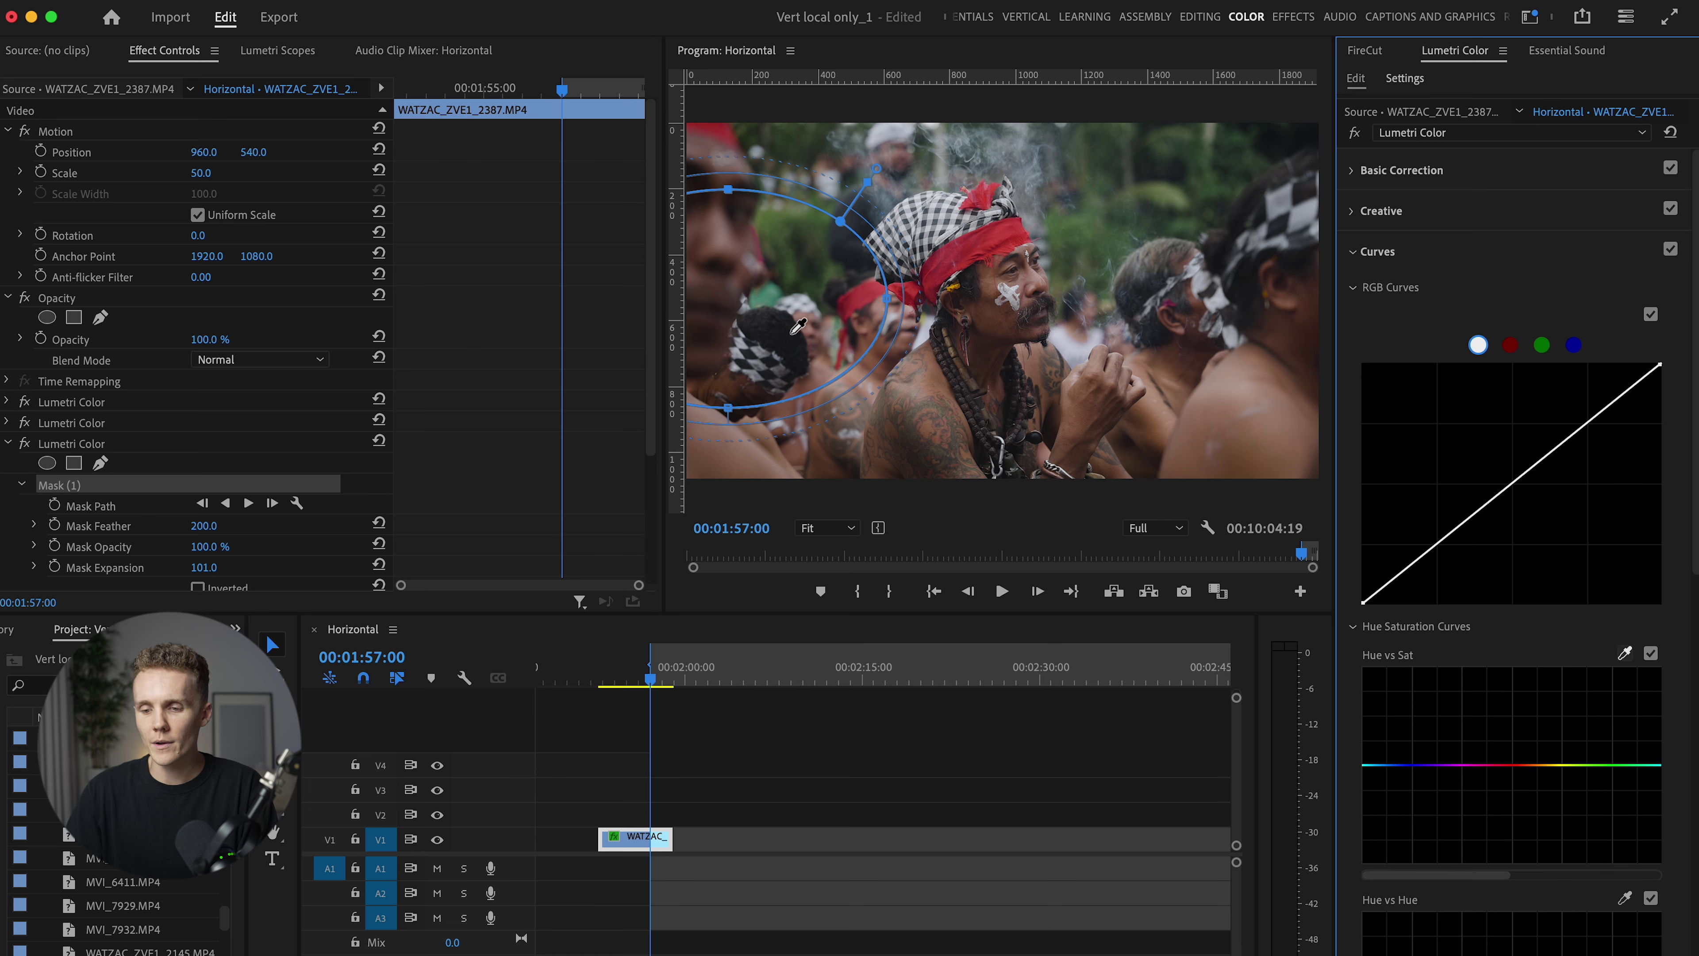
{"action": "left_click", "coordinate": [780, 283]}
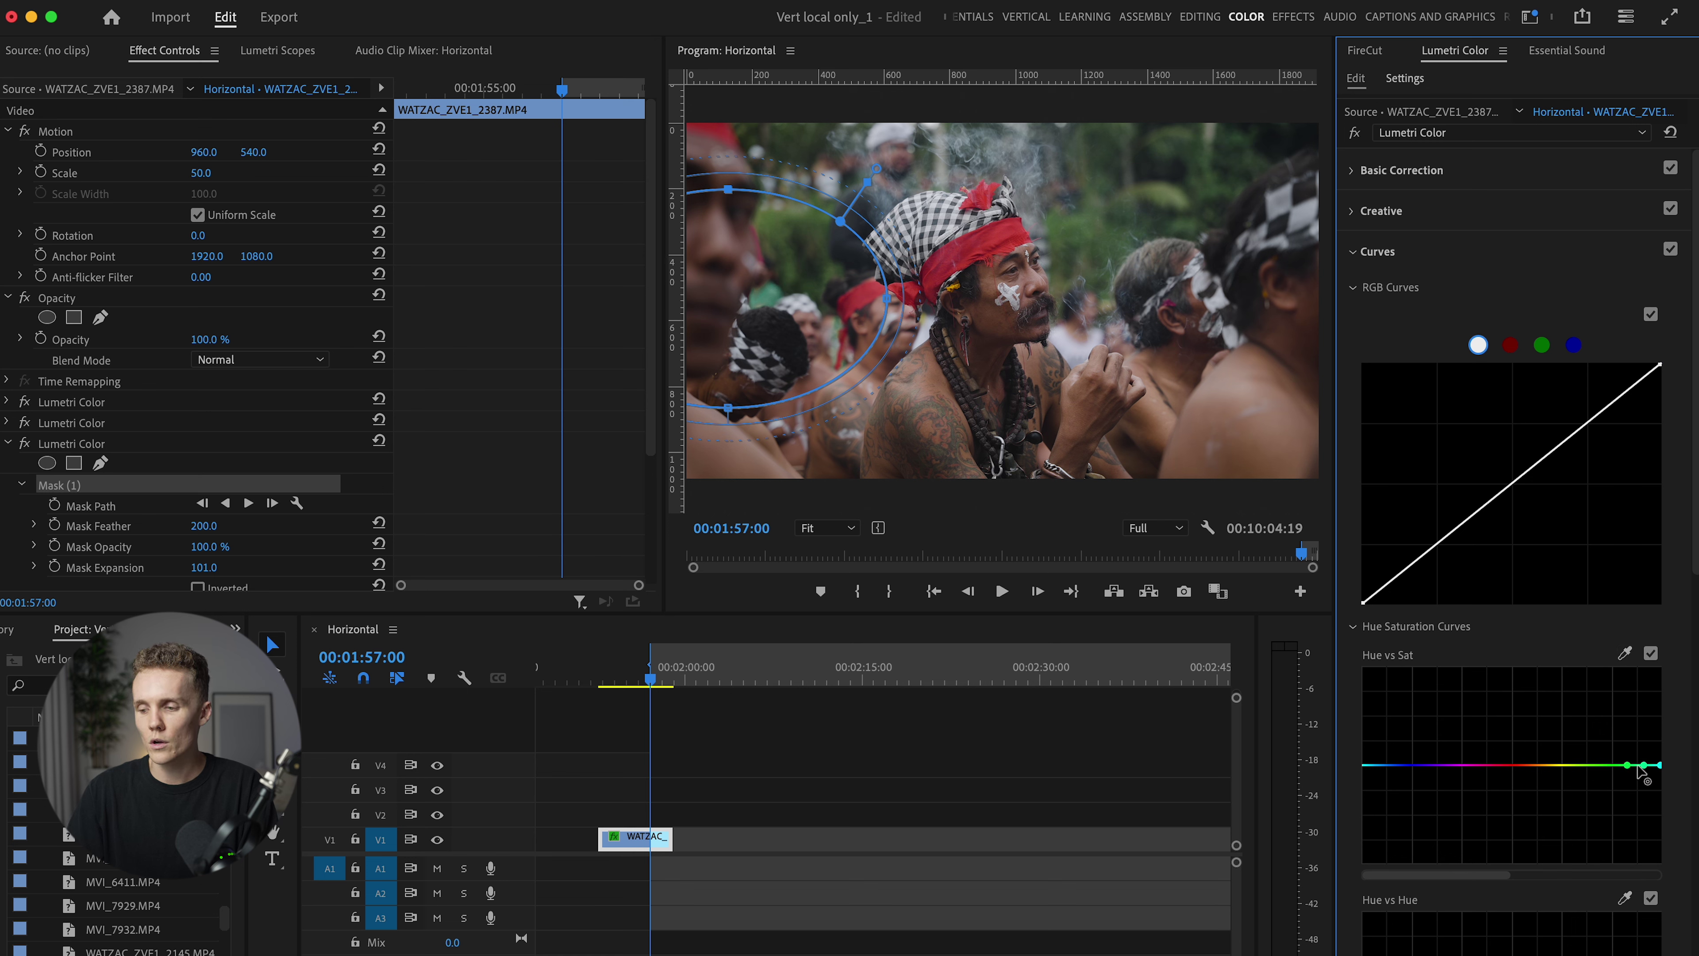
{"action": "left_click", "coordinate": [1610, 765]}
{"action": "left_click", "coordinate": [1386, 765]}
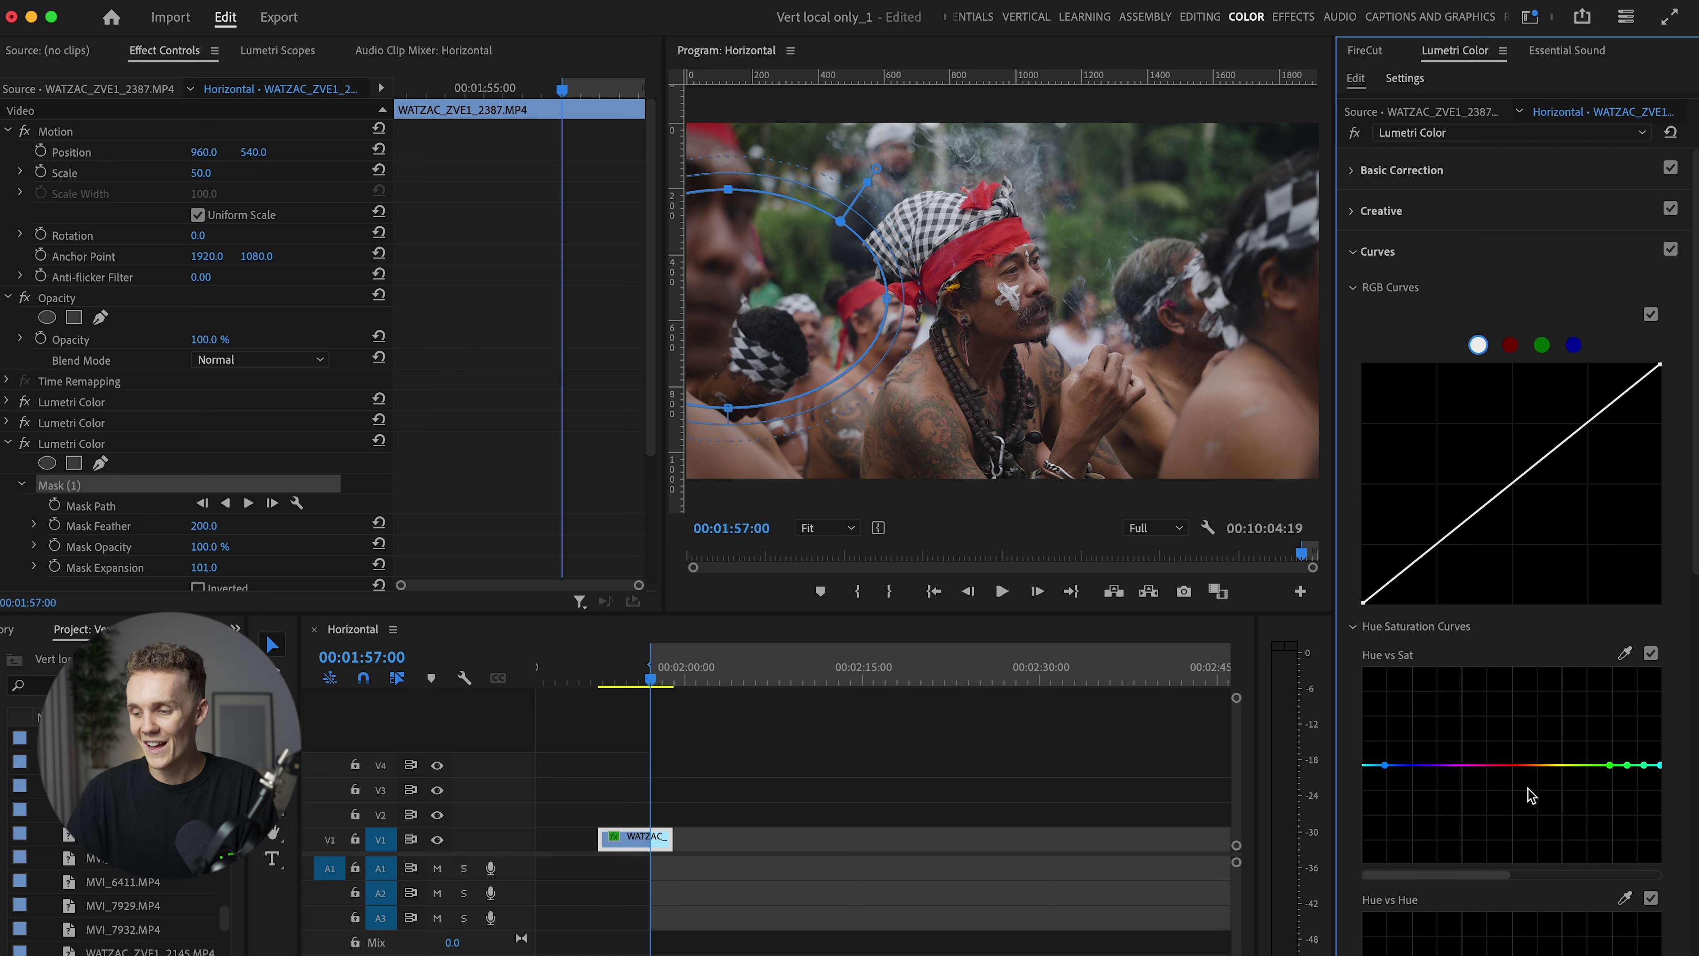
{"action": "left_click_drag", "start_coordinate": [1627, 765], "coordinate": [1647, 764]}
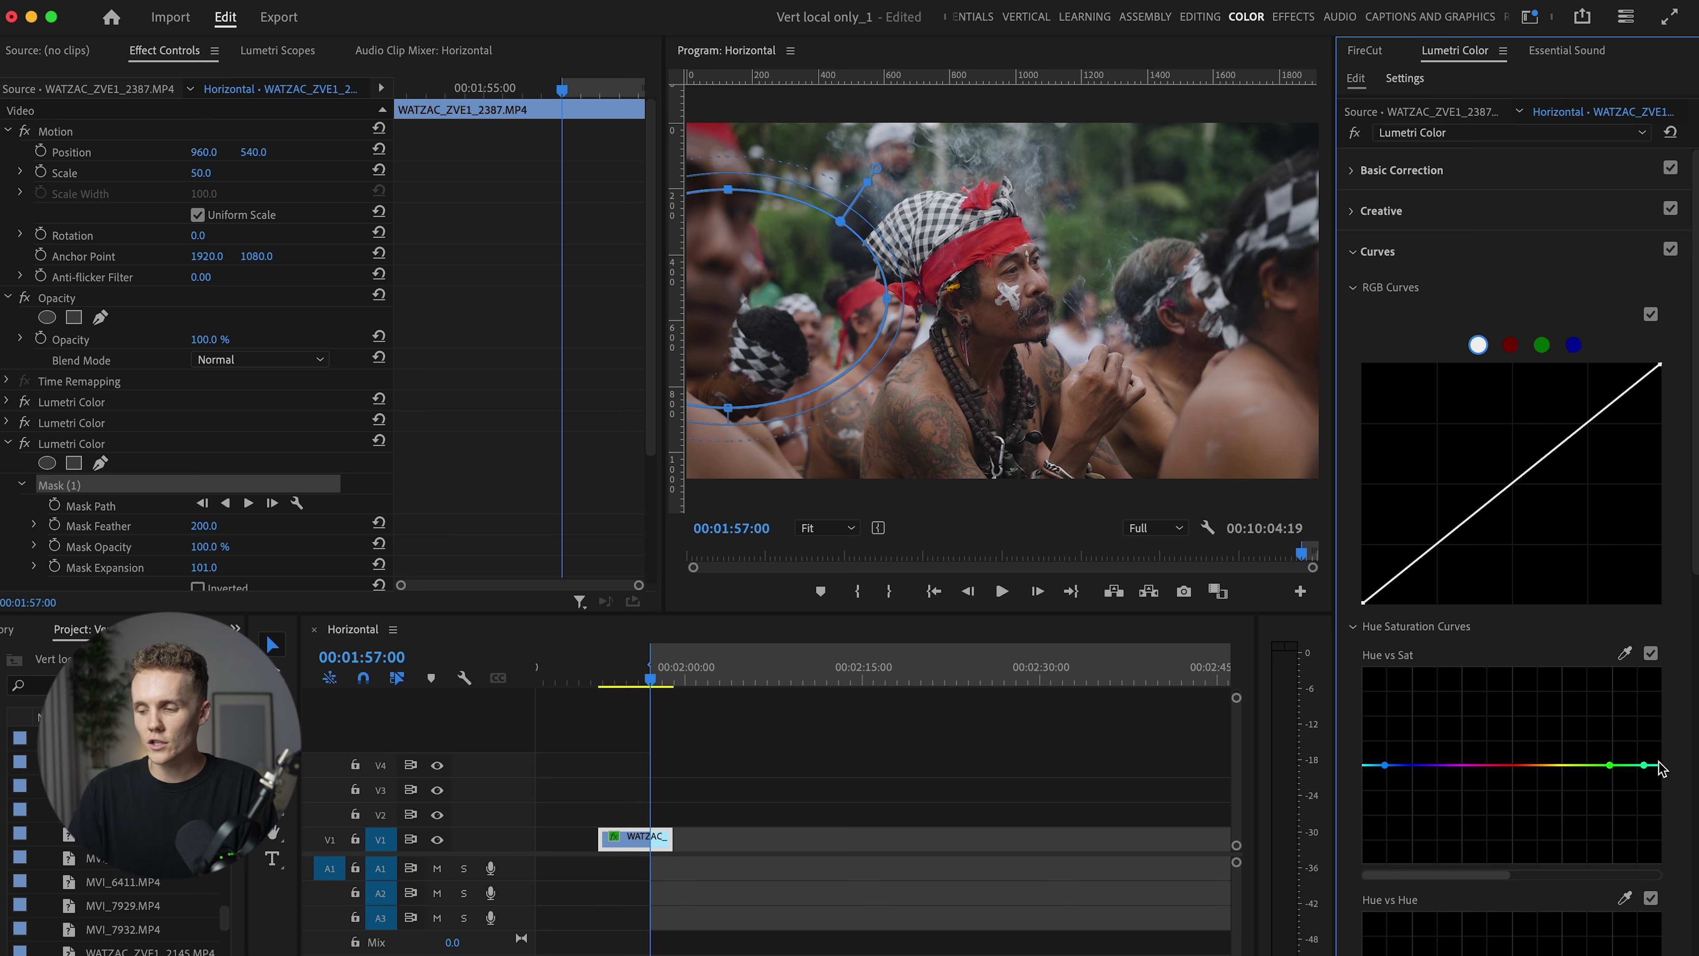
Step: Pull the sampled green's saturation far down on the Hue vs Sat curve and compare the picture with that curve off and on
{"action": "left_click_drag", "start_coordinate": [1645, 765], "coordinate": [1647, 836]}
{"action": "left_click", "coordinate": [1651, 654]}
{"action": "left_click", "coordinate": [1650, 655]}
{"action": "left_click", "coordinate": [1651, 655]}
{"action": "left_click", "coordinate": [1651, 655]}
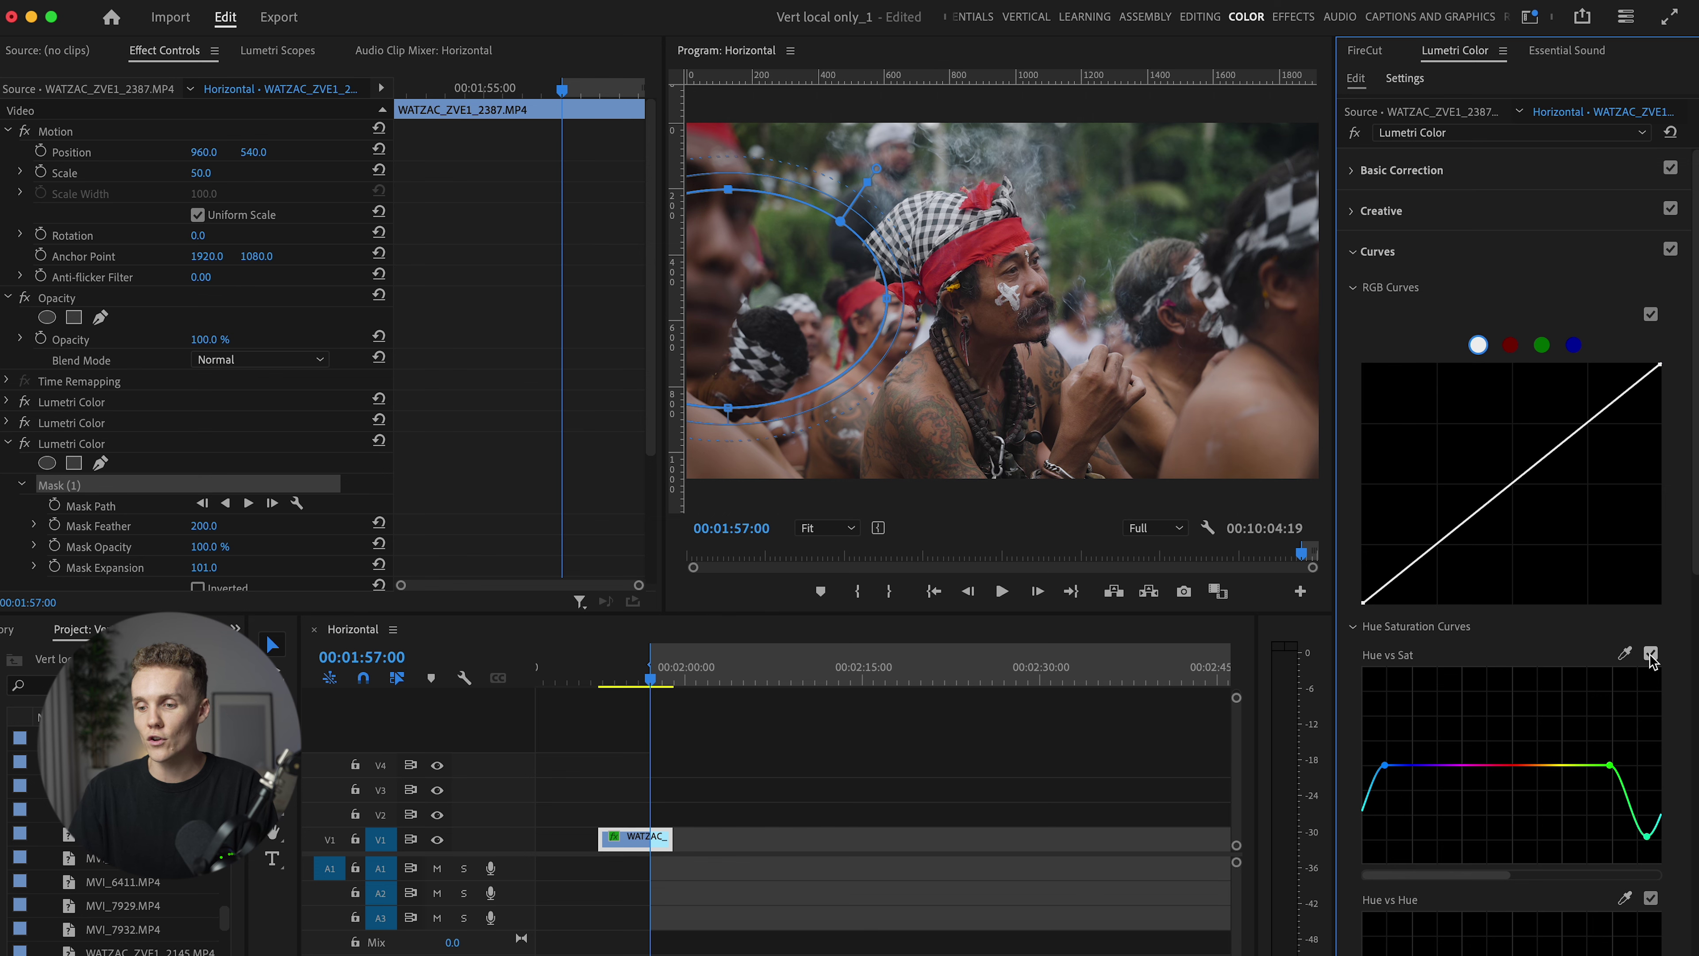
{"action": "left_click", "coordinate": [779, 770]}
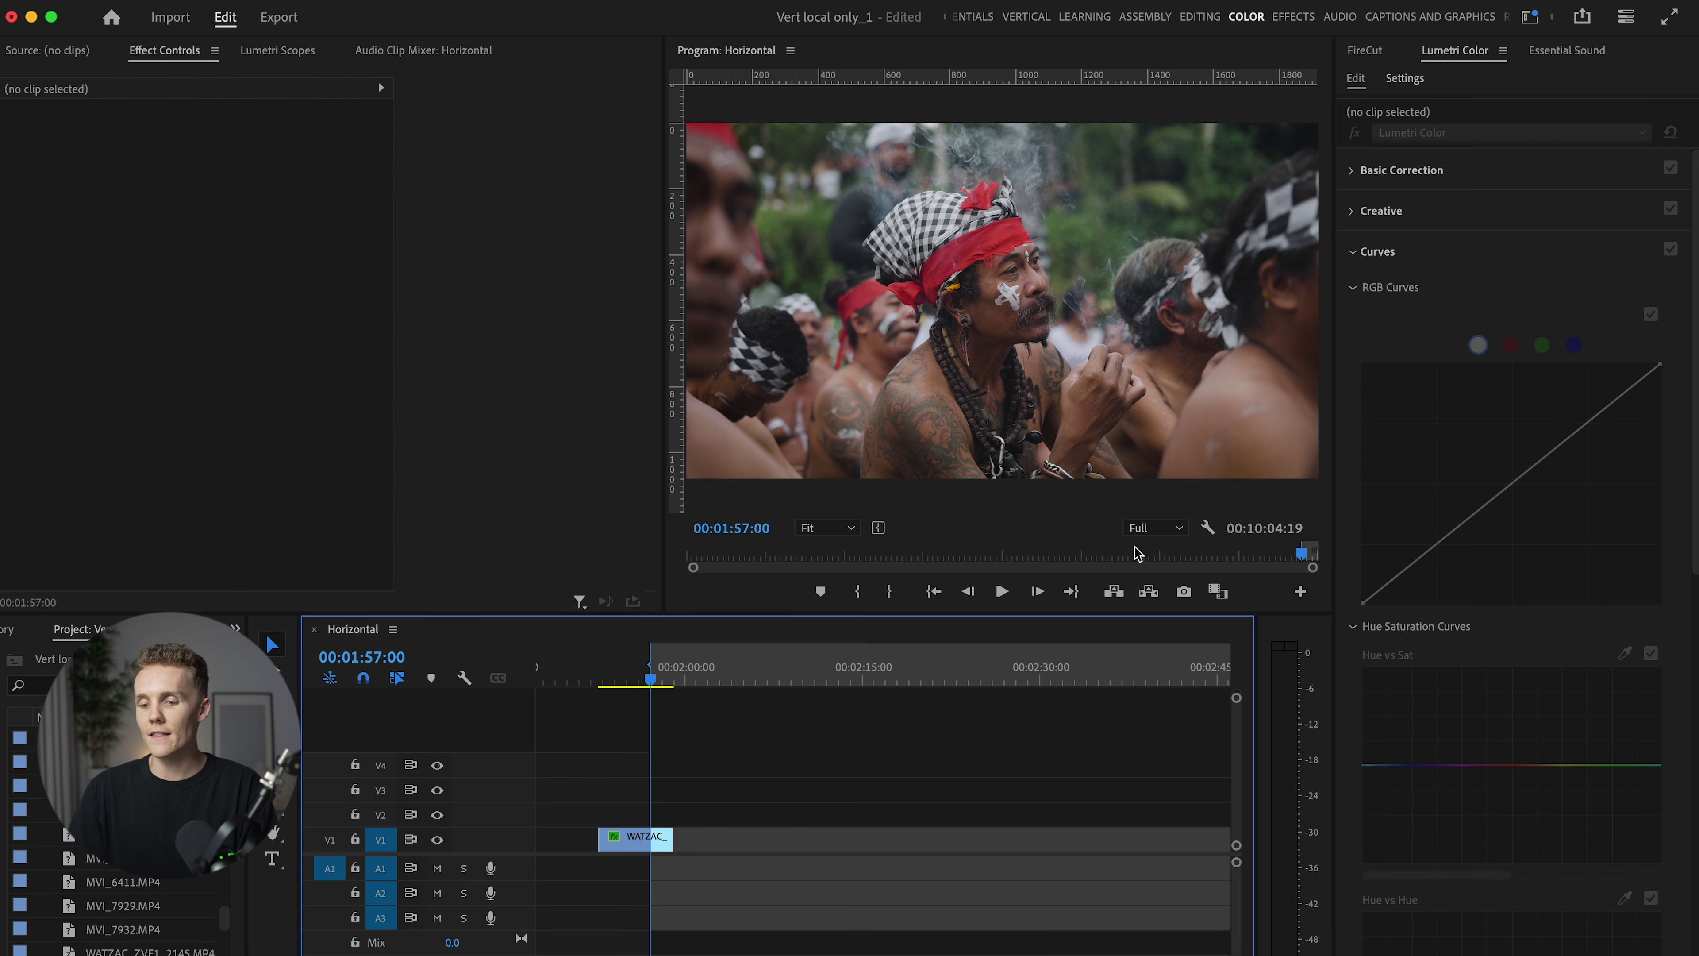
Step: Lower the shadow point of the white RGB curve slightly in the clip's first Lumetri Color effect
{"action": "left_click", "coordinate": [642, 841]}
{"action": "left_click", "coordinate": [1447, 135]}
{"action": "left_click", "coordinate": [1461, 154]}
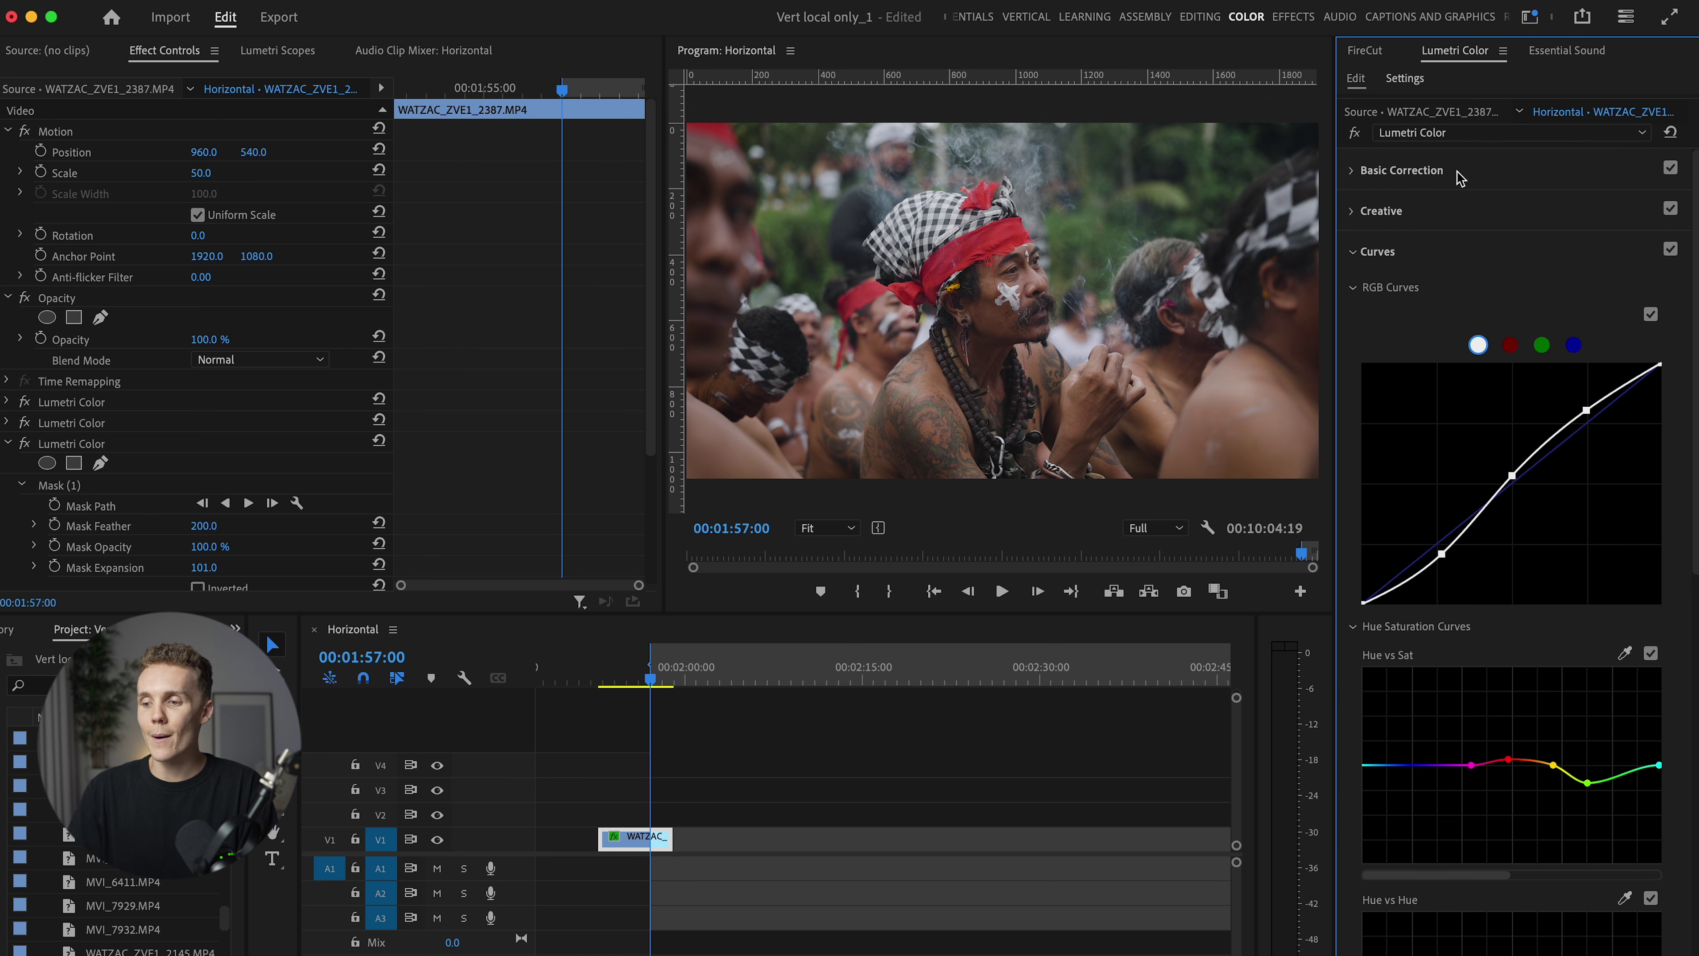
{"action": "left_click_drag", "start_coordinate": [1464, 538], "coordinate": [1445, 561]}
{"action": "left_click", "coordinate": [1405, 664]}
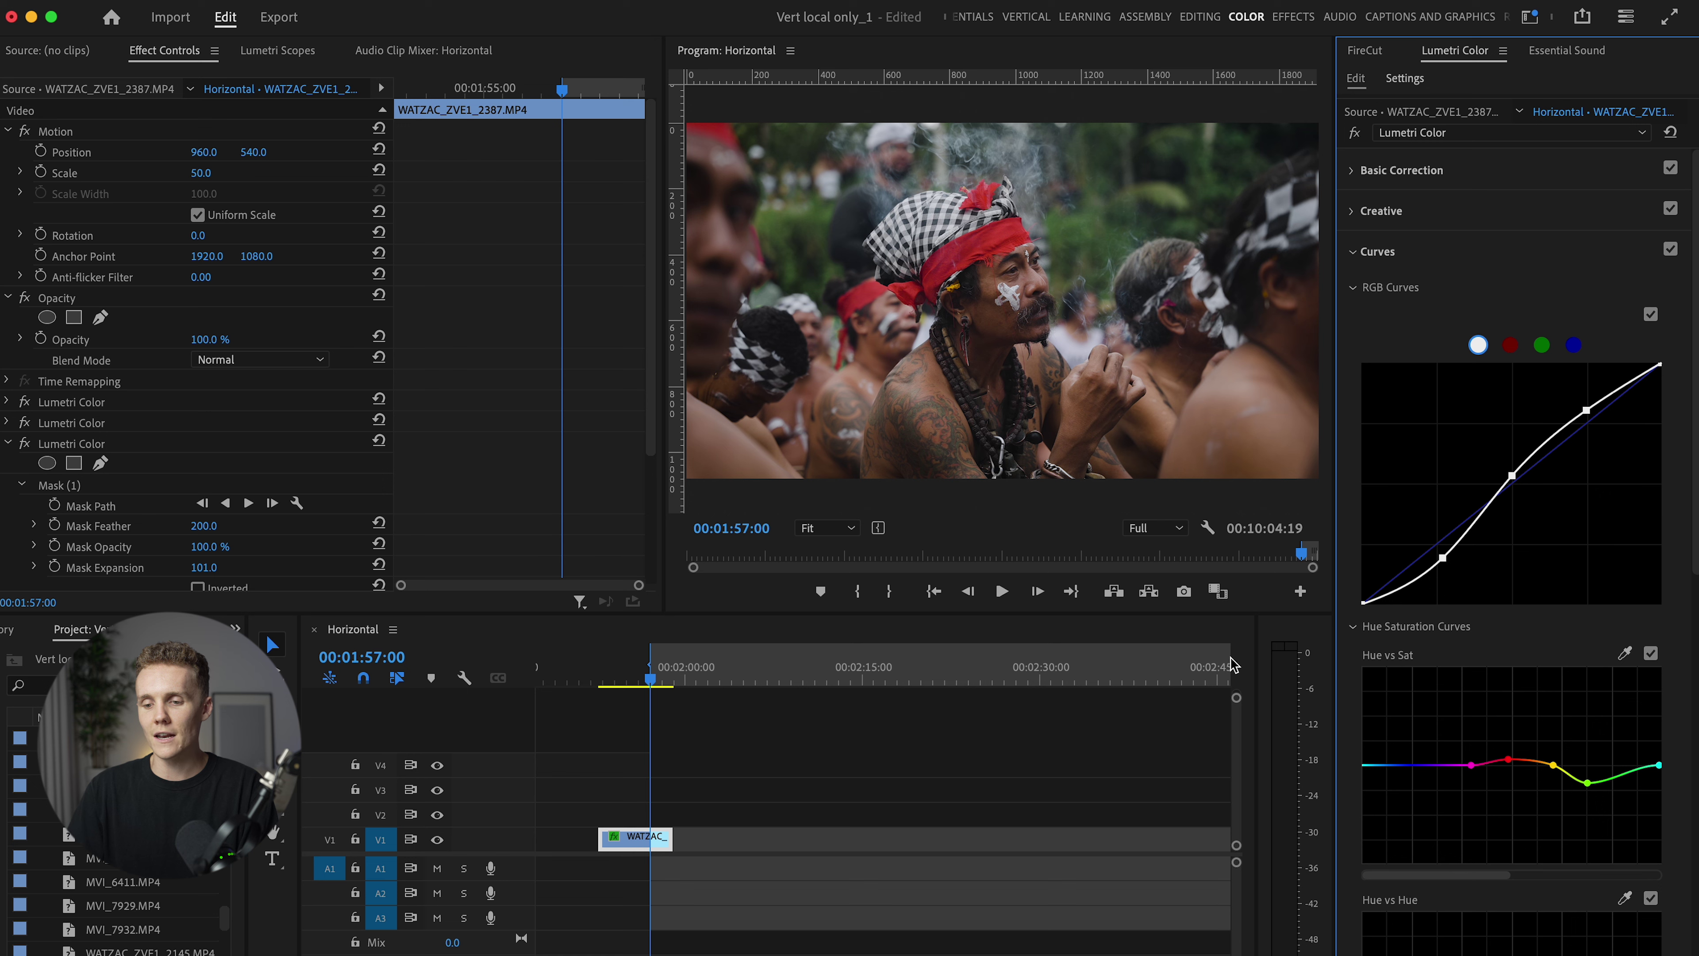
Step: Compare the graded picture with the original by switching all three Lumetri Color effects off and on again
{"action": "left_click", "coordinate": [10, 443]}
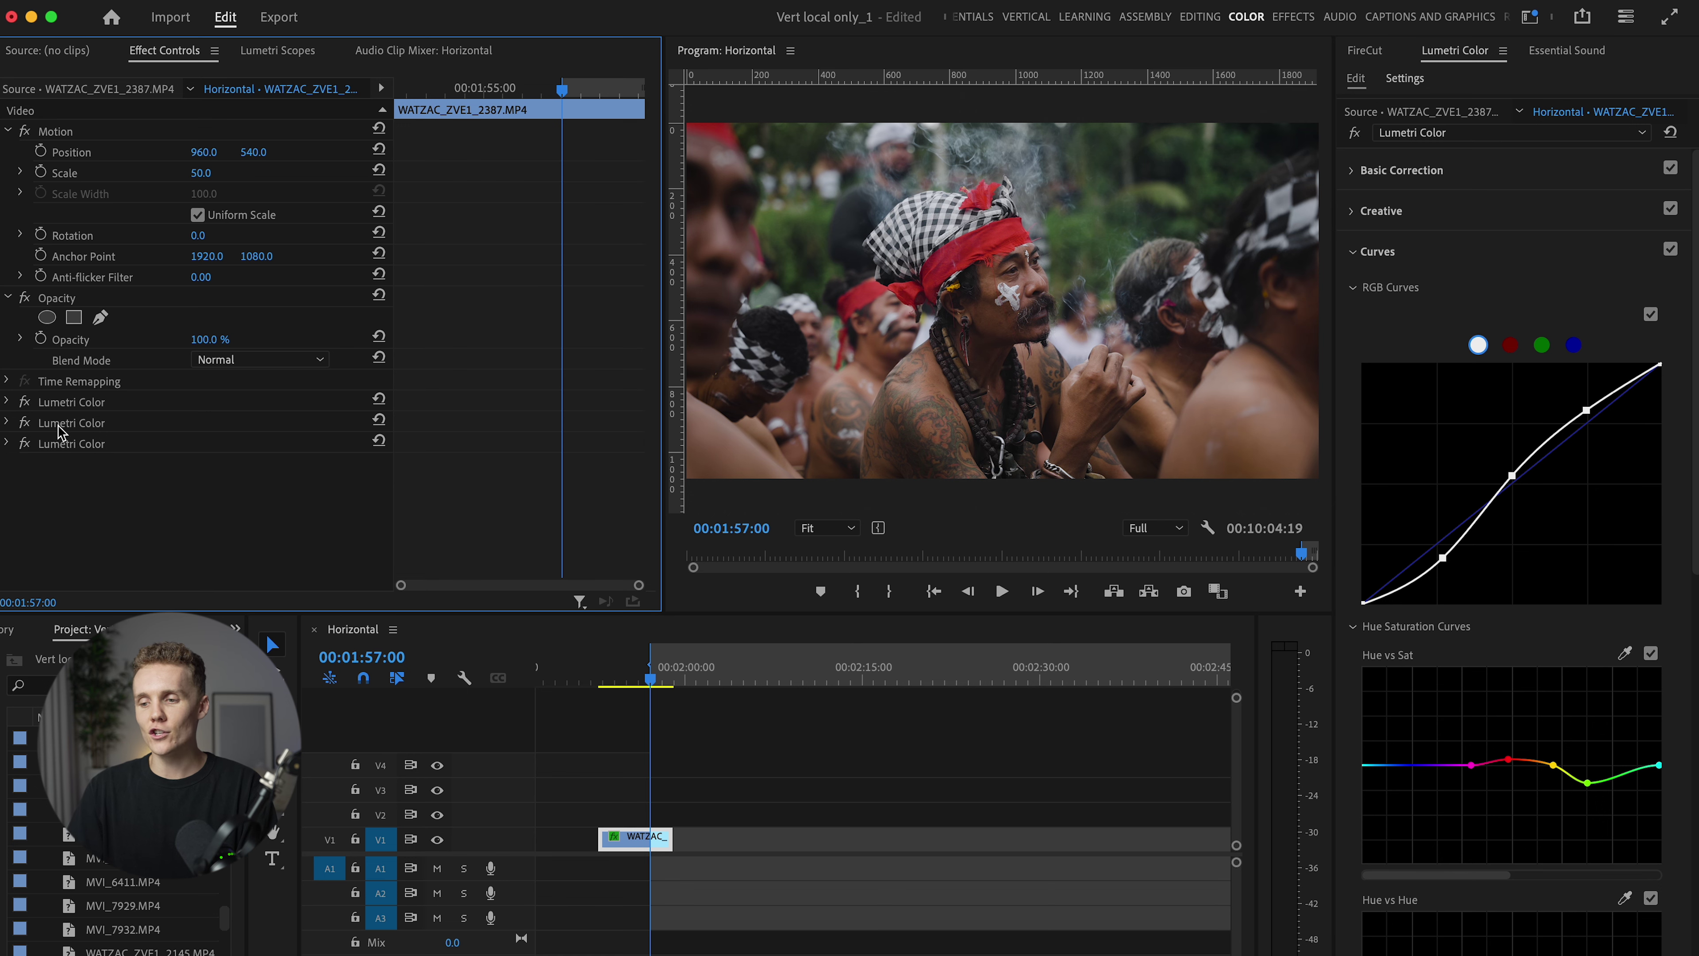
{"action": "left_click", "coordinate": [24, 423]}
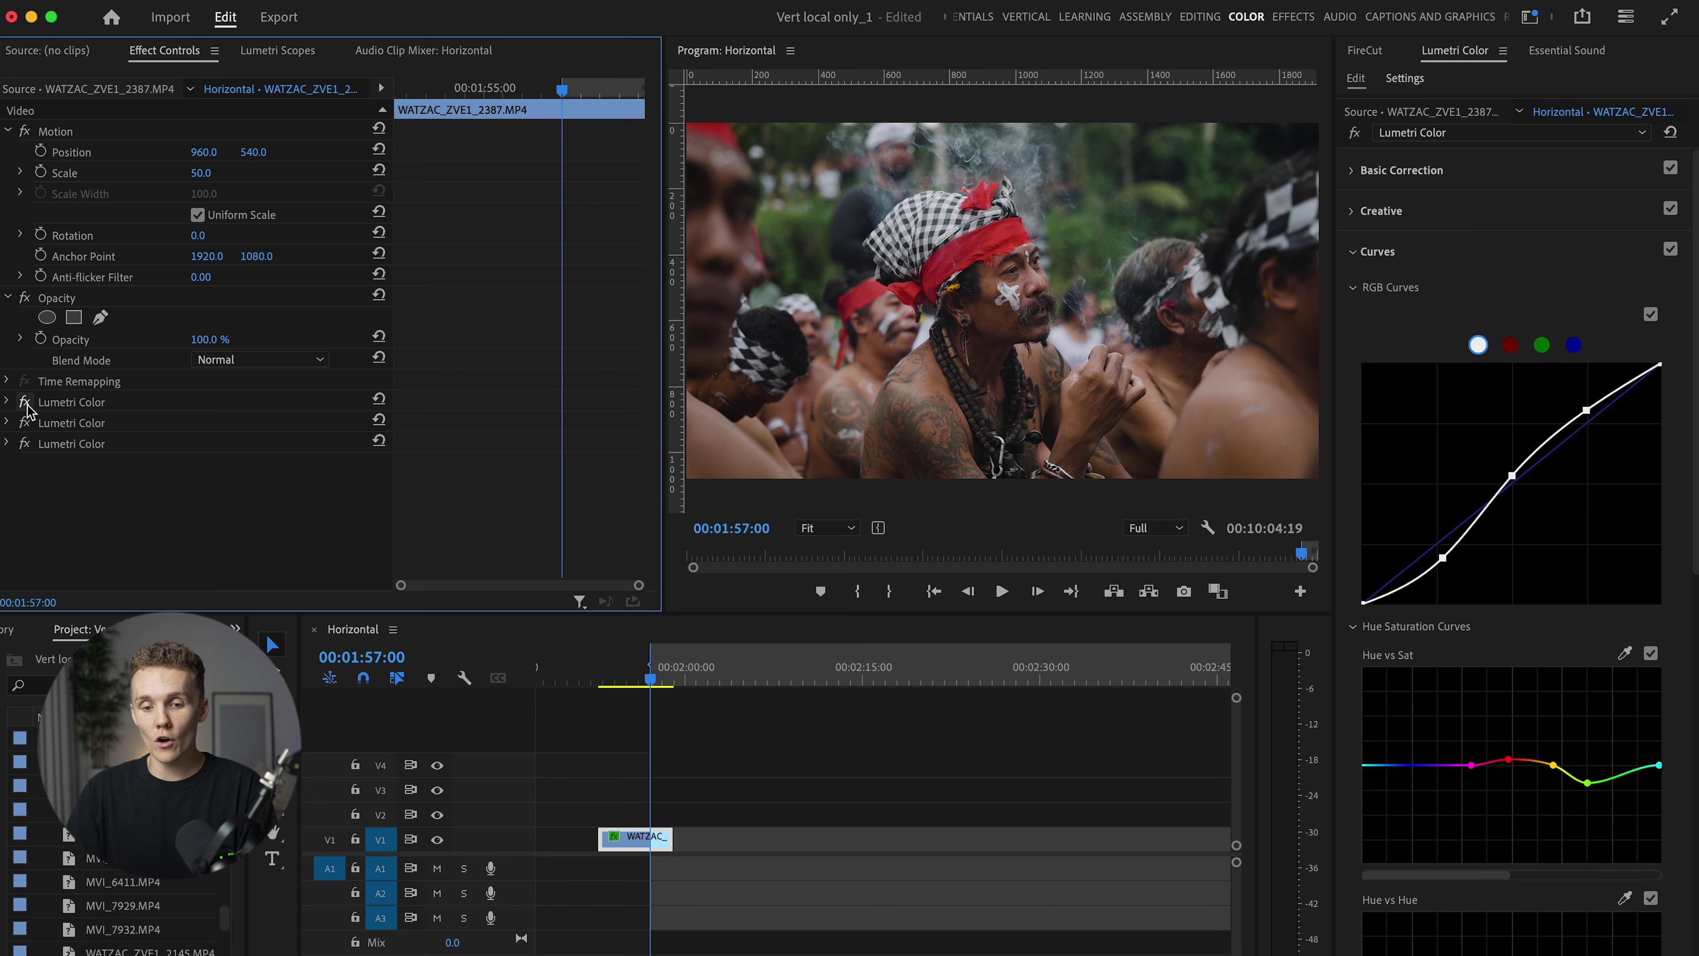
{"action": "left_click", "coordinate": [25, 443]}
{"action": "left_click", "coordinate": [25, 402]}
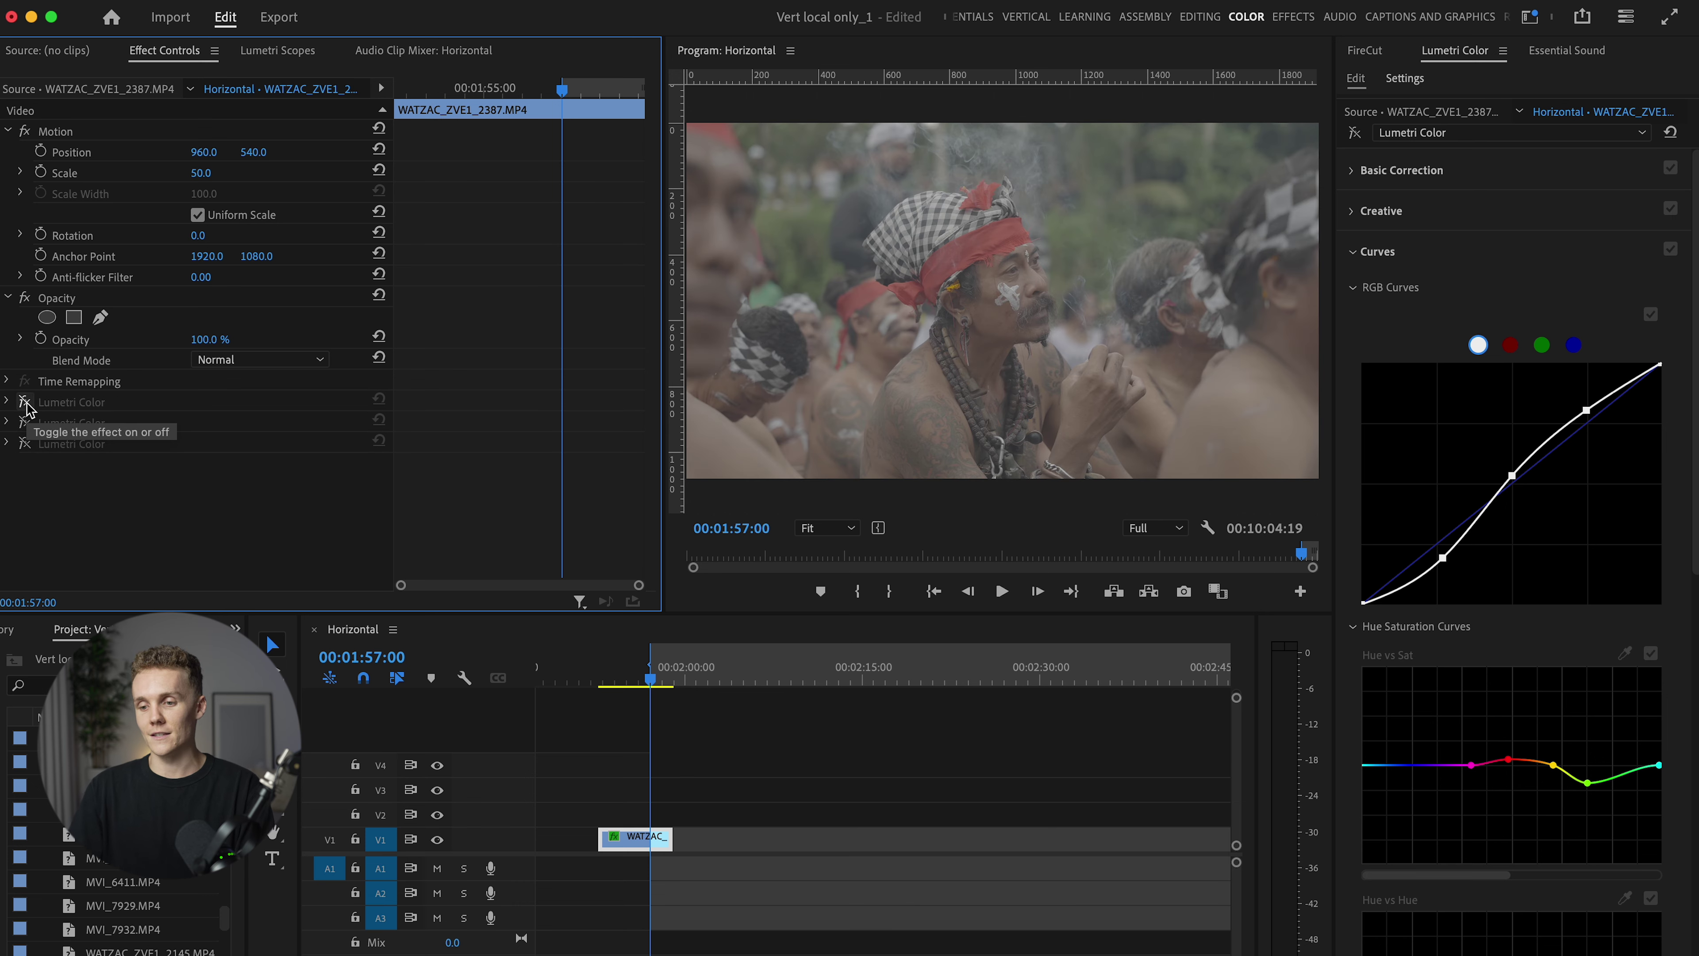
{"action": "left_click", "coordinate": [26, 402]}
{"action": "left_click", "coordinate": [25, 422]}
{"action": "left_click", "coordinate": [24, 443]}
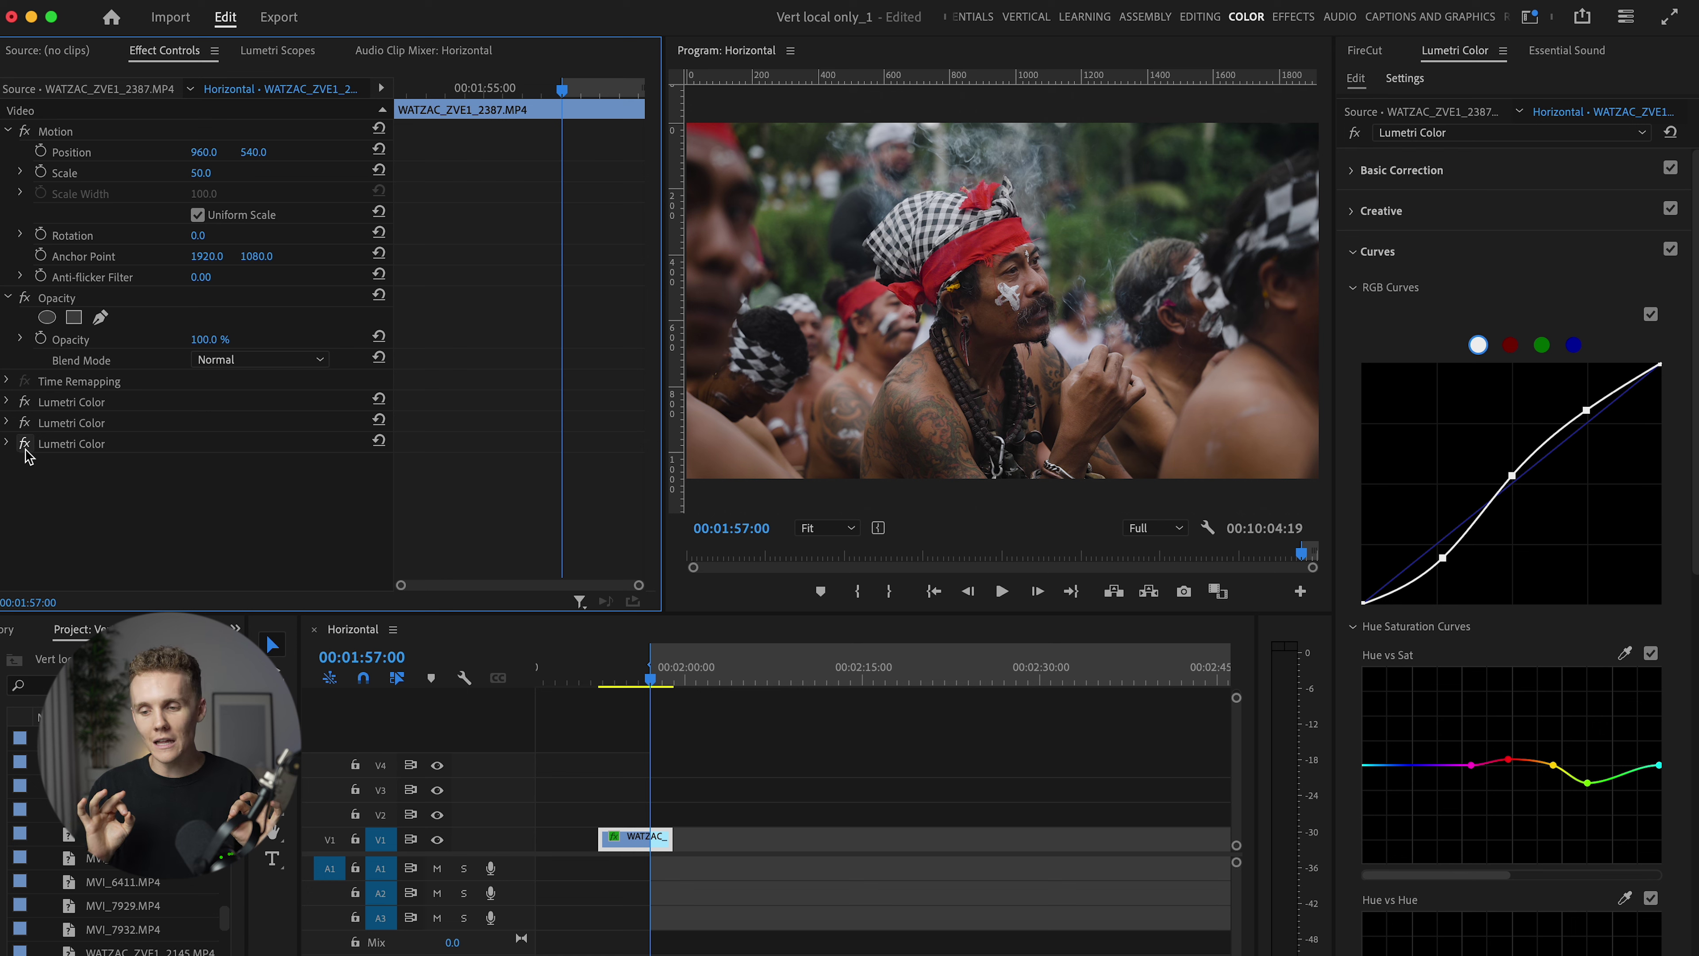